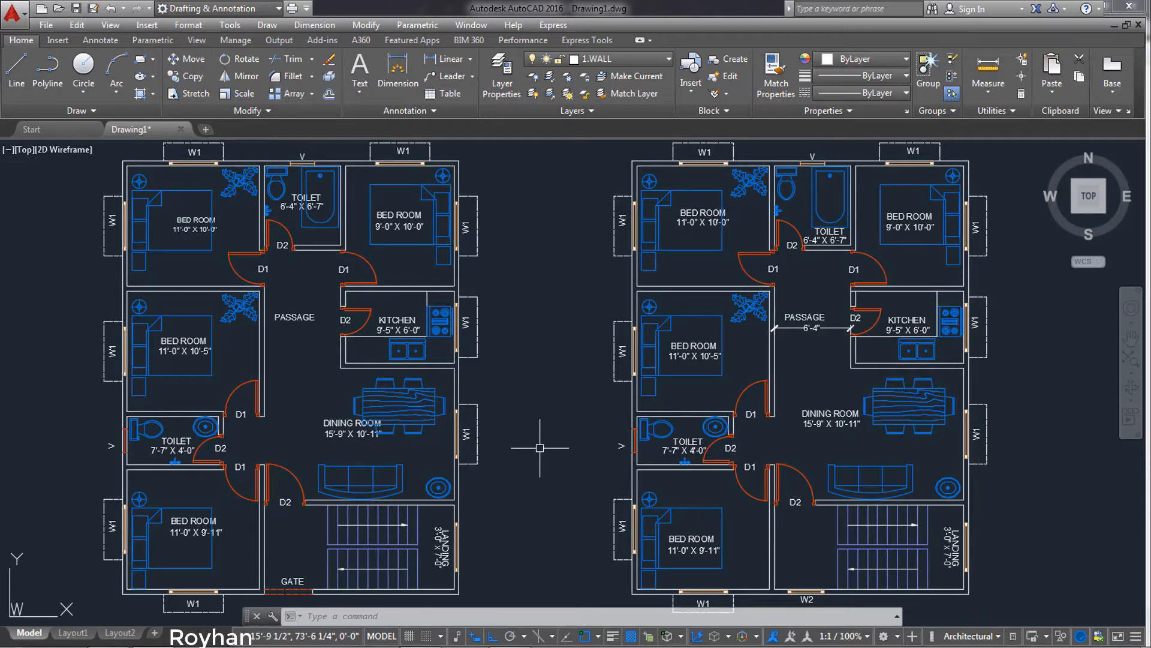
Create a layer named 7.COLUMN, make it current, and turn off the 6.BLOCK layer
{"action": "middle_click_drag", "start_coordinate": [537, 421], "coordinate": [558, 434]}
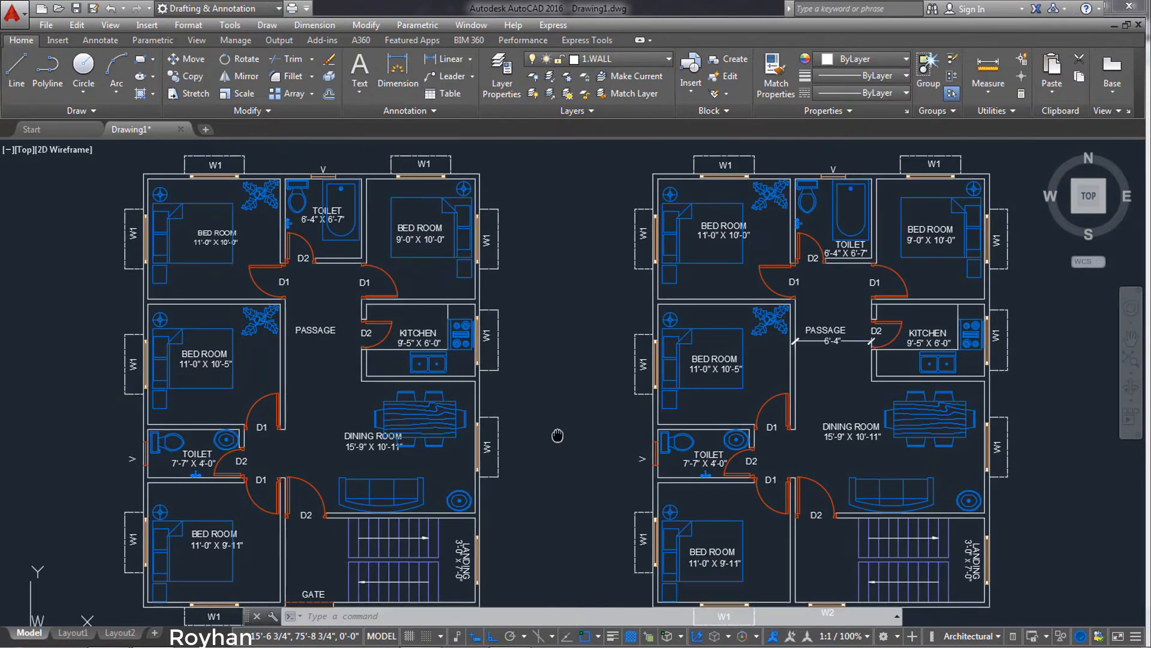
{"action": "left_click", "coordinate": [501, 86]}
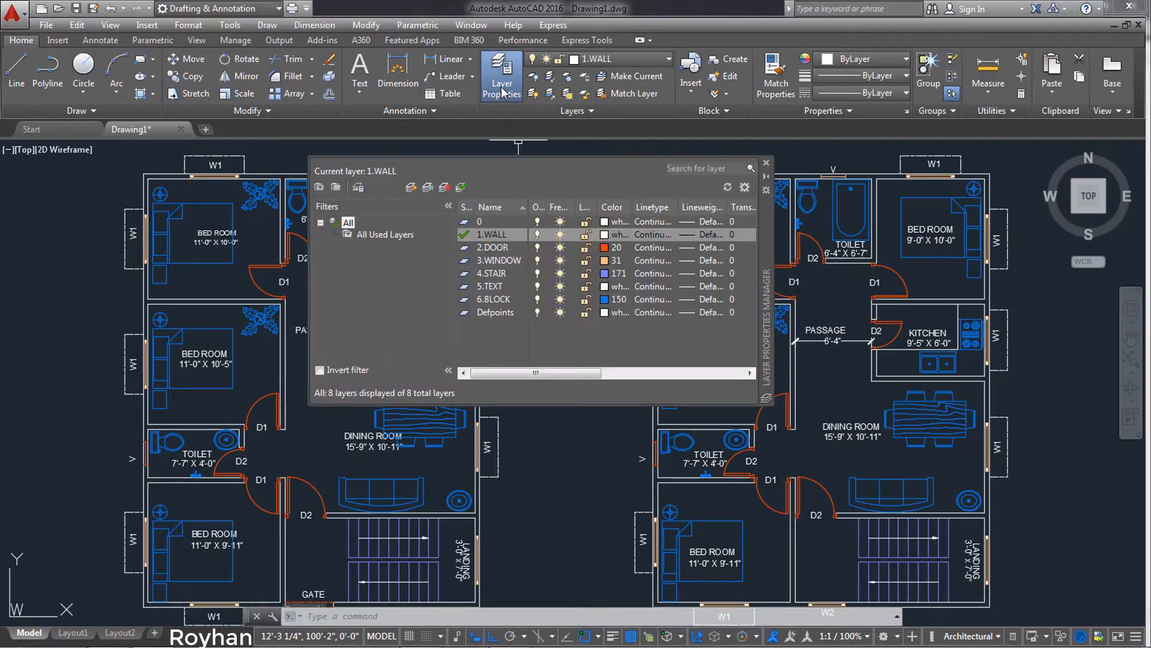
{"action": "left_click", "coordinate": [410, 189]}
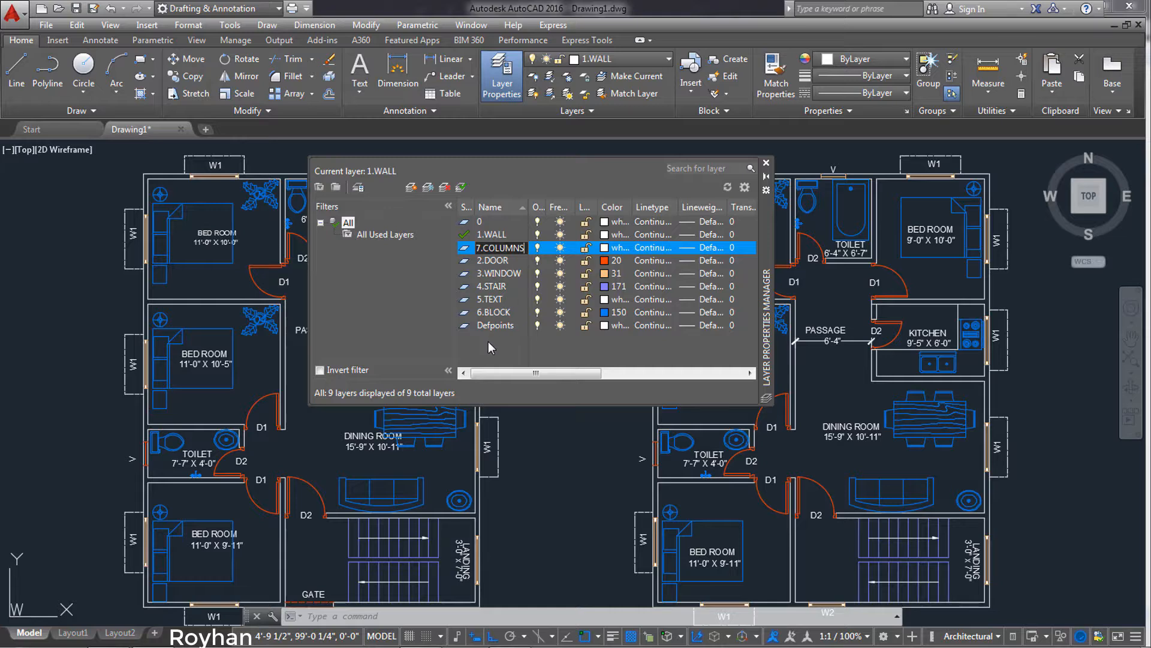
{"action": "key", "text": "BackSpace"}
{"action": "key", "text": "Return"}
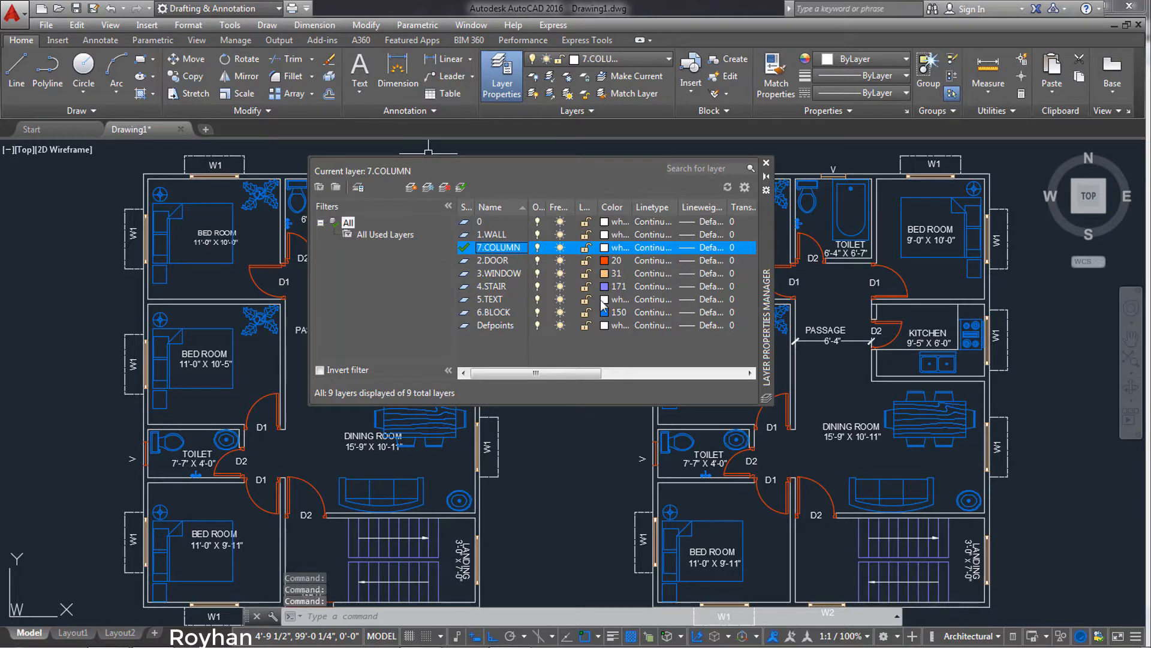
{"action": "left_click", "coordinate": [536, 311]}
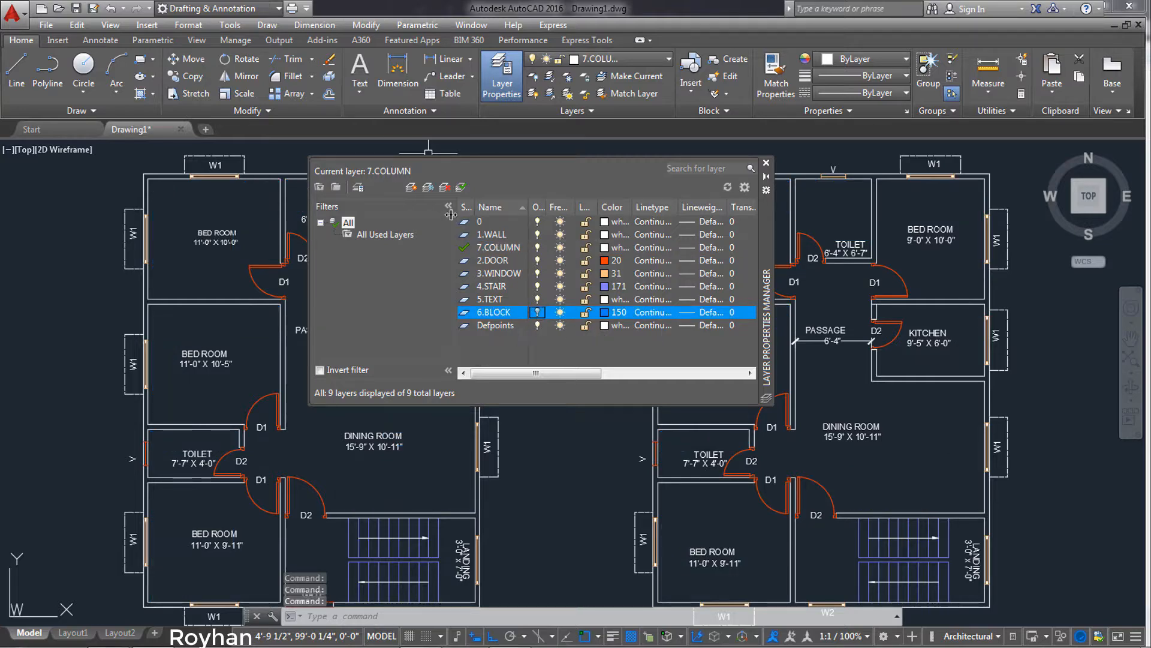
{"action": "left_click", "coordinate": [765, 165]}
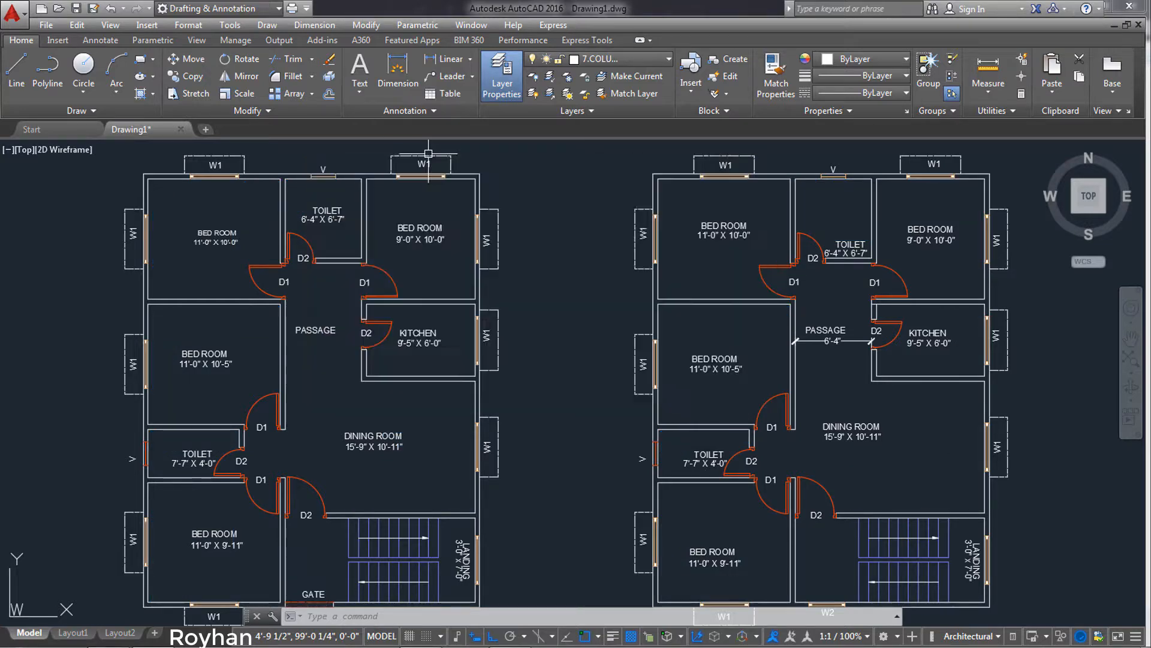
{"action": "mouse_move", "coordinate": [480, 270]}
{"action": "middle_mouse_down"}
{"action": "mouse_move", "coordinate": [602, 254]}
{"action": "mouse_move", "coordinate": [605, 266]}
{"action": "middle_mouse_up"}
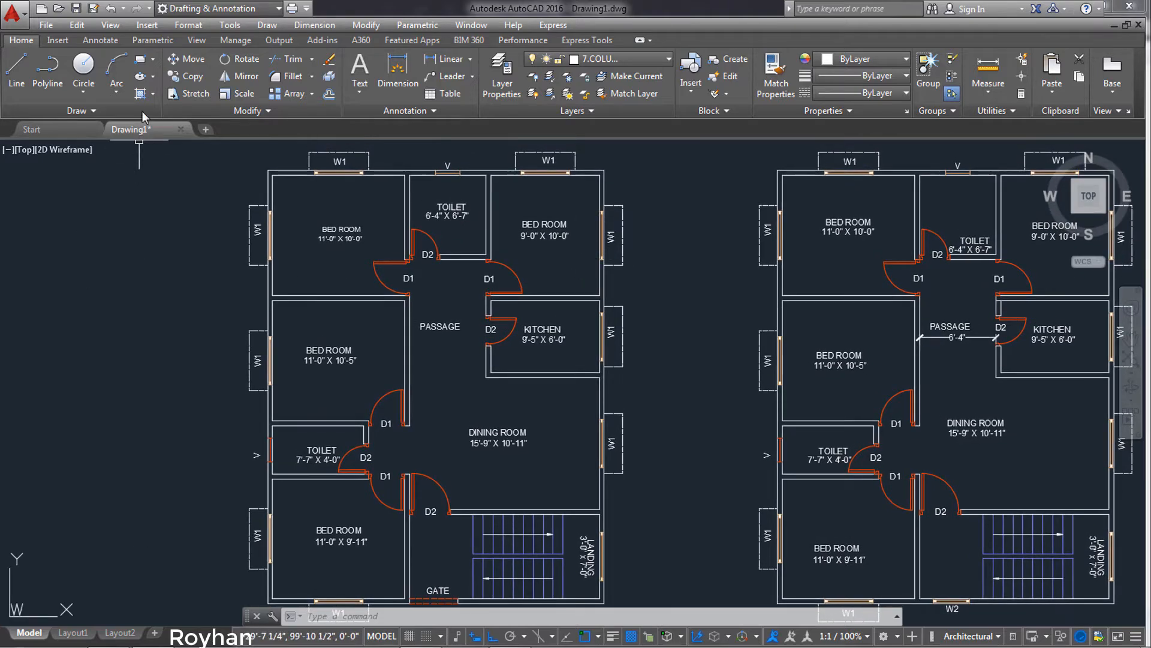
{"action": "left_click", "coordinate": [140, 61]}
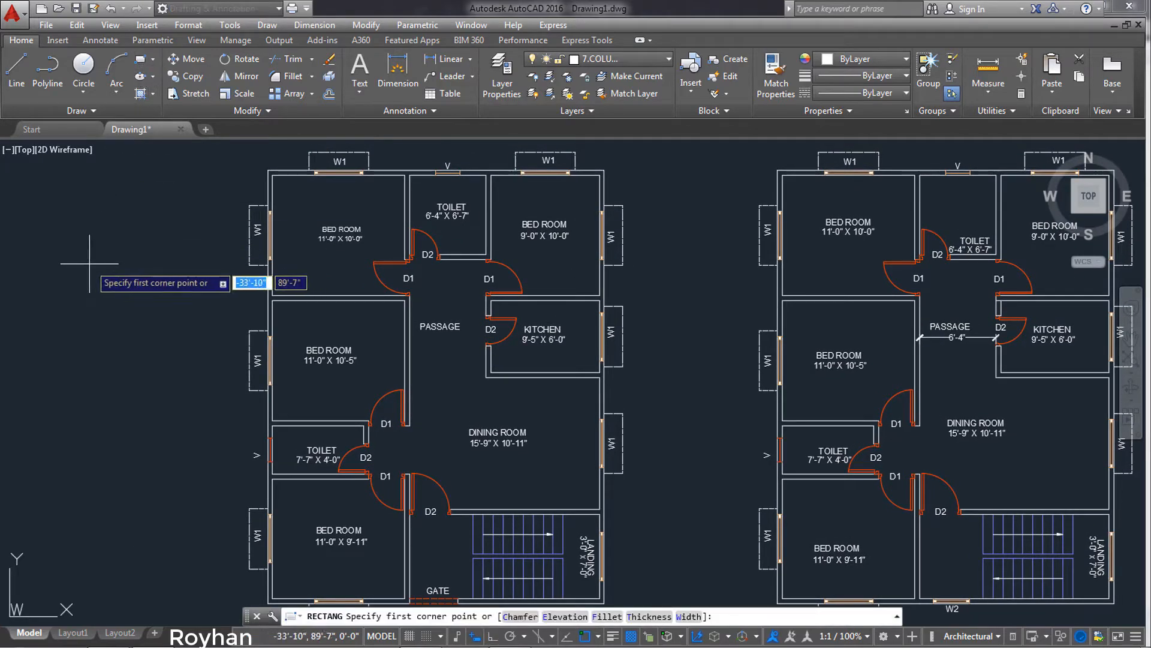
{"action": "left_click", "coordinate": [91, 263]}
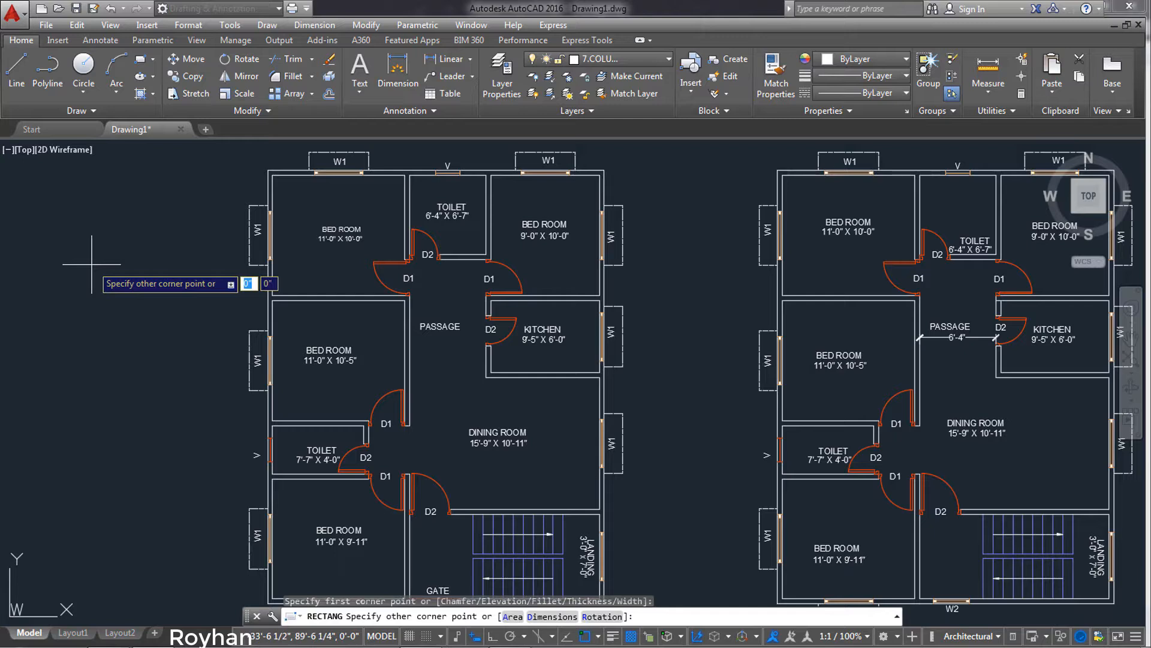
{"action": "right_click", "coordinate": [92, 264]}
{"action": "left_click", "coordinate": [140, 360]}
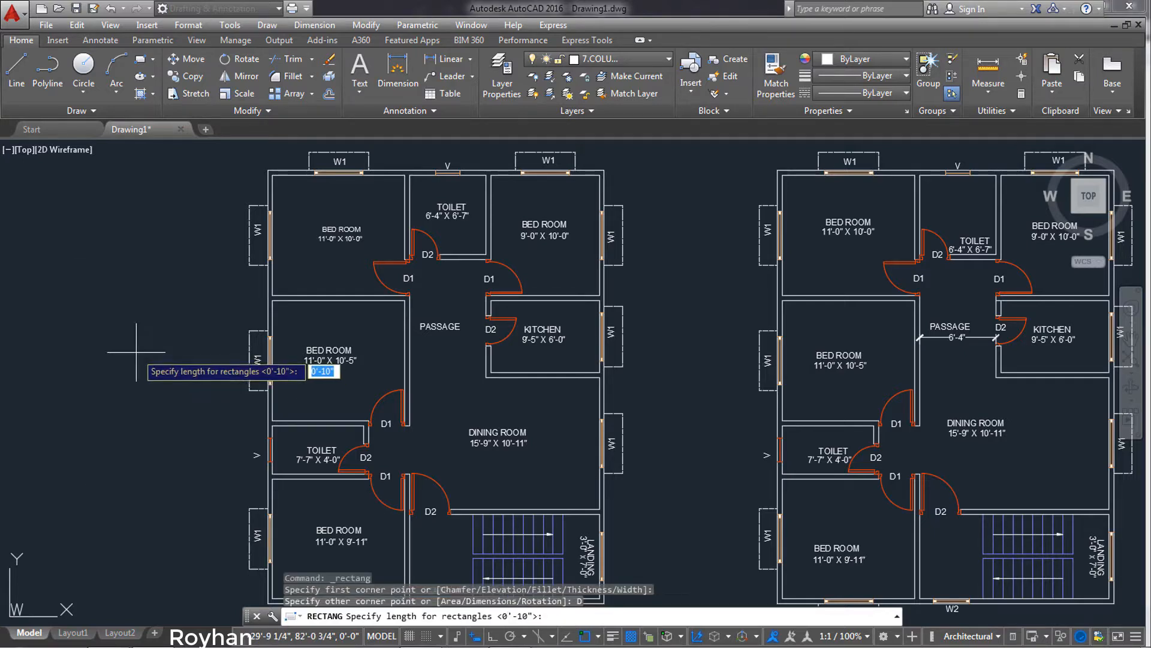
{"action": "key", "text": "Return"}
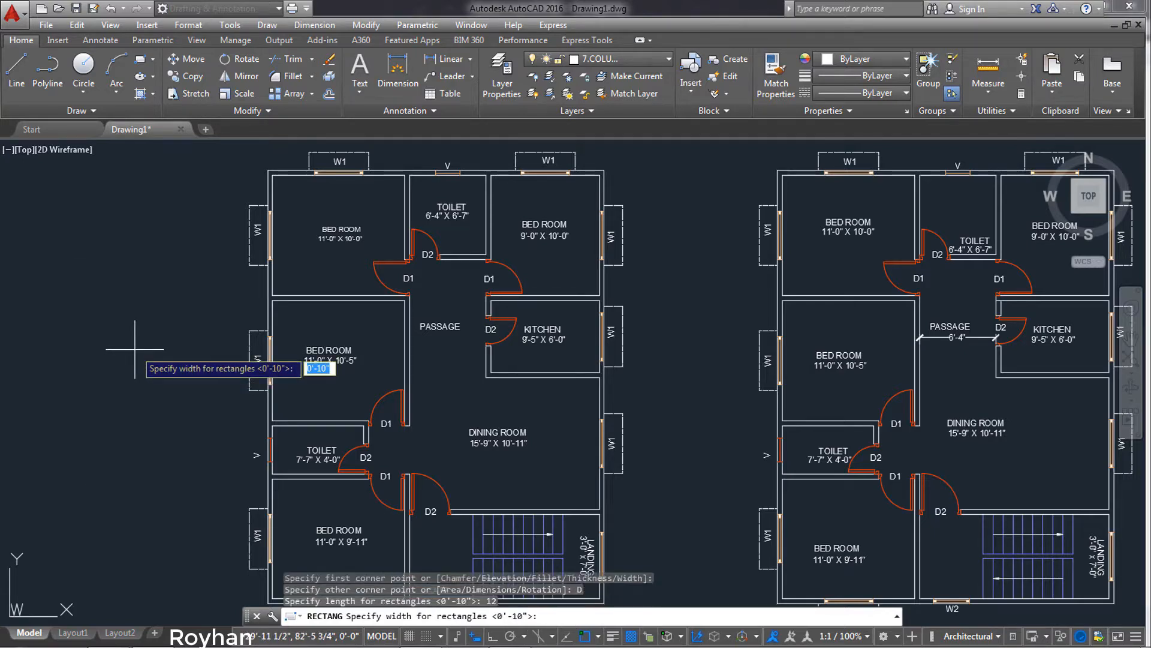
{"action": "type", "text": "15"}
{"action": "key", "text": "Return"}
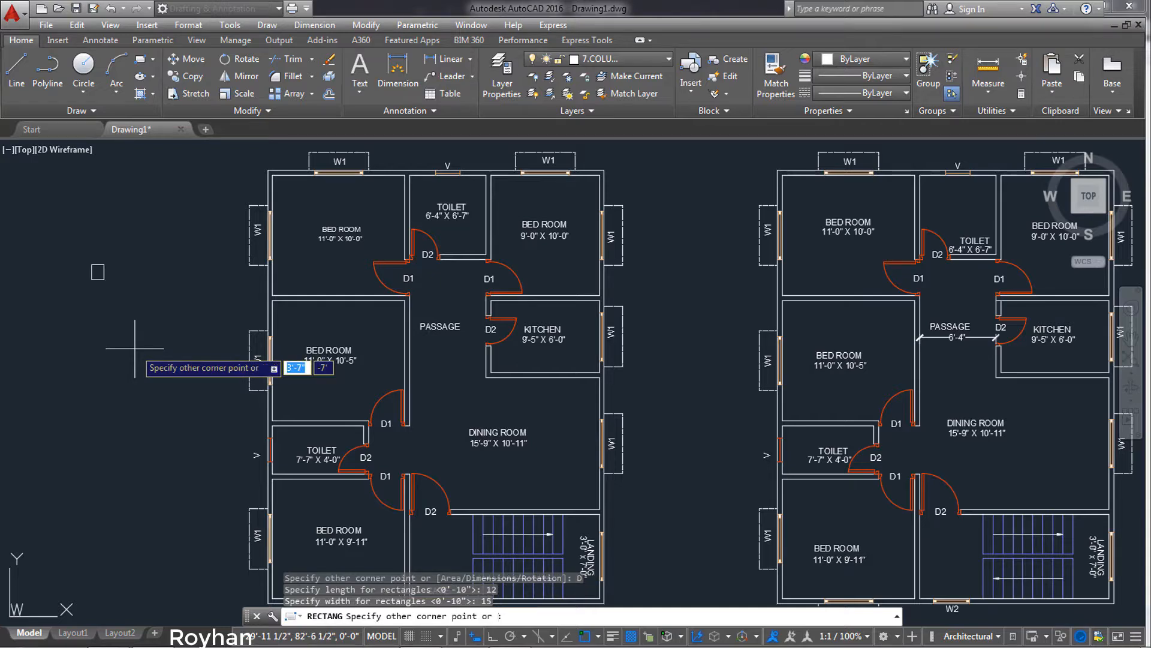
{"action": "key", "text": "Return"}
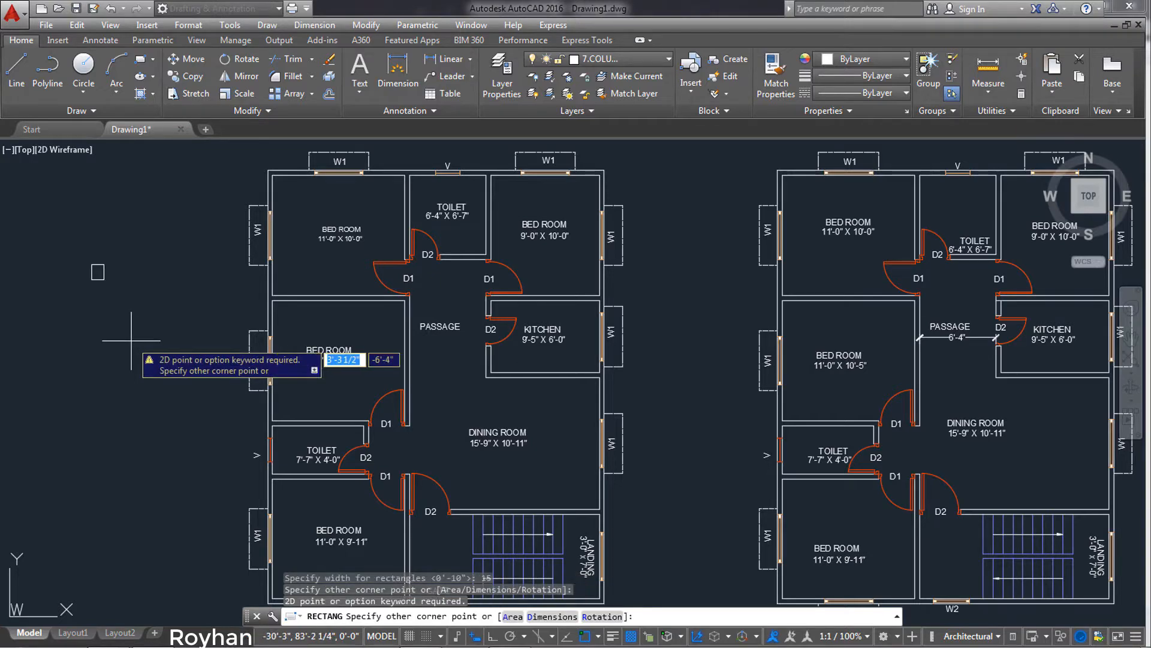
{"action": "key", "text": "Return"}
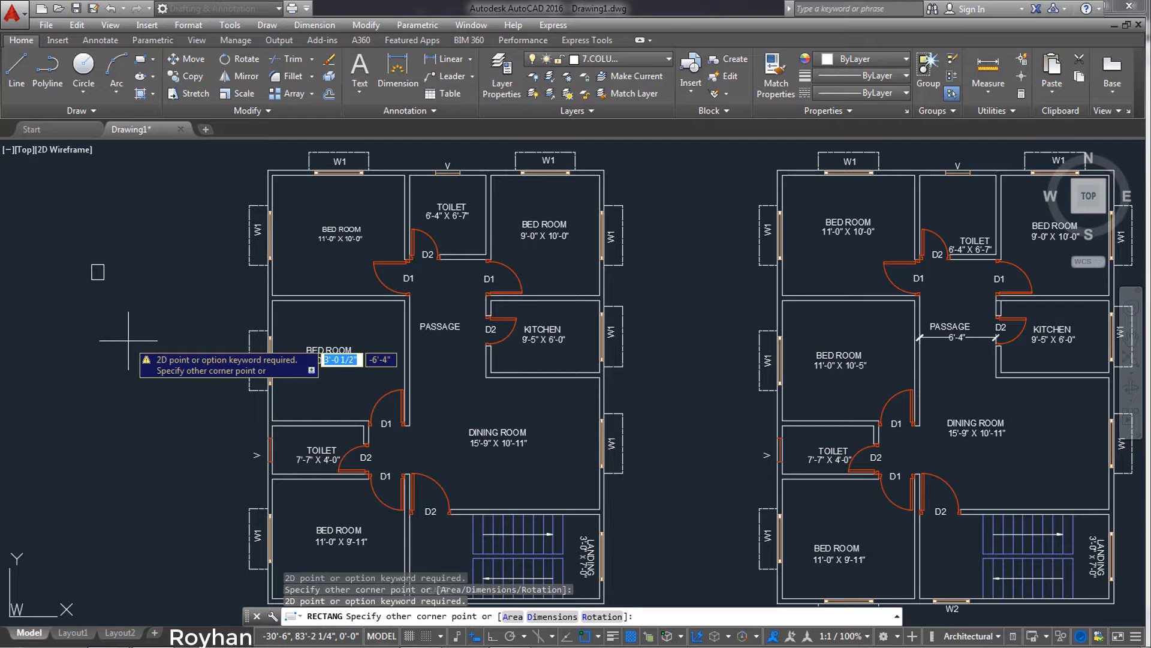
{"action": "key", "text": "Escape"}
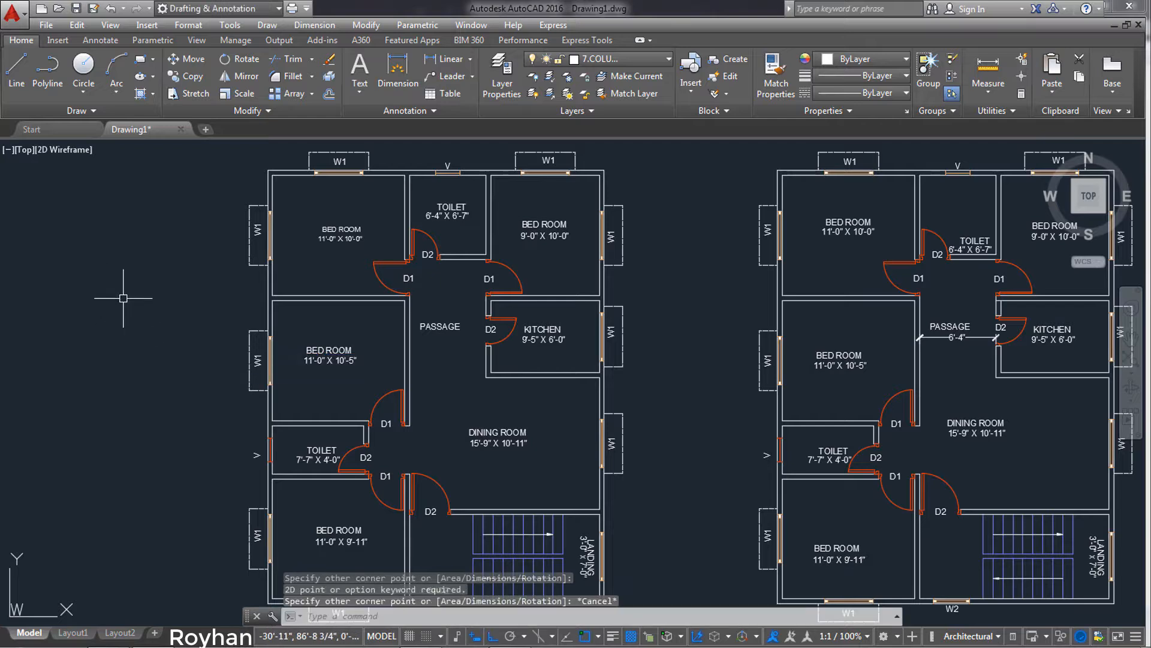
Draw a column rectangle 12 inches long and 15 inches wide in the empty area beside the left floor plan
{"action": "left_click", "coordinate": [140, 59]}
{"action": "left_click", "coordinate": [98, 295]}
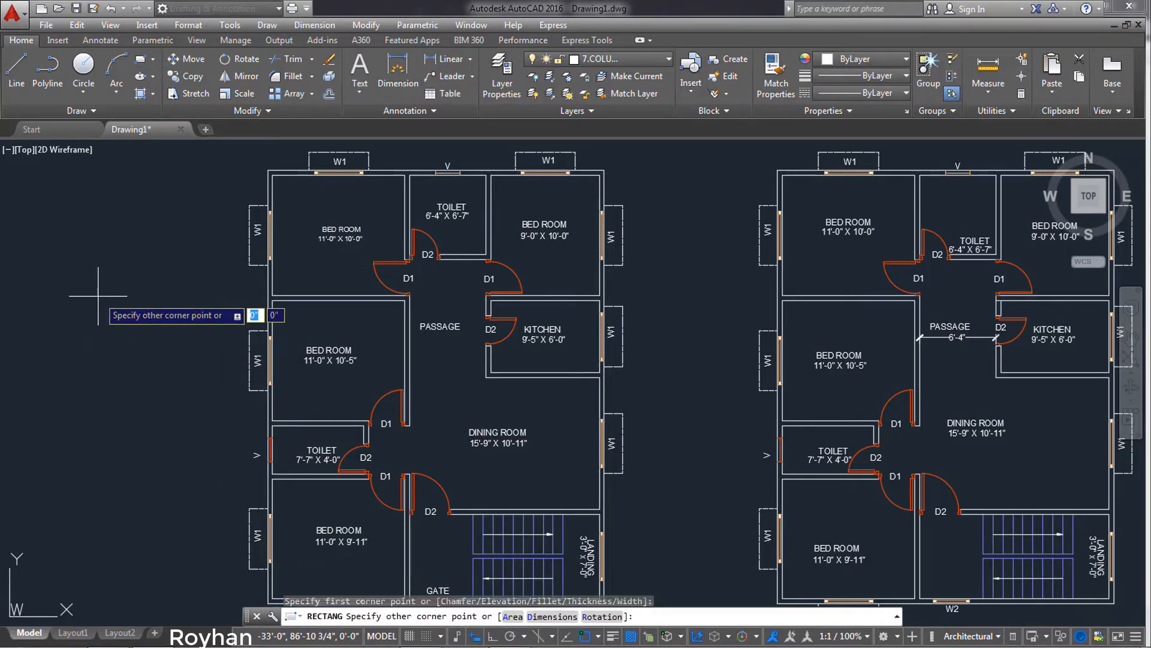
{"action": "right_click", "coordinate": [98, 295]}
{"action": "left_click", "coordinate": [163, 391]}
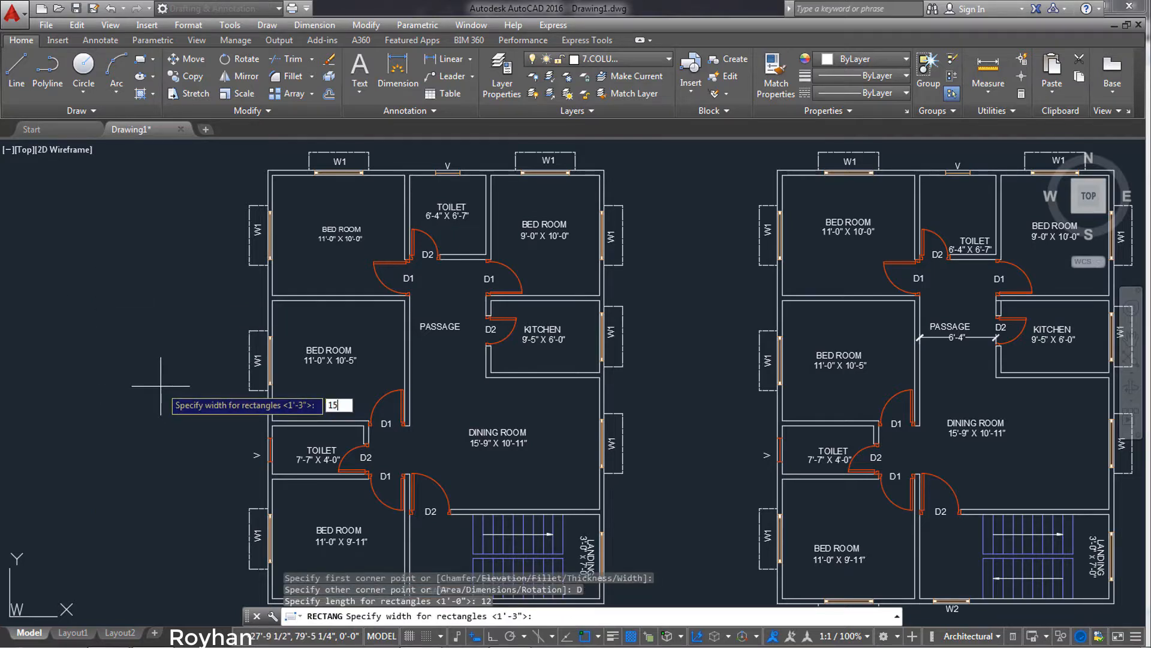
{"action": "key", "text": "Return"}
{"action": "left_click", "coordinate": [103, 307]}
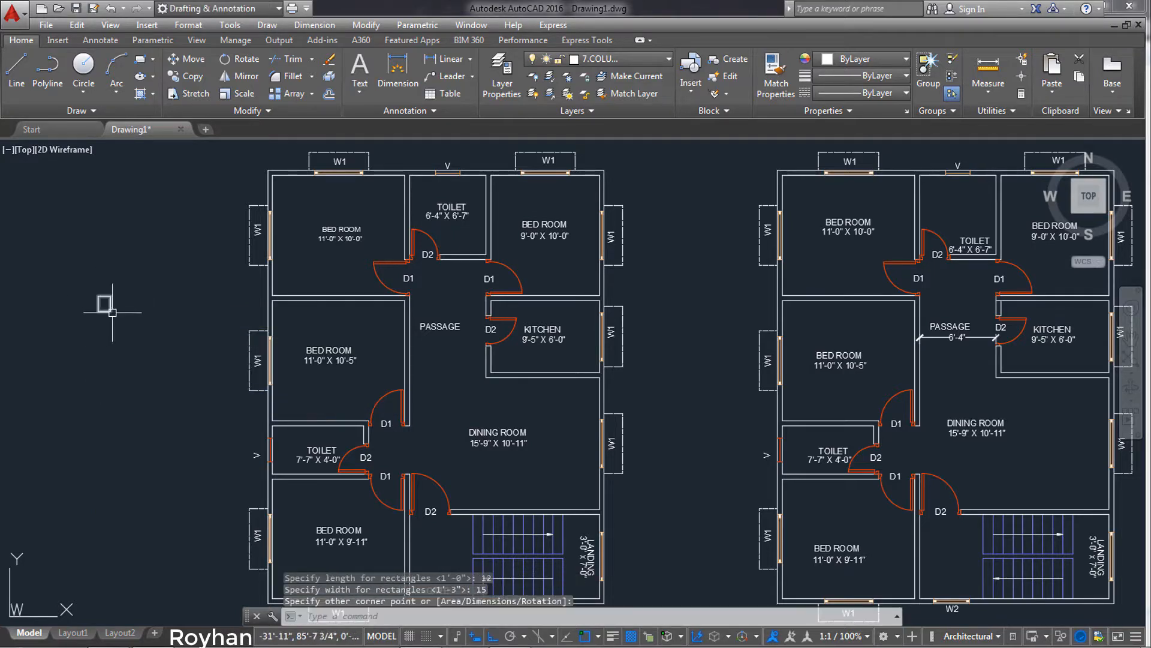
Fill the column rectangle with a SOLID hatch
{"action": "scroll", "coordinate": [57, 300], "scroll_direction": "up", "scroll_amount": 2}
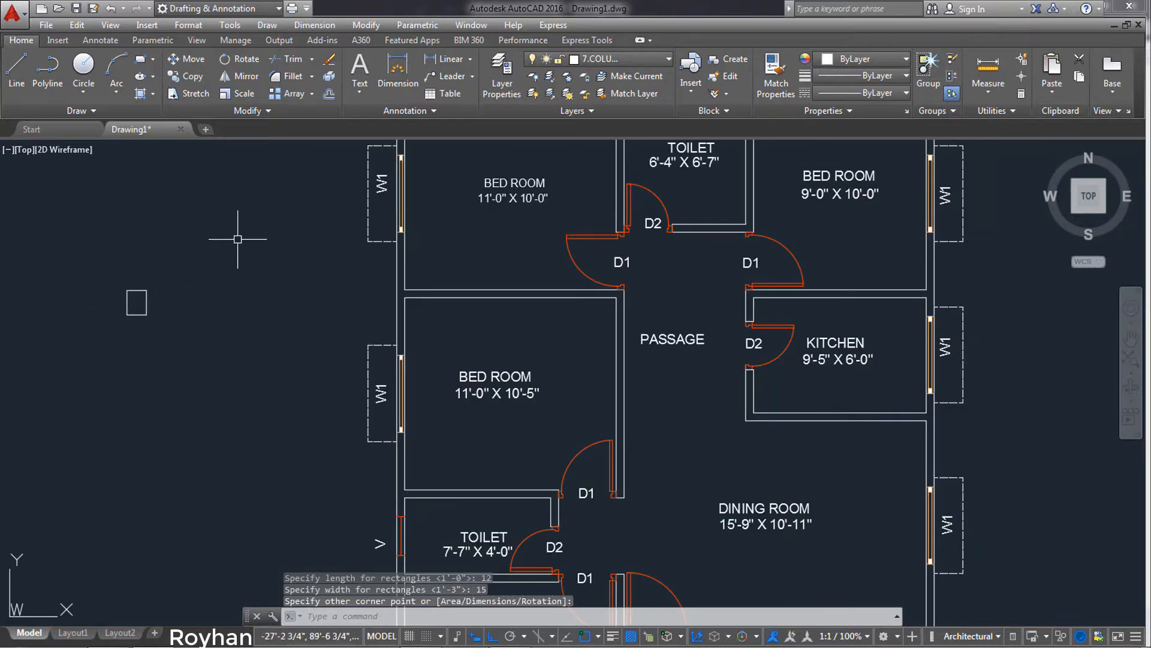
{"action": "left_click", "coordinate": [139, 95]}
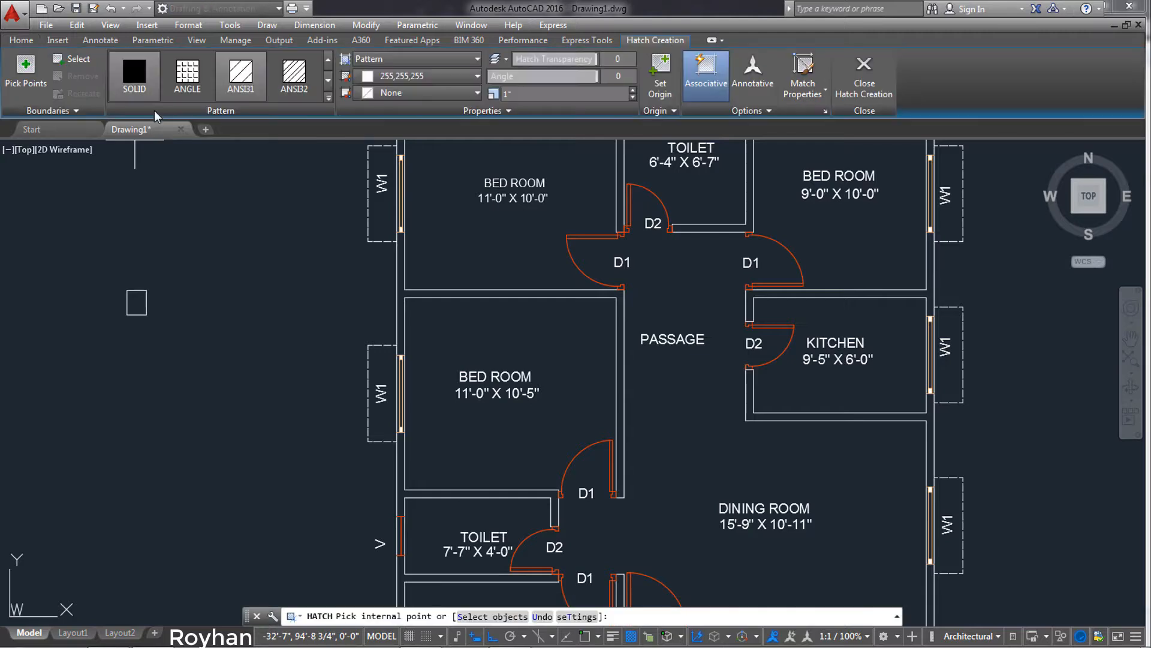
{"action": "left_click", "coordinate": [133, 77]}
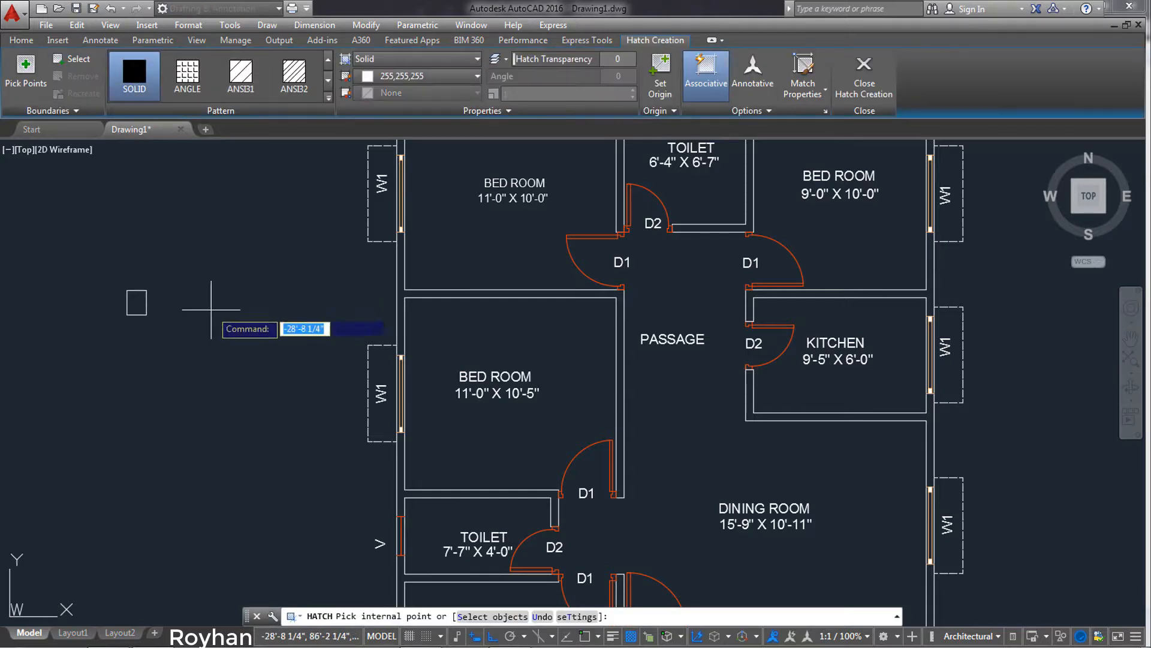
{"action": "left_click", "coordinate": [140, 307]}
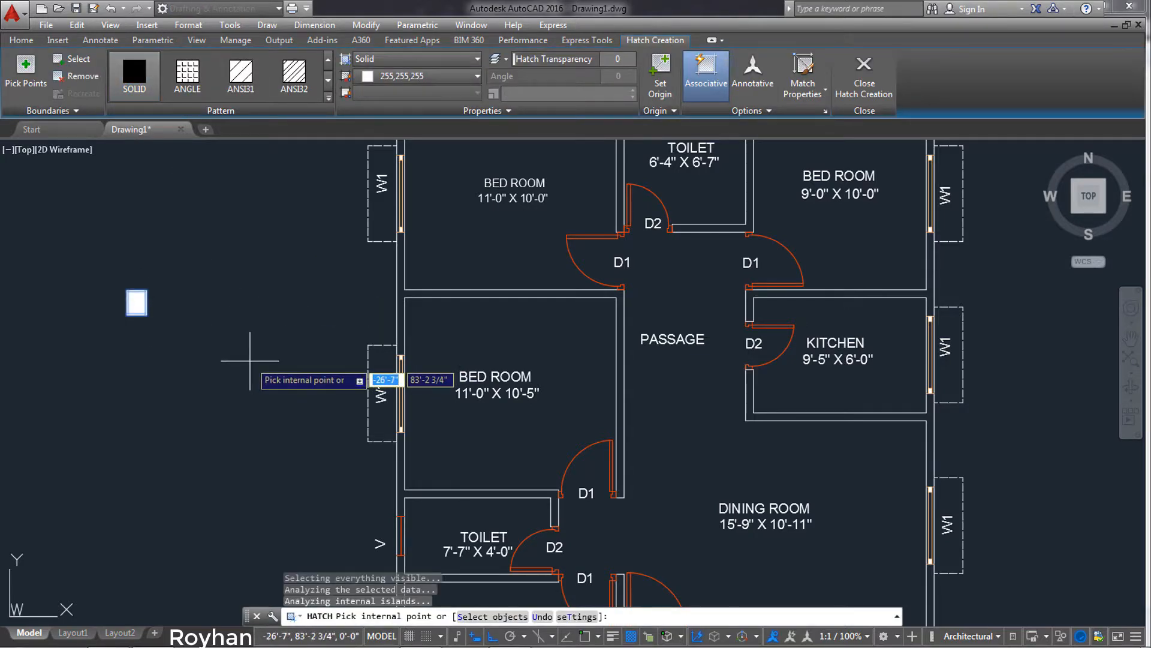
{"action": "key", "text": "Return"}
{"action": "scroll", "coordinate": [276, 297], "scroll_direction": "down", "scroll_amount": 2}
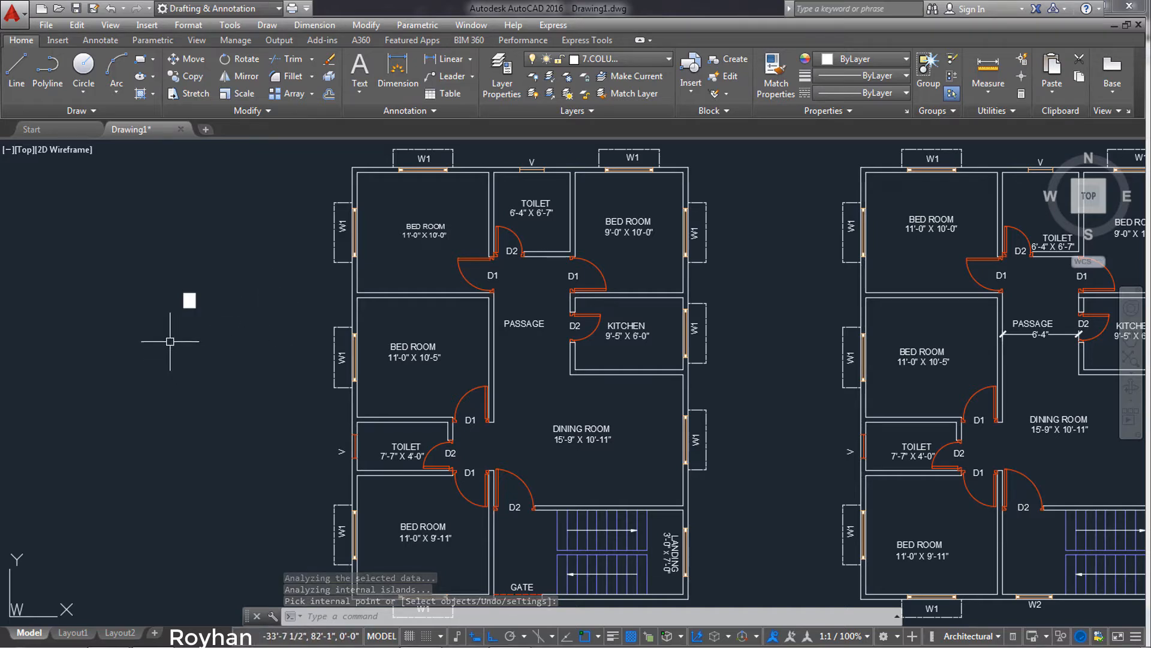
{"action": "left_click_drag", "start_coordinate": [174, 264], "coordinate": [228, 336]}
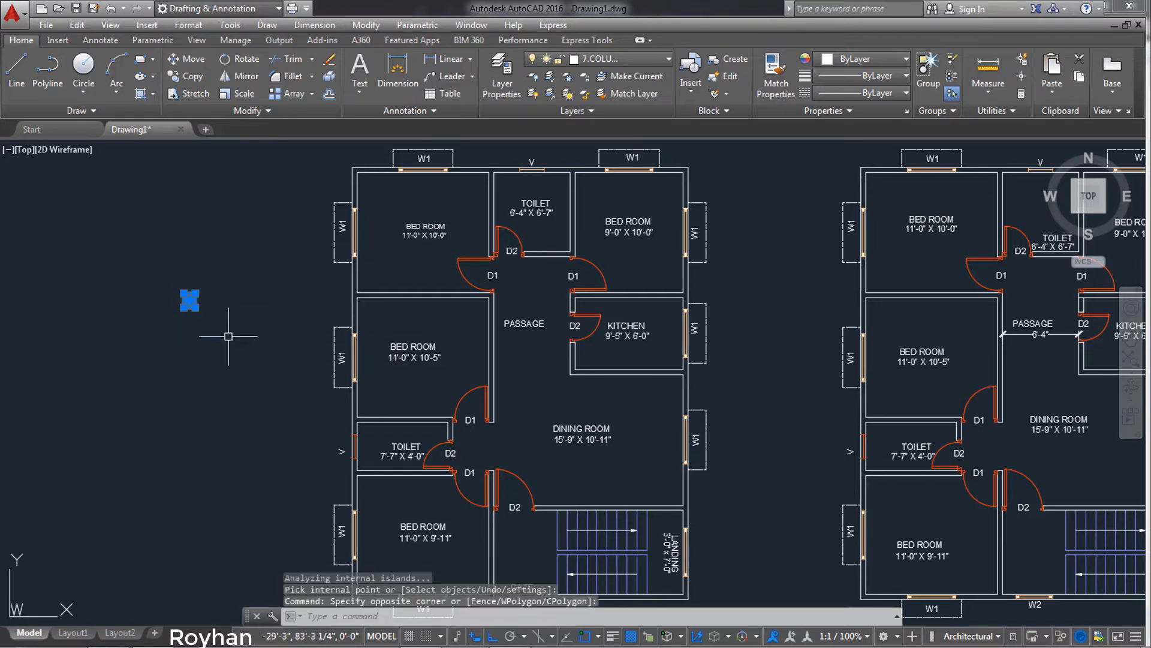
{"action": "type", "text": "COI"}
{"action": "key", "text": "Return"}
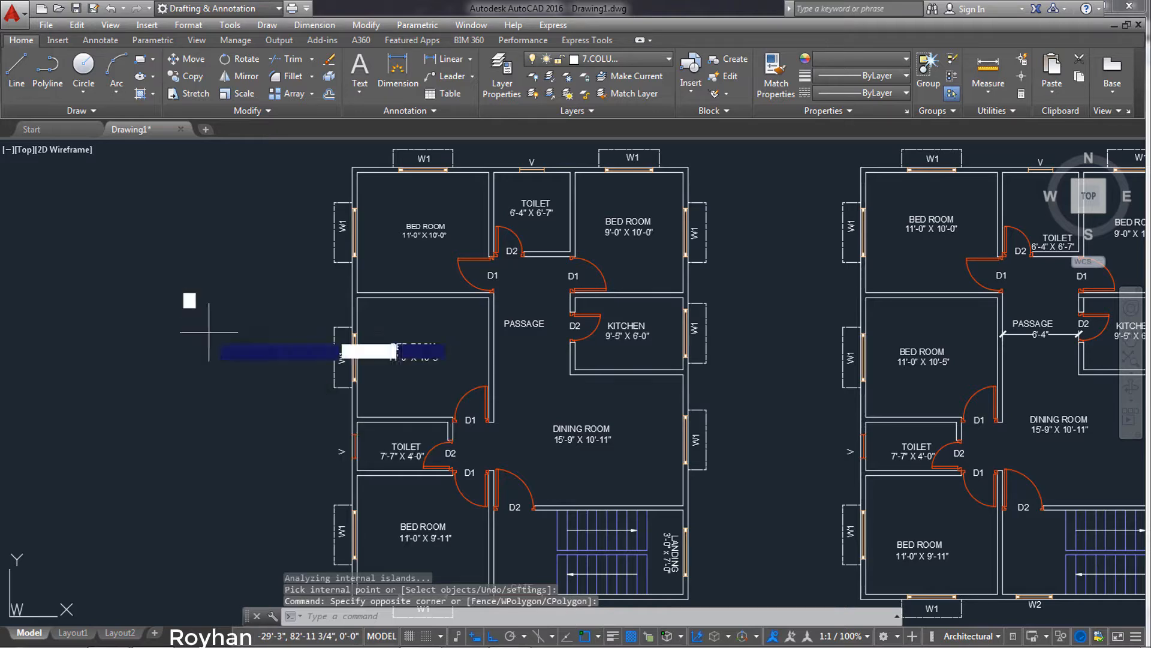
{"action": "key", "text": "Escape"}
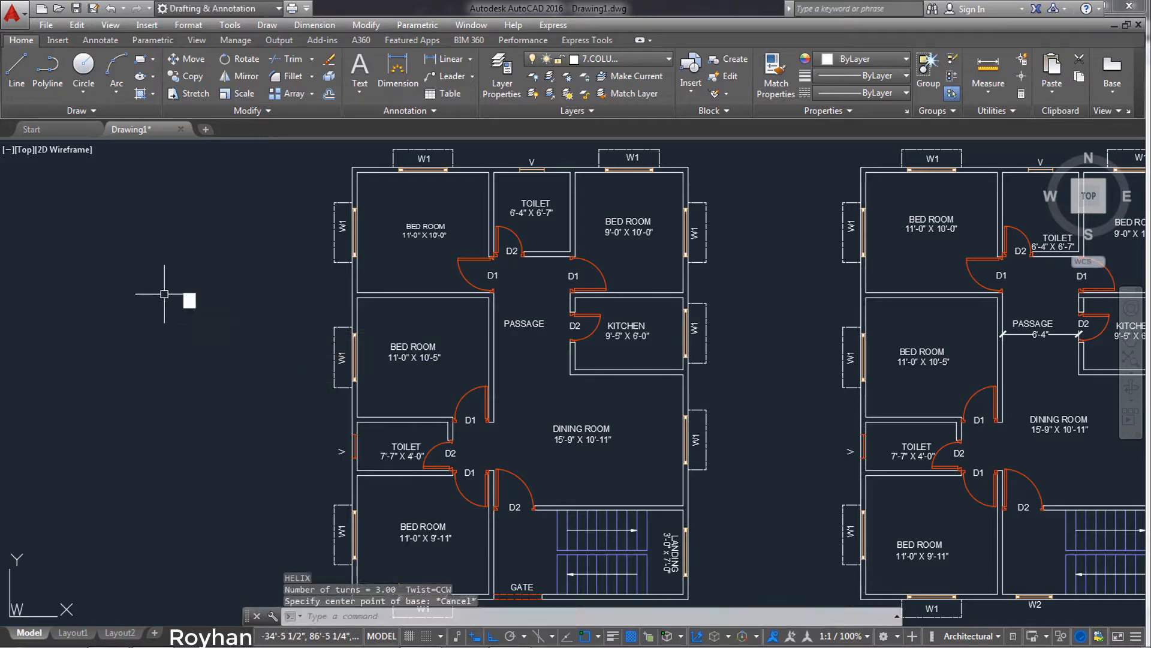
Copy the filled column, outline and hatch together, to a spot just right of the original
{"action": "left_click", "coordinate": [167, 290]}
{"action": "left_click", "coordinate": [236, 345]}
{"action": "type", "text": "CO"}
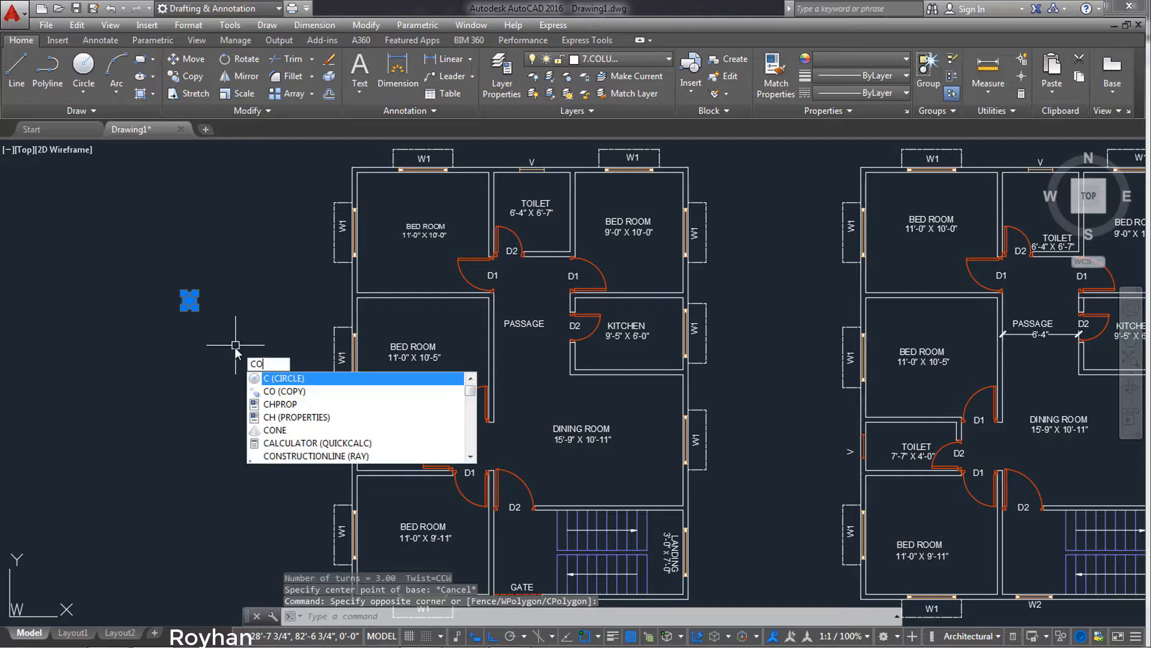
{"action": "key", "text": "Return"}
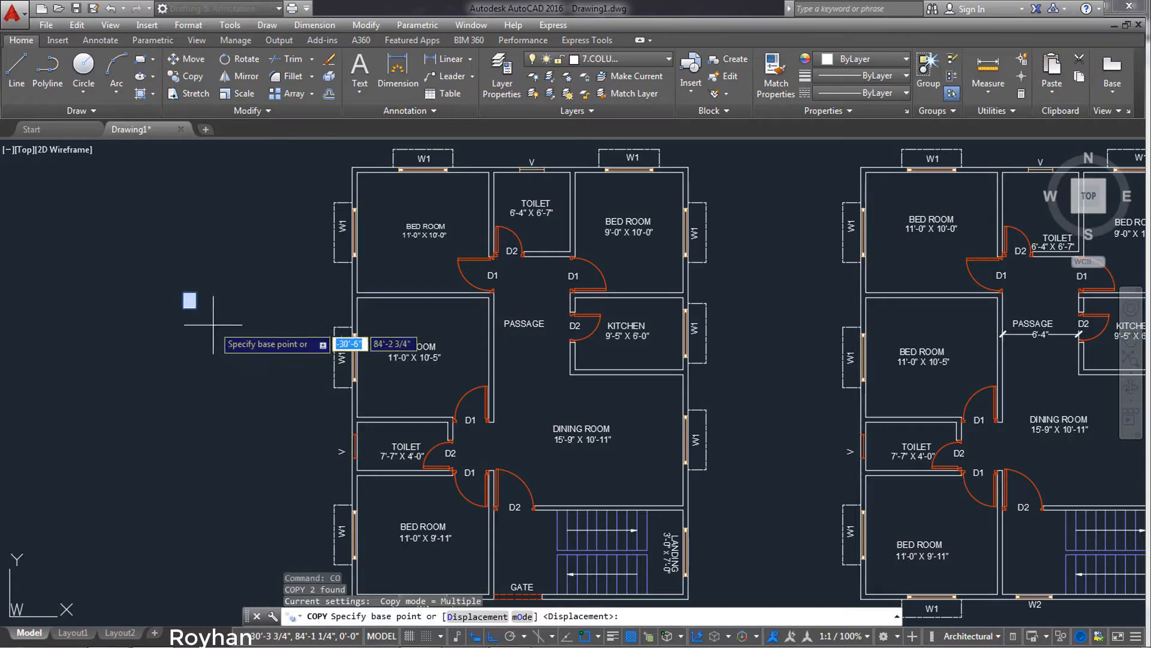
{"action": "left_click", "coordinate": [184, 307]}
{"action": "left_click", "coordinate": [223, 318]}
{"action": "key", "text": "Escape"}
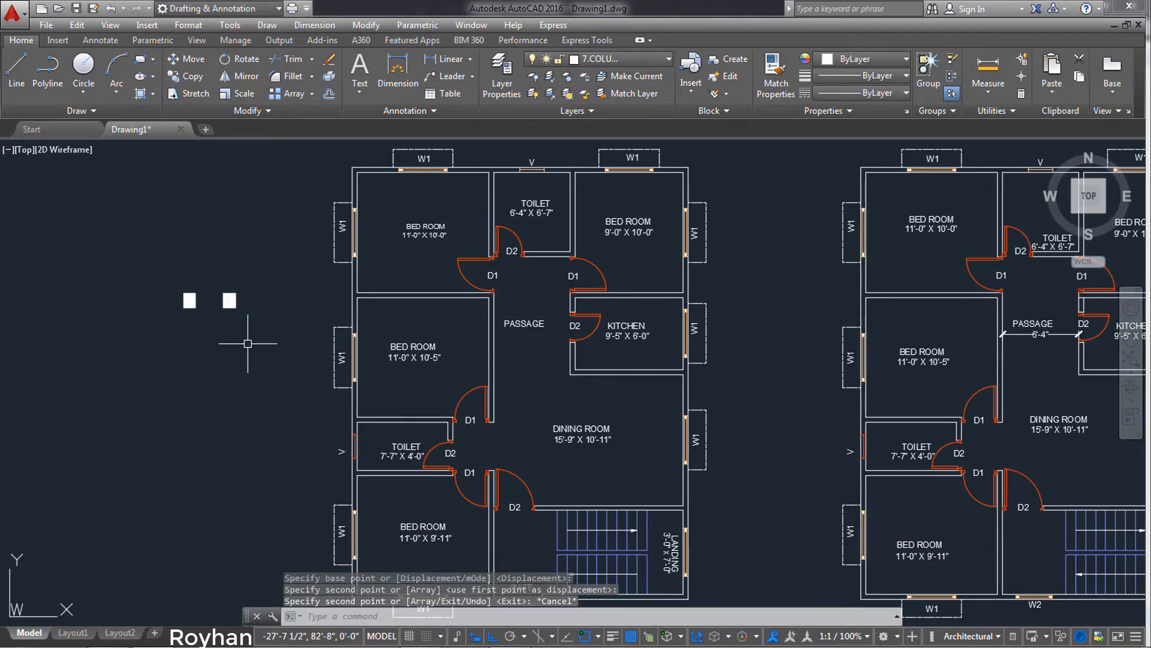
Rotate the copied column a quarter turn so that its longer side runs horizontally
{"action": "left_click", "coordinate": [245, 277]}
{"action": "left_click", "coordinate": [221, 329]}
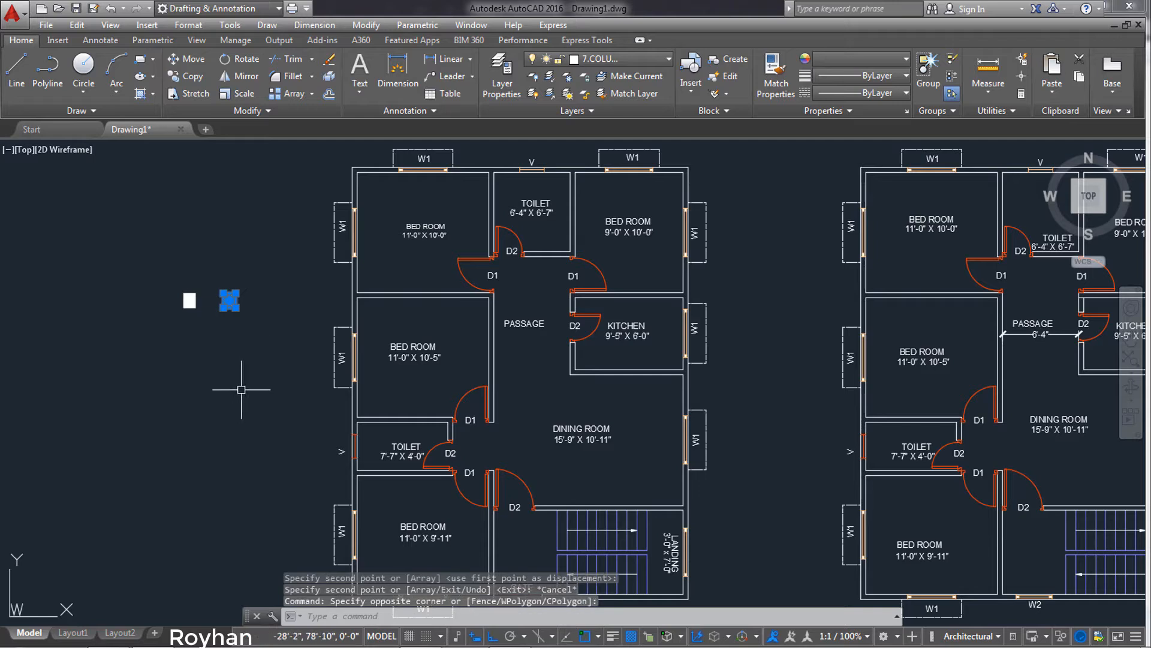
{"action": "key", "text": "Return"}
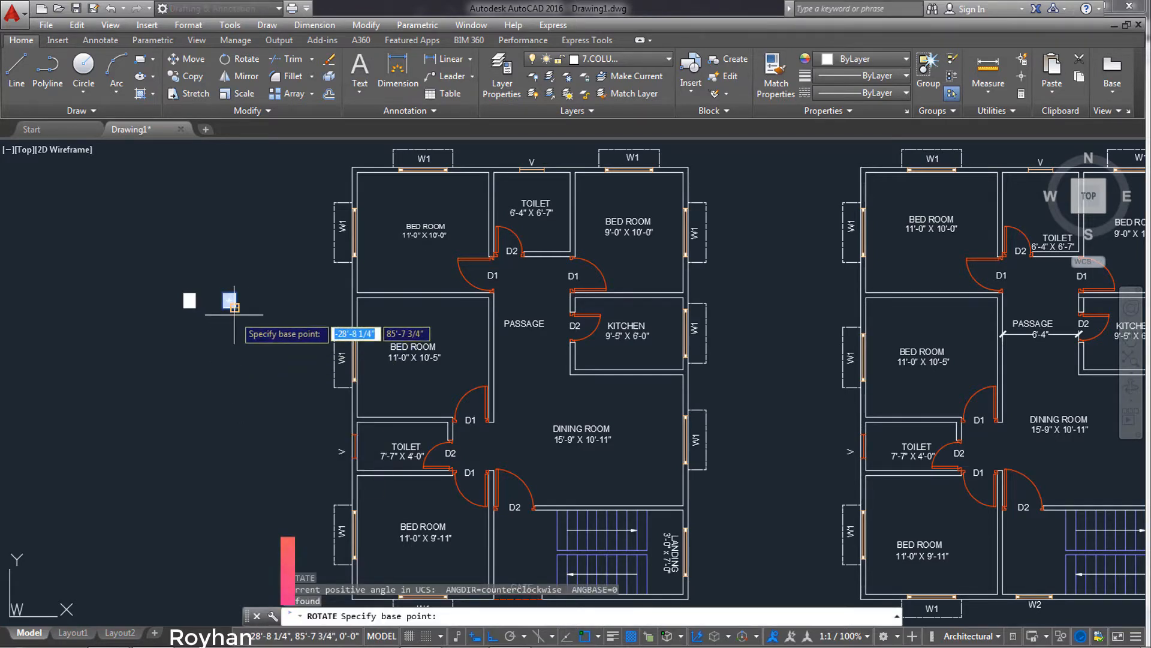
{"action": "left_click", "coordinate": [229, 299]}
{"action": "left_click", "coordinate": [250, 255]}
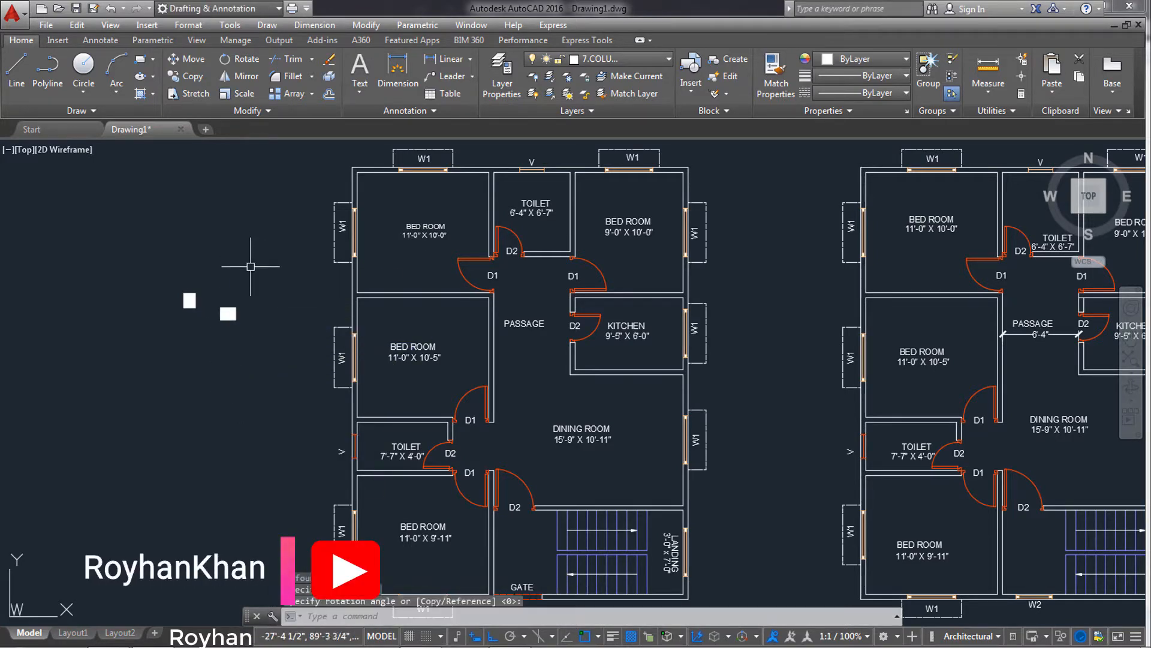
Copy the upright filled column to the ground floor plan's upper-left outer corner and a spare into the 9'-0" x 10'-0" bedroom
{"action": "left_click", "coordinate": [202, 319]}
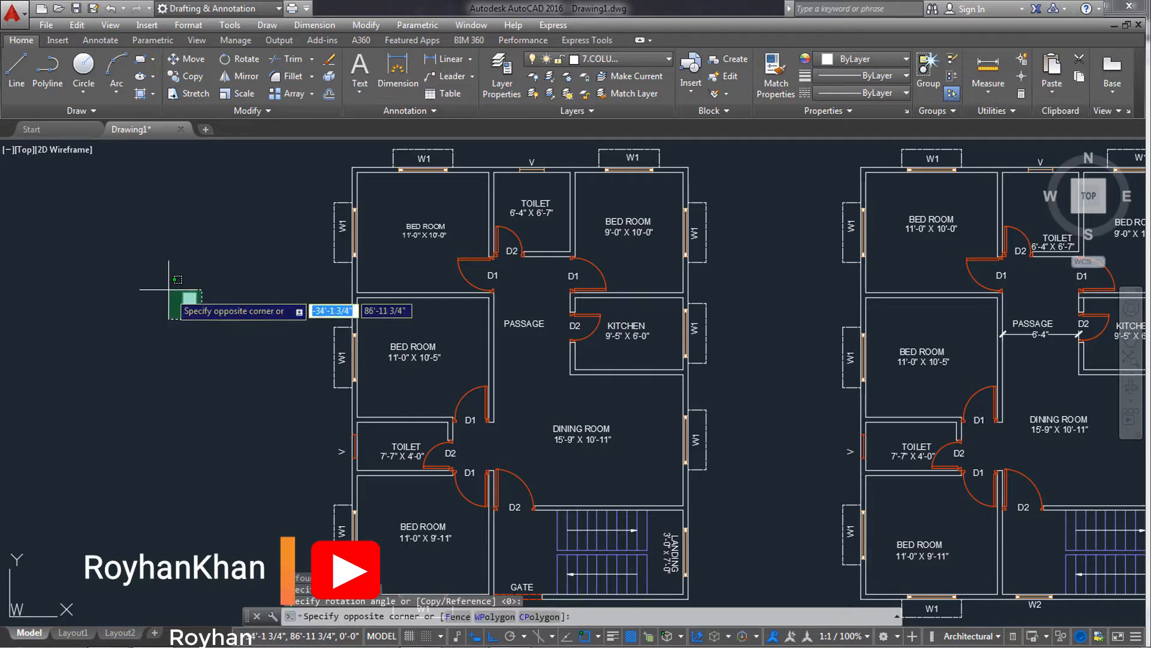
{"action": "type", "text": "o"}
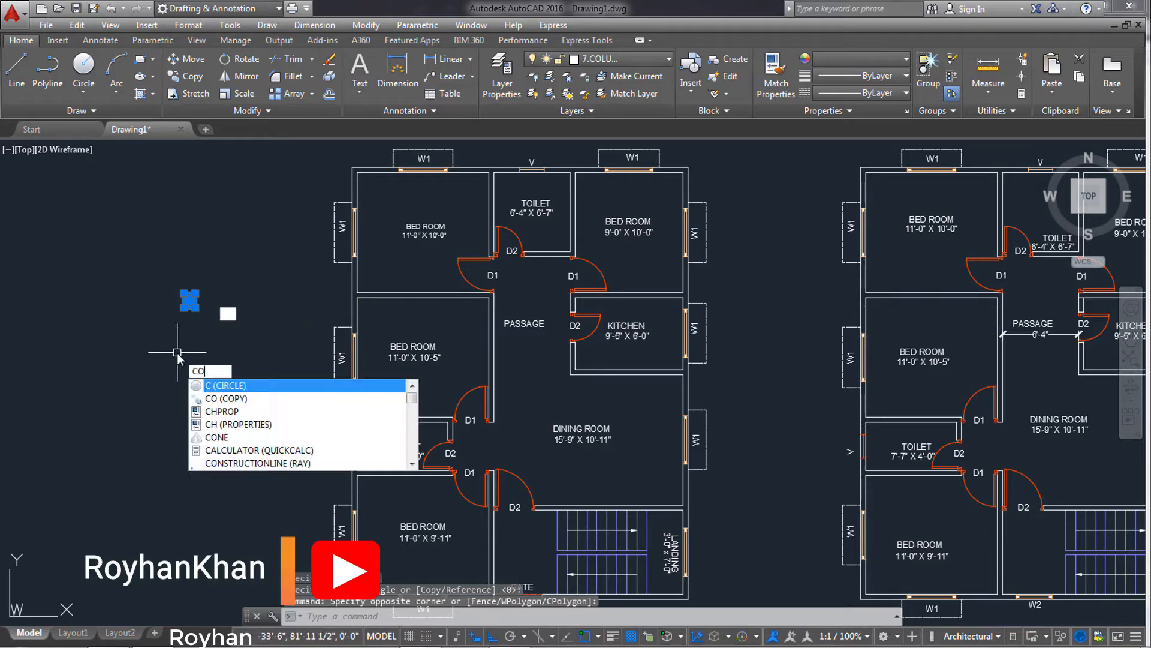
{"action": "key", "text": "Return"}
{"action": "left_click", "coordinate": [183, 293]}
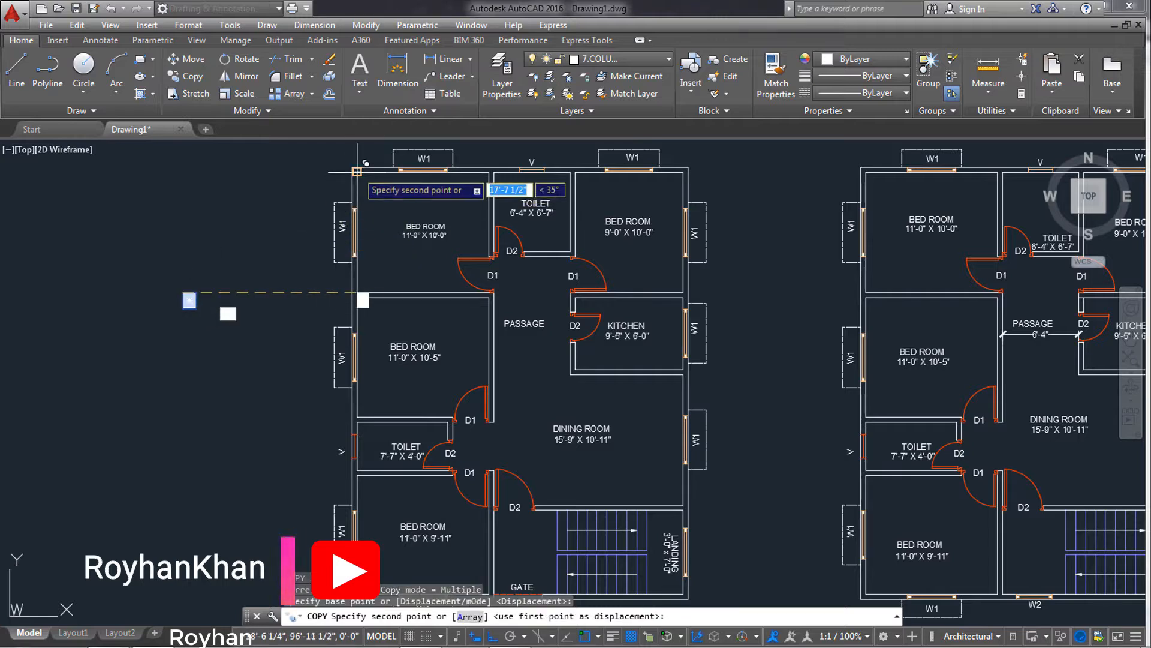
{"action": "key", "text": "F8"}
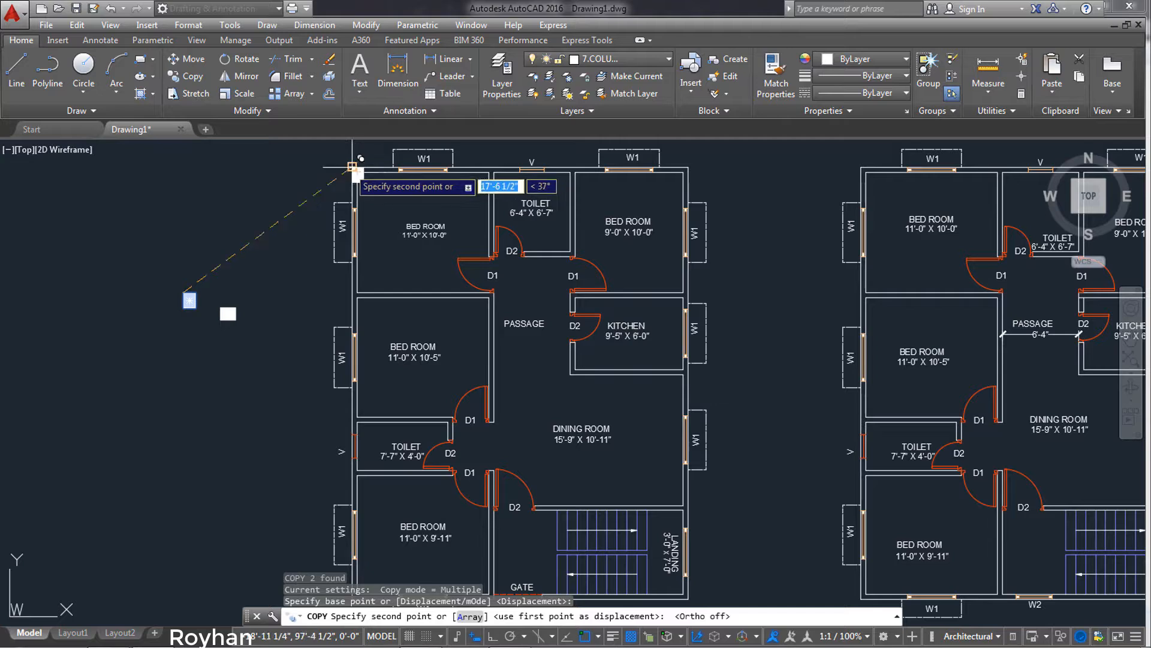
{"action": "left_click", "coordinate": [352, 166]}
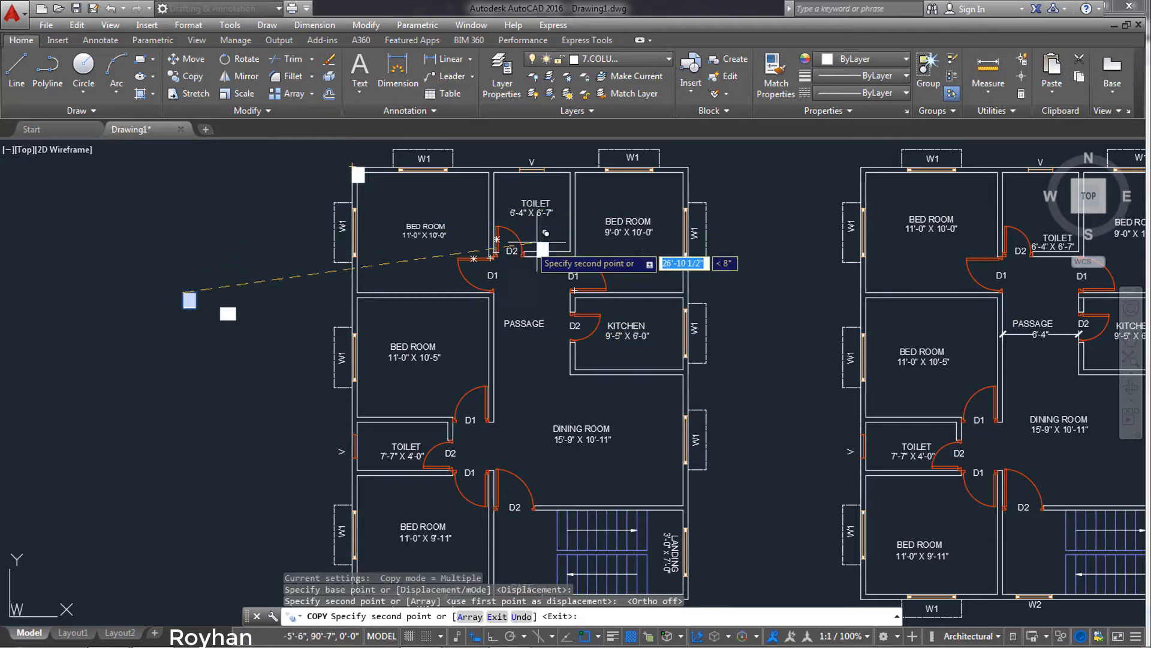
{"action": "left_click", "coordinate": [654, 190]}
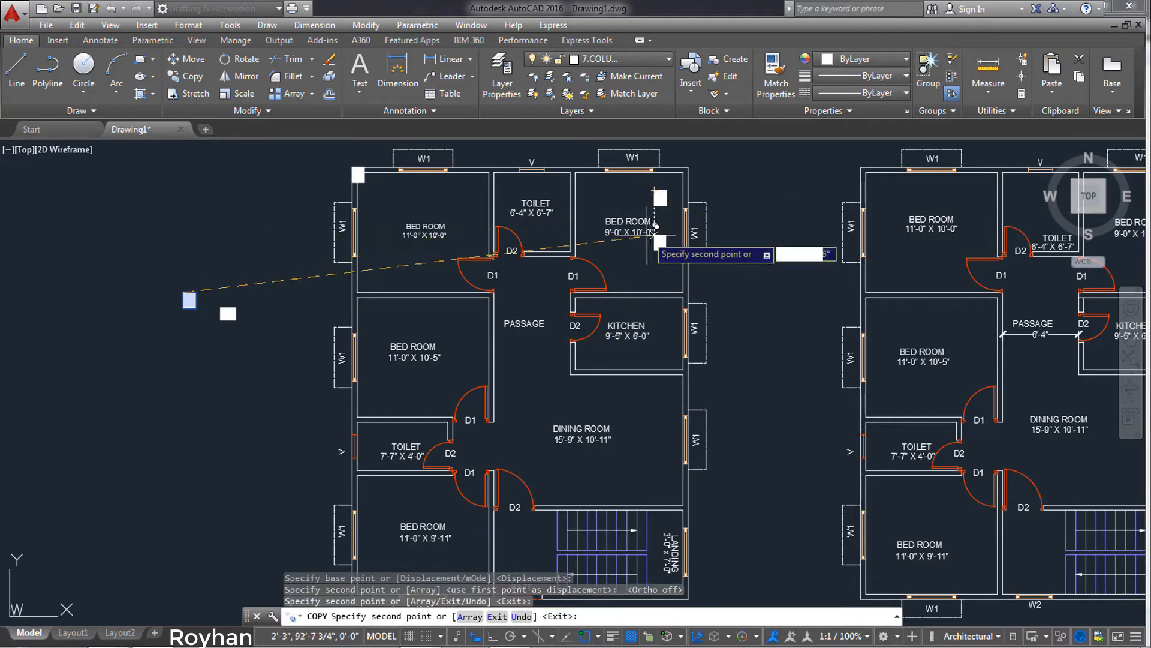
{"action": "key", "text": "Return"}
Move the spare column from the 9'-0" x 10'-0" bedroom into the ground floor plan's upper-right outer corner
{"action": "left_click", "coordinate": [675, 212]}
{"action": "left_click", "coordinate": [641, 186]}
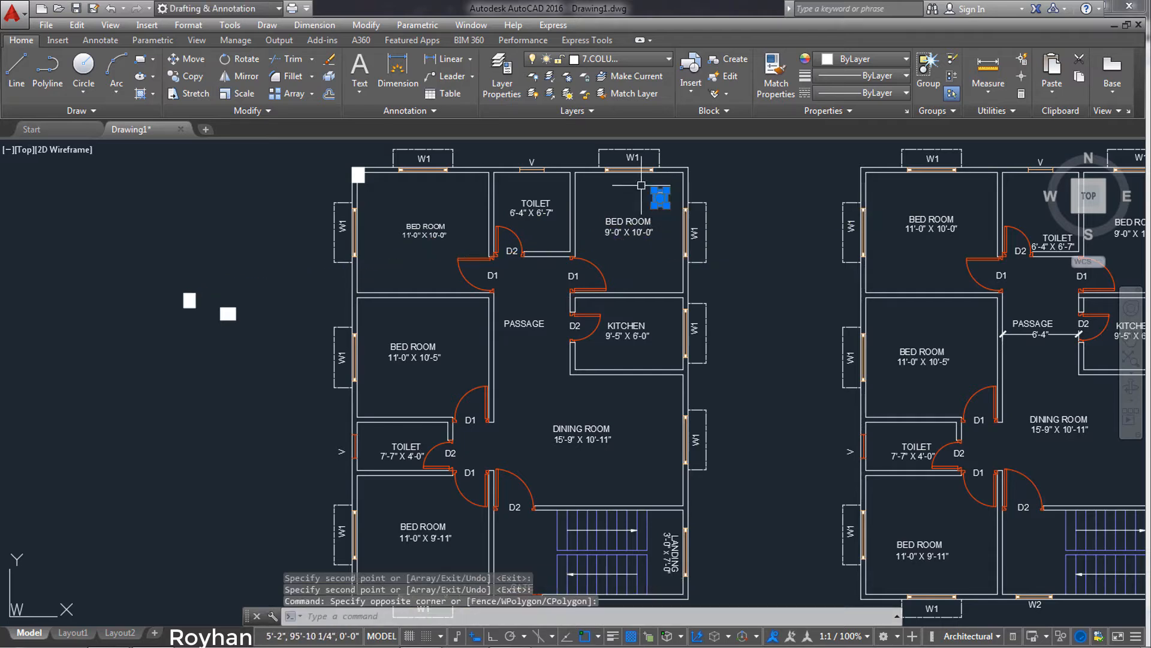
{"action": "key", "text": "Return"}
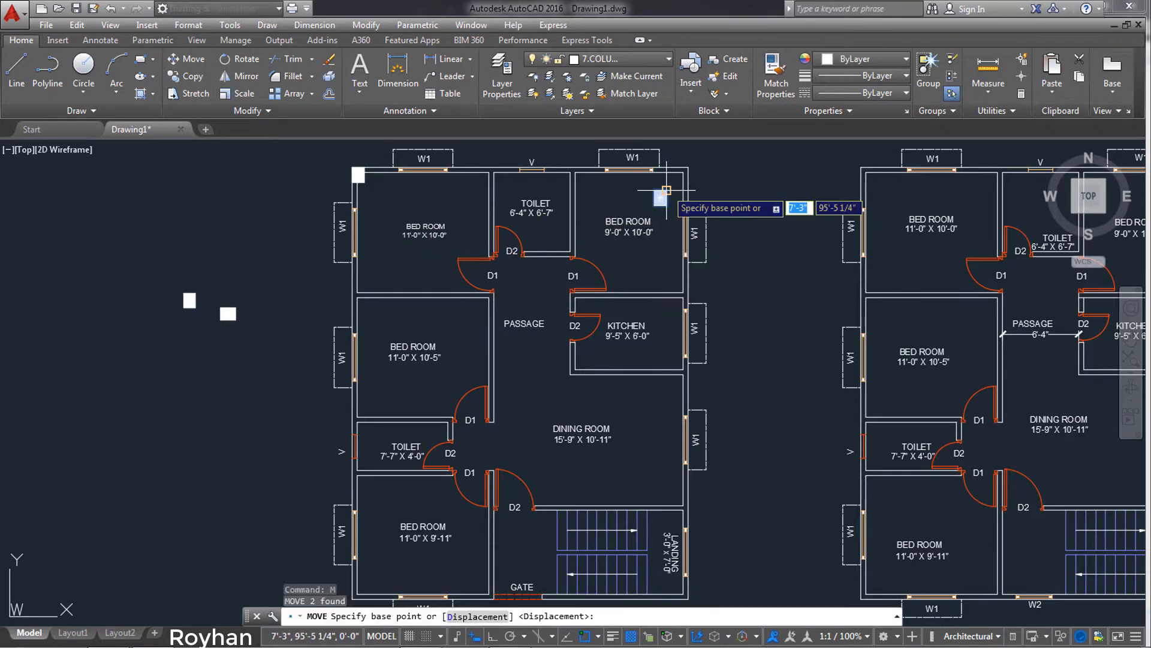
{"action": "left_click", "coordinate": [658, 190]}
{"action": "left_click", "coordinate": [682, 175]}
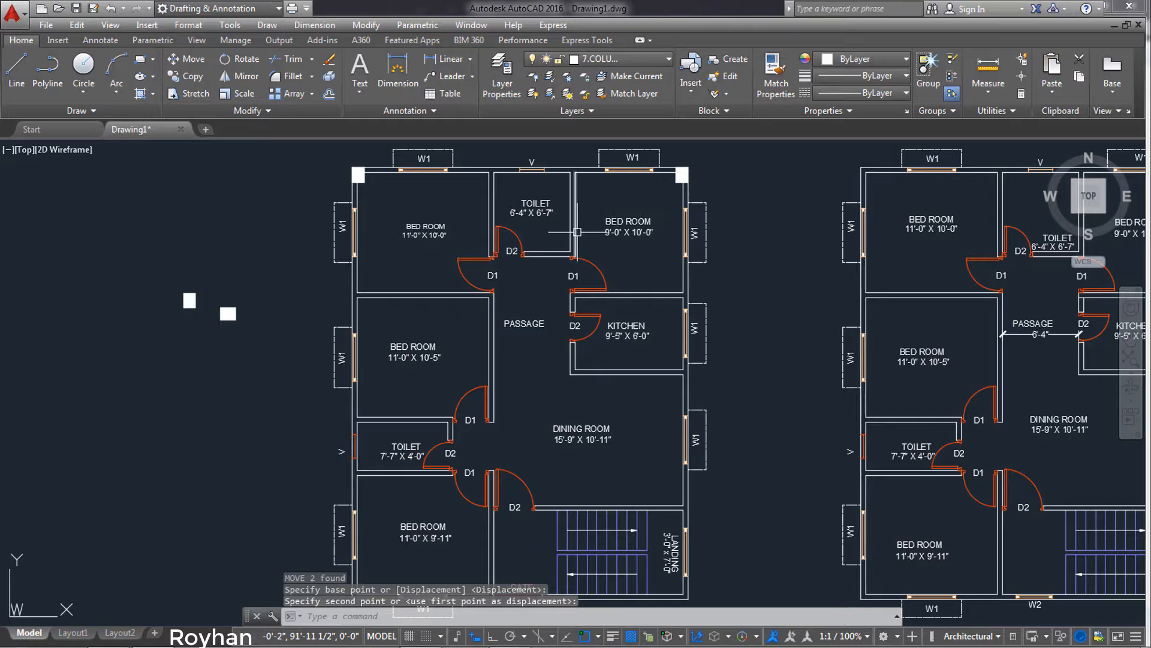
Copy the upper-right corner column to the top-wall junction between upper toilet and right bedroom, plus a spare inside the 11'-0" x 10'-0" bedroom
{"action": "middle_click_drag", "start_coordinate": [590, 229], "coordinate": [583, 254]}
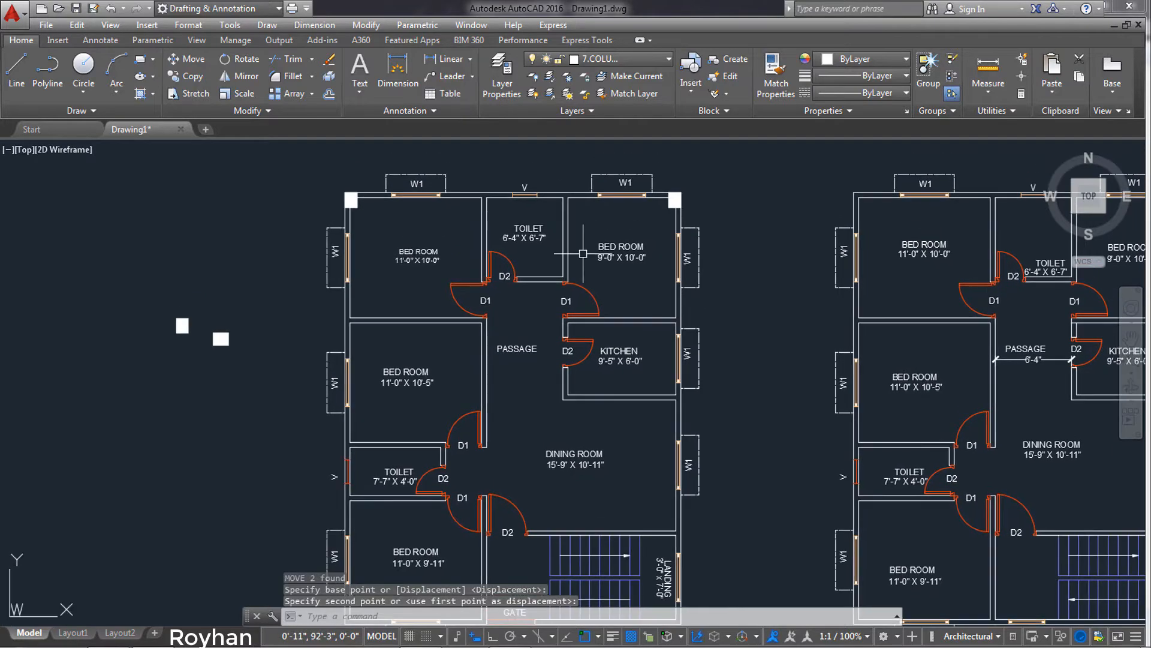
{"action": "left_click", "coordinate": [665, 188]}
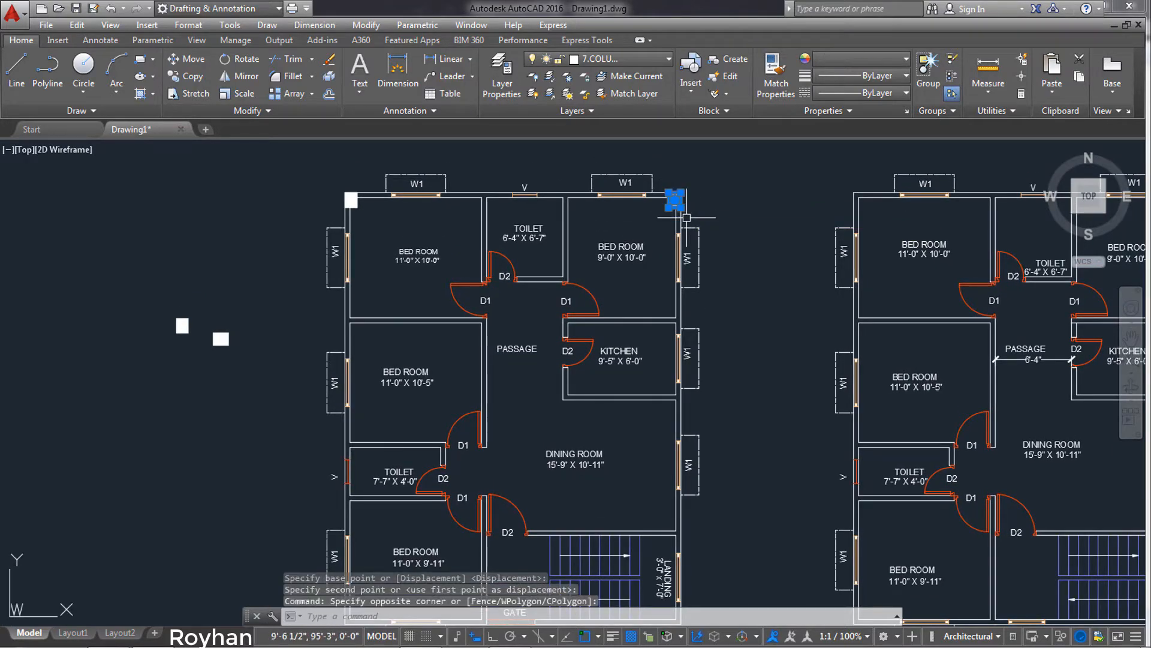
{"action": "type", "text": "o"}
{"action": "key", "text": "Return"}
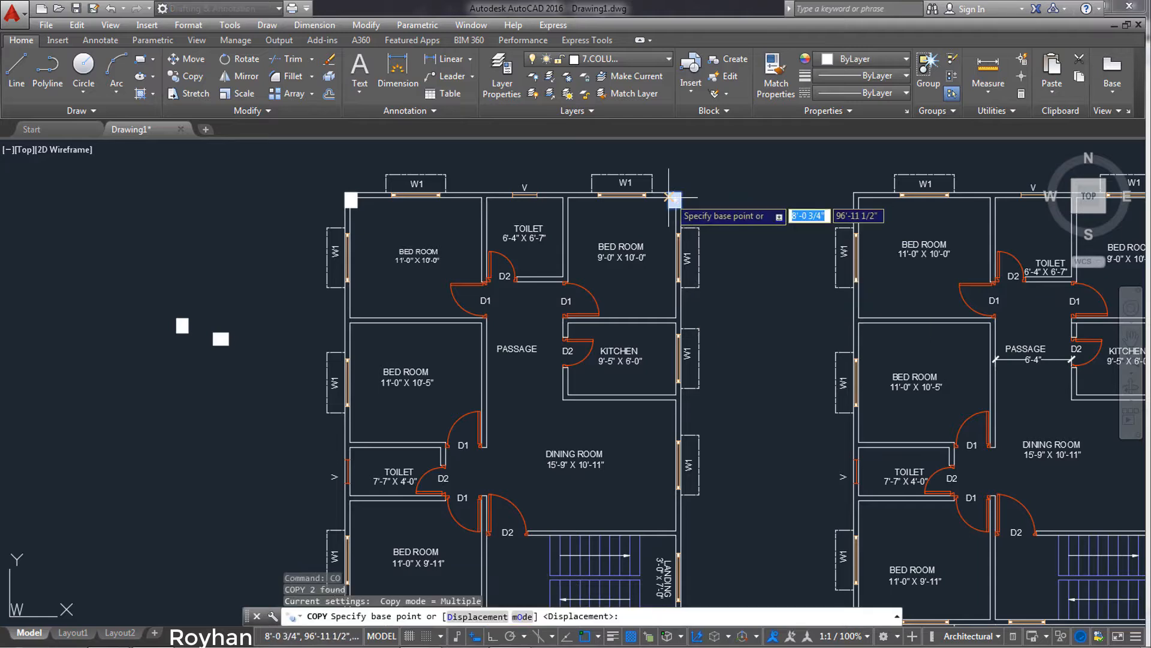
{"action": "scroll", "coordinate": [671, 199], "scroll_direction": "up", "scroll_amount": 2}
{"action": "left_click", "coordinate": [674, 200]}
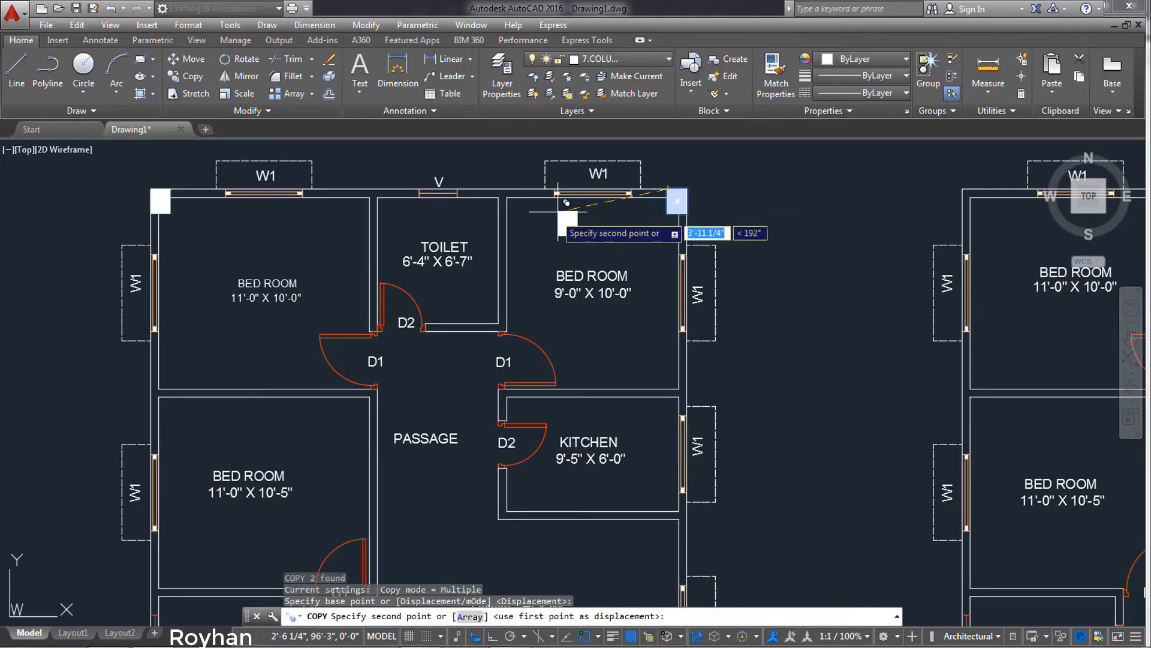
{"action": "left_click", "coordinate": [507, 201]}
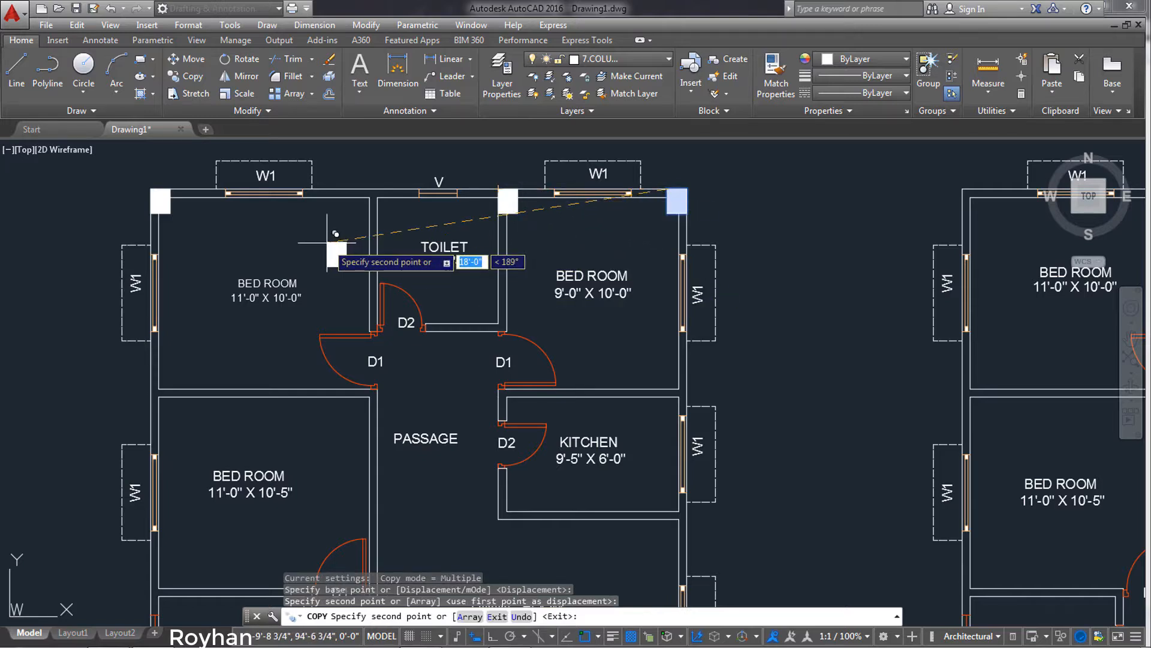
{"action": "left_click", "coordinate": [324, 219]}
{"action": "key", "text": "Return"}
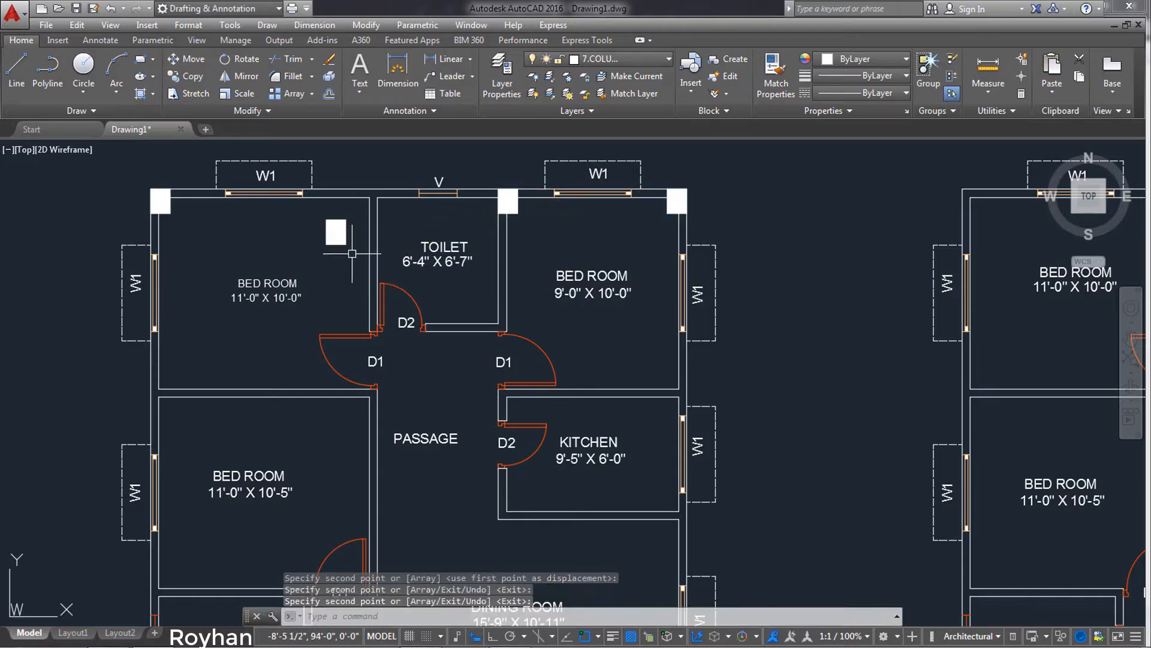
Move the spare column to the junction of the top outer wall and the wall between the 11'-0" x 10'-0" bedroom and toilet
{"action": "left_click", "coordinate": [352, 253]}
{"action": "left_click", "coordinate": [318, 214]}
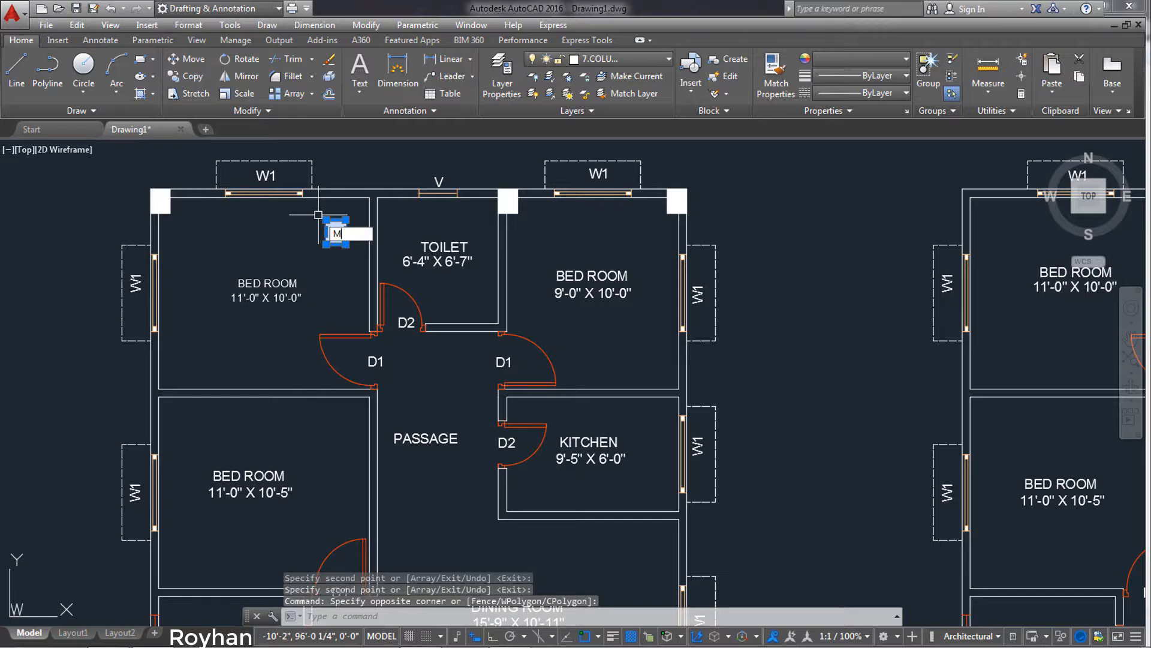
{"action": "type", "text": "M"}
{"action": "key", "text": "Return"}
{"action": "left_click", "coordinate": [348, 220]}
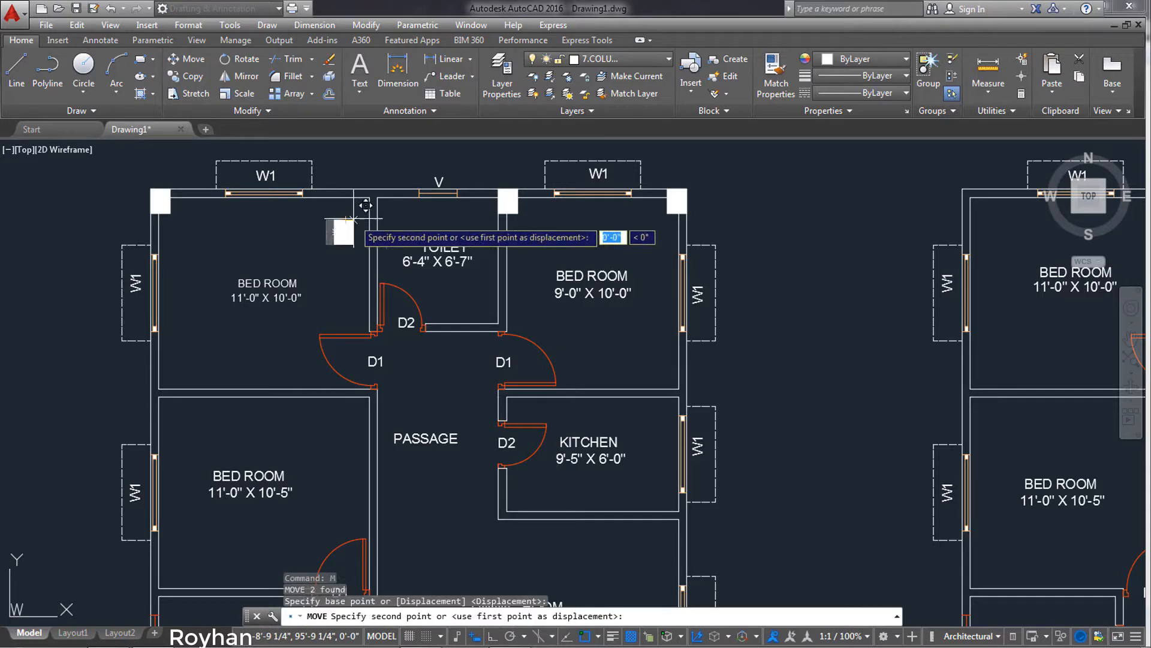
{"action": "left_click", "coordinate": [378, 190]}
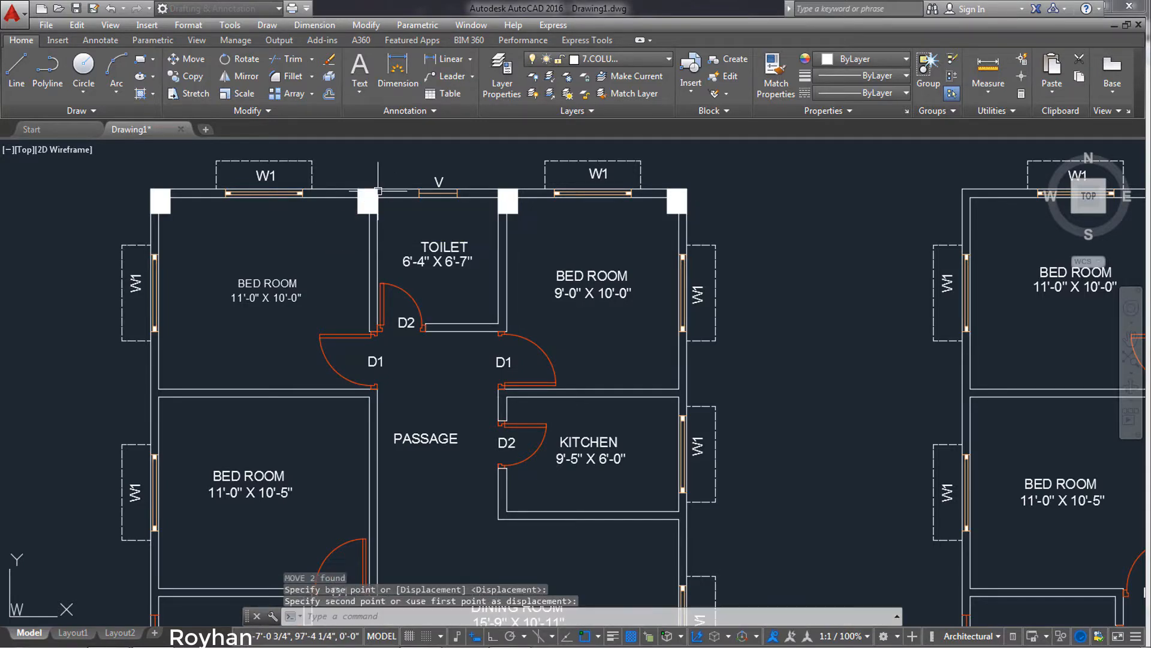
Copy the upper-left corner column down the left outer wall to its junction with the wall between the two upper-left bedrooms
{"action": "scroll", "coordinate": [430, 350], "scroll_direction": "down", "scroll_amount": 2}
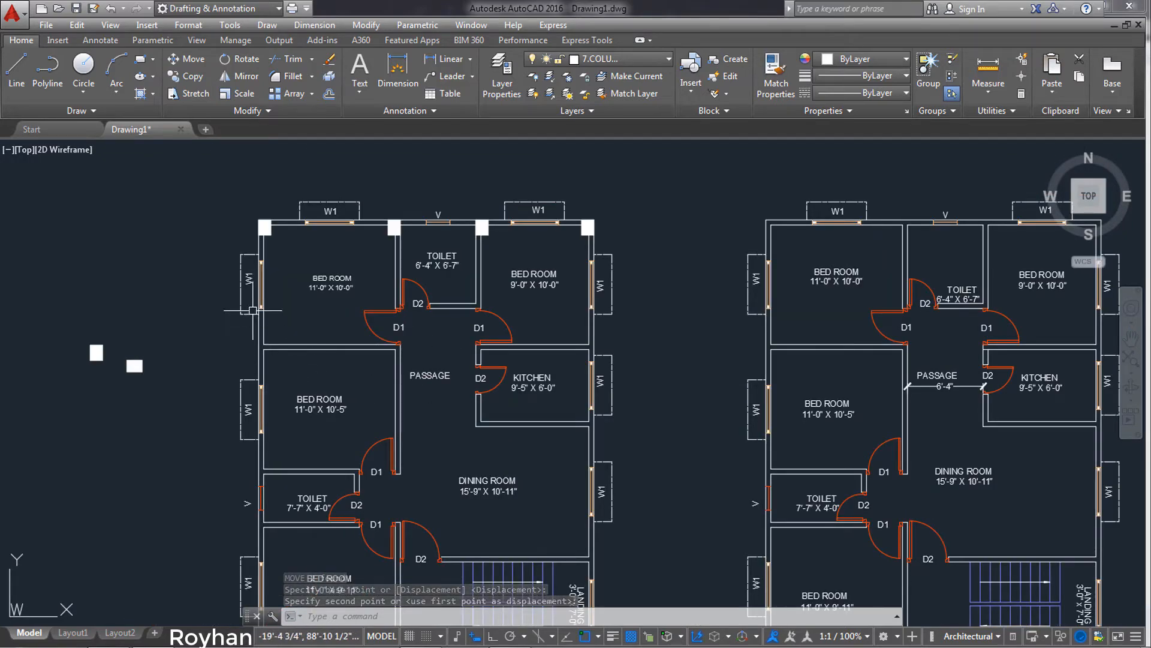
{"action": "scroll", "coordinate": [254, 247], "scroll_direction": "up", "scroll_amount": 2}
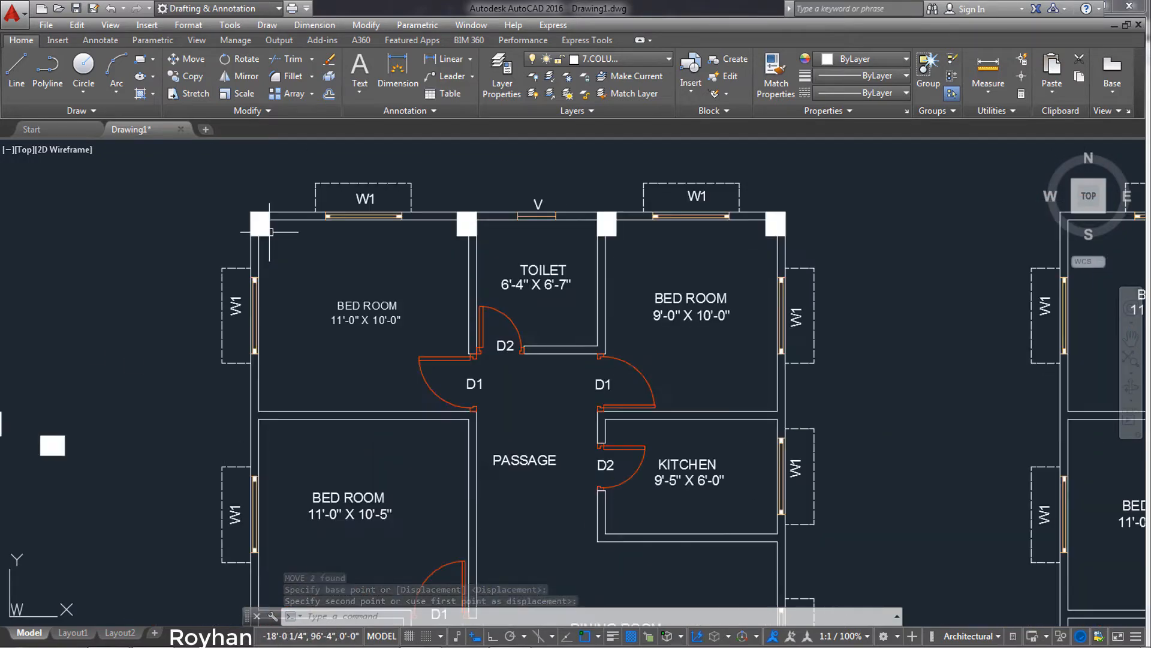
{"action": "left_click", "coordinate": [234, 192]}
{"action": "left_click", "coordinate": [277, 242]}
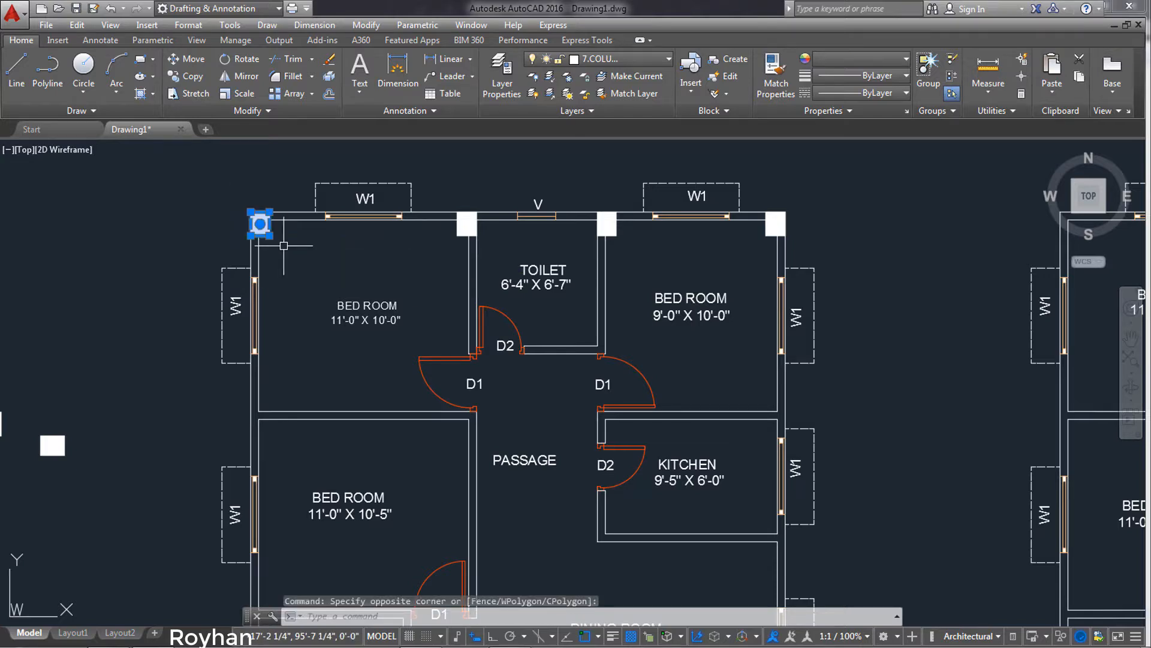
{"action": "type", "text": "CO"}
{"action": "key", "text": "Return"}
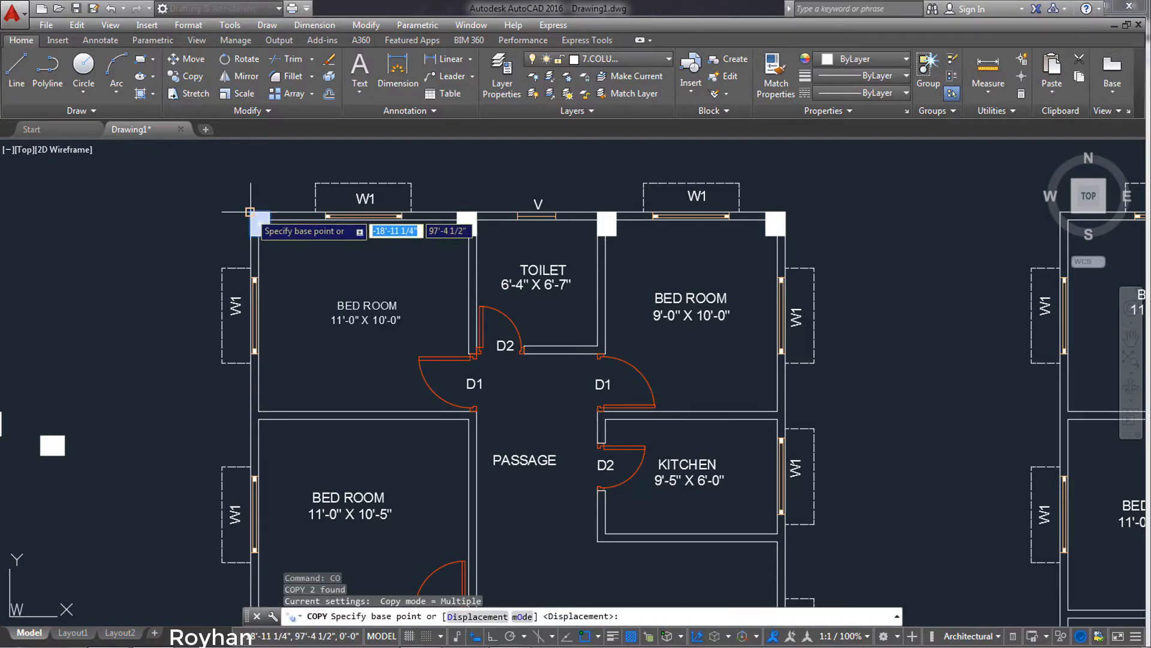
{"action": "left_click", "coordinate": [250, 212]}
{"action": "scroll", "coordinate": [285, 442], "scroll_direction": "up", "scroll_amount": 2}
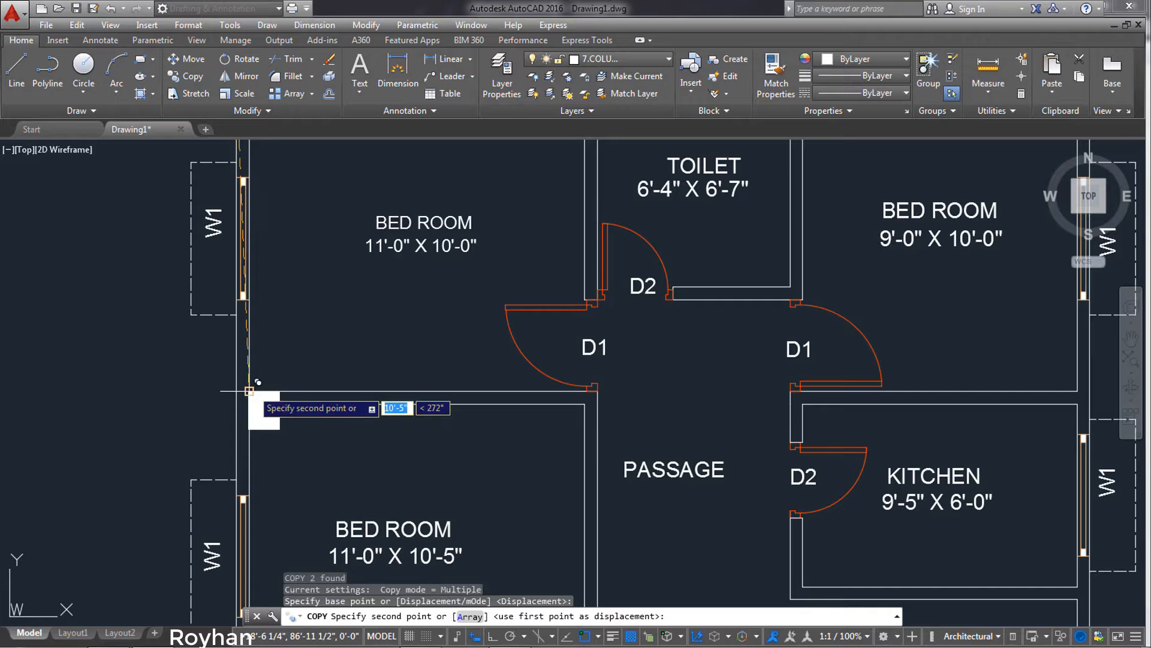
{"action": "left_click", "coordinate": [249, 379]}
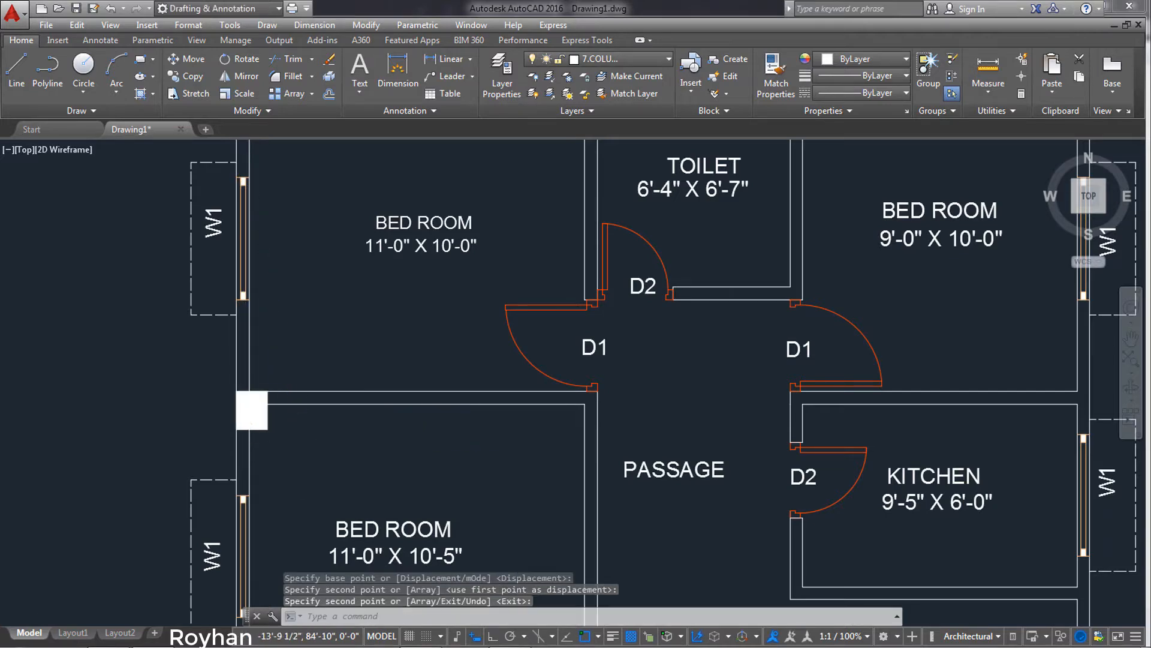
Copy the left-wall column to the lower-left corner of the 11'-0" x 10'-5" bedroom, where the toilet wall meets the outer wall
{"action": "scroll", "coordinate": [383, 447], "scroll_direction": "down", "scroll_amount": 3}
{"action": "middle_click_drag", "start_coordinate": [384, 446], "coordinate": [338, 397]}
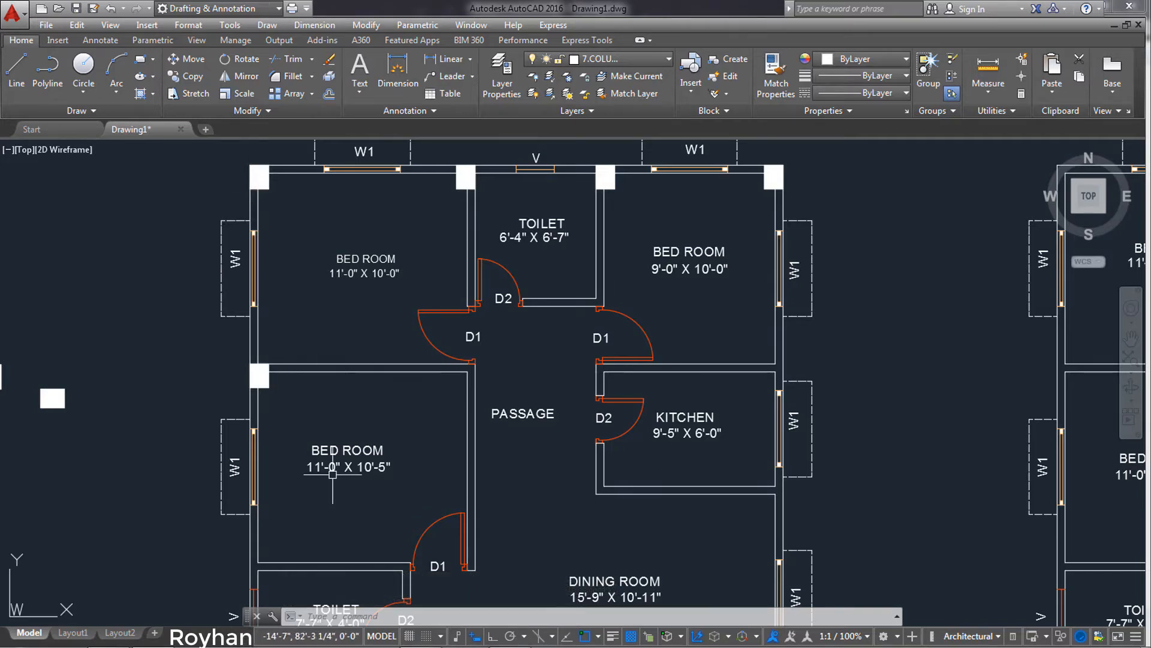
{"action": "mouse_move", "coordinate": [331, 478]}
{"action": "middle_mouse_down"}
{"action": "mouse_move", "coordinate": [335, 438]}
{"action": "mouse_move", "coordinate": [333, 452]}
{"action": "middle_mouse_up"}
{"action": "left_click", "coordinate": [240, 334]}
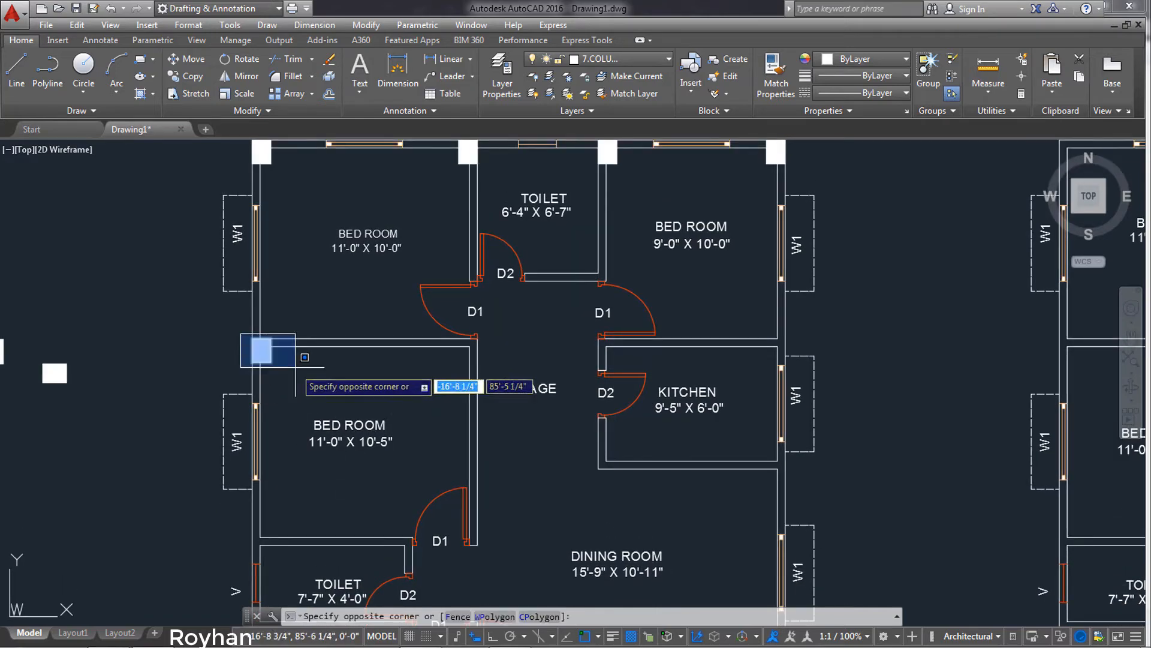
{"action": "left_click", "coordinate": [295, 368]}
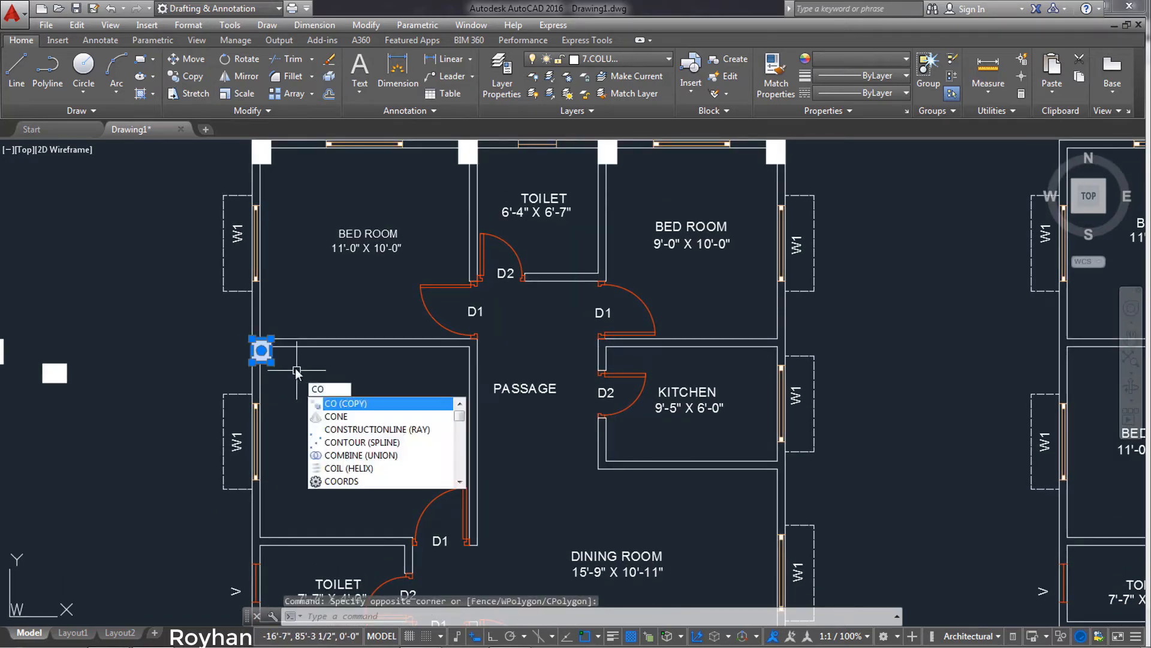
{"action": "key", "text": "Return"}
{"action": "left_click", "coordinate": [261, 350]}
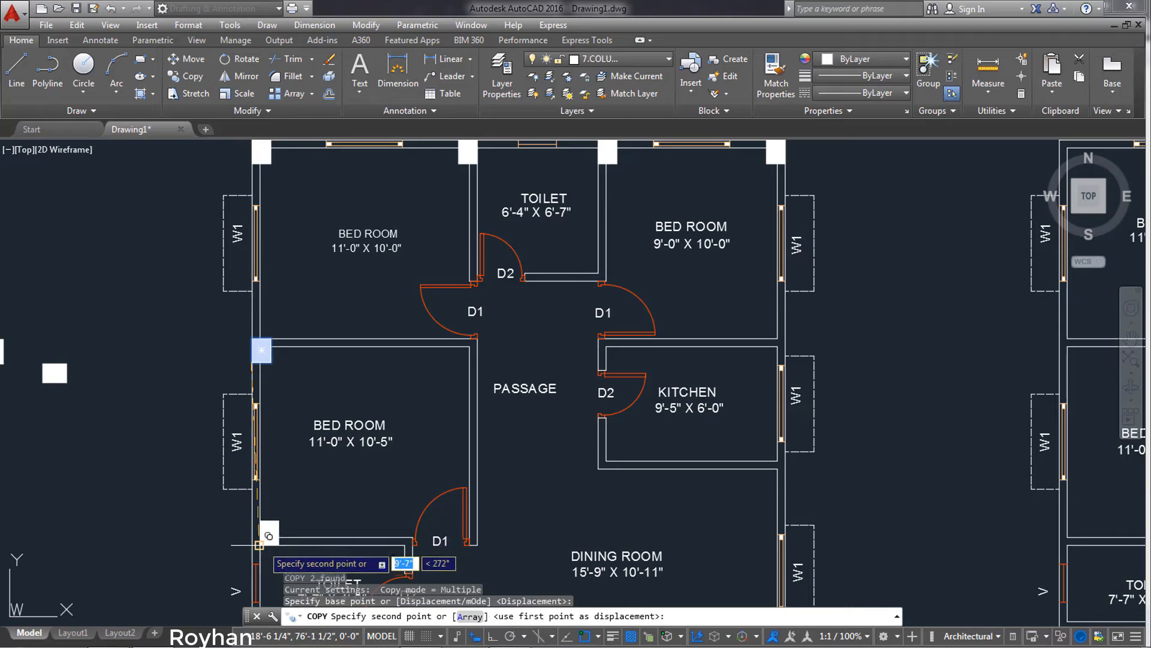
{"action": "left_click", "coordinate": [261, 533]}
{"action": "key", "text": "Return"}
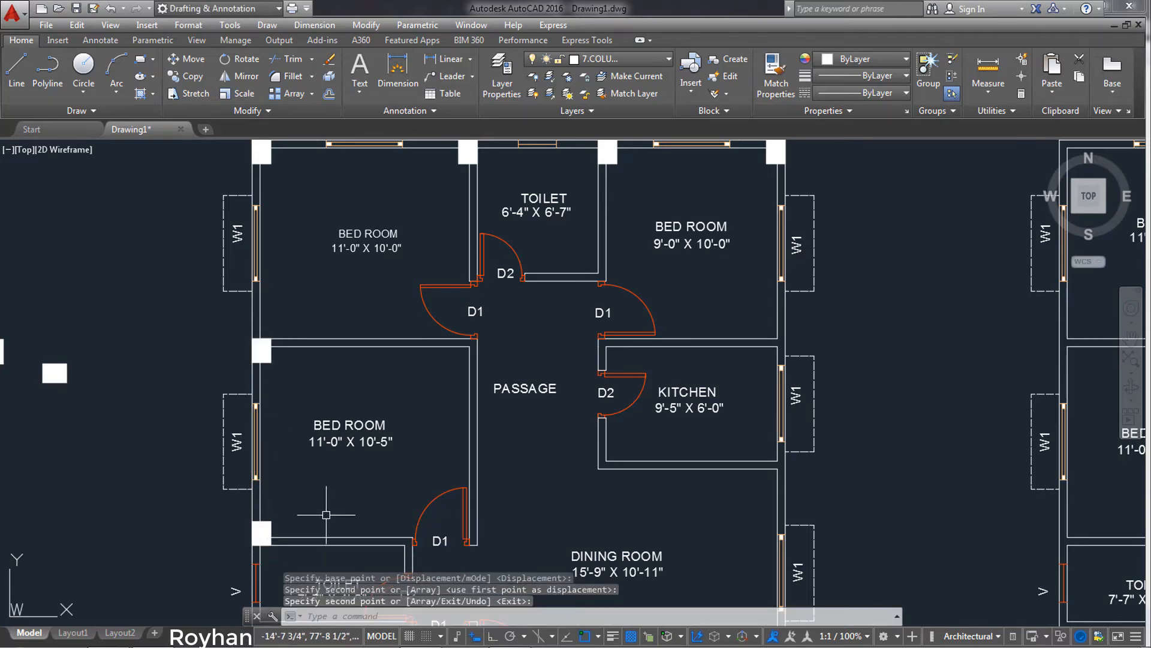
Copy the column above the 7'-7" x 4'-0" toilet to the ground floor plan's lower-left outer corner
{"action": "scroll", "coordinate": [575, 384], "scroll_direction": "down", "scroll_amount": 4}
{"action": "scroll", "coordinate": [575, 384], "scroll_direction": "up", "scroll_amount": 1}
{"action": "middle_click_drag", "start_coordinate": [334, 454], "coordinate": [334, 441]}
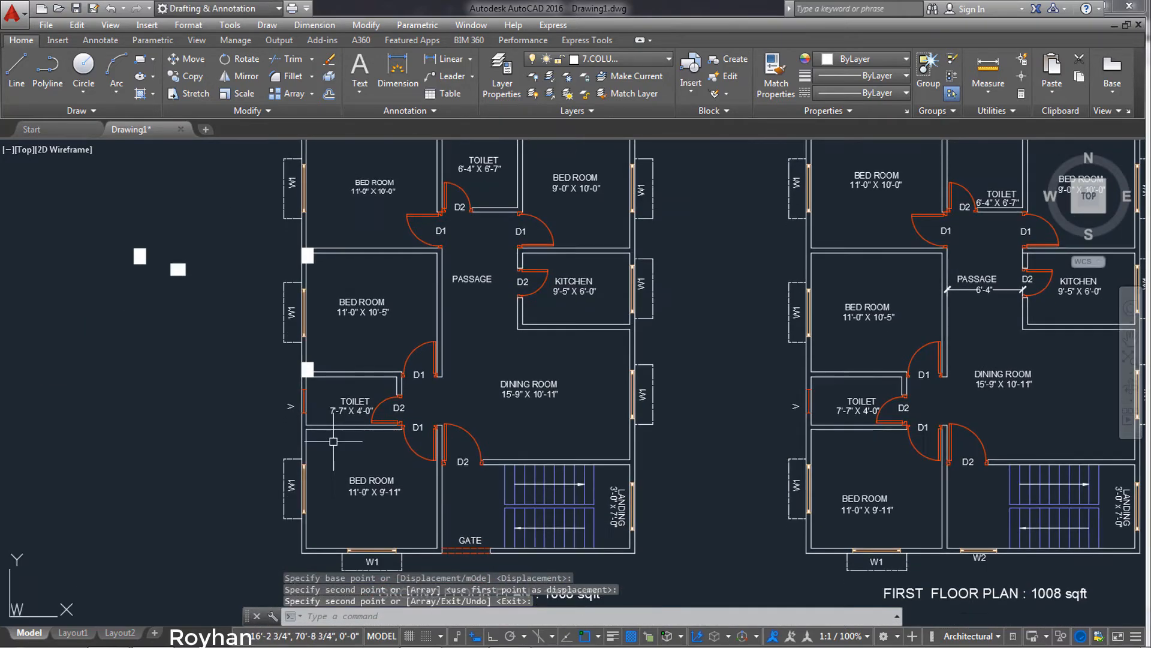
{"action": "left_click", "coordinate": [296, 360]}
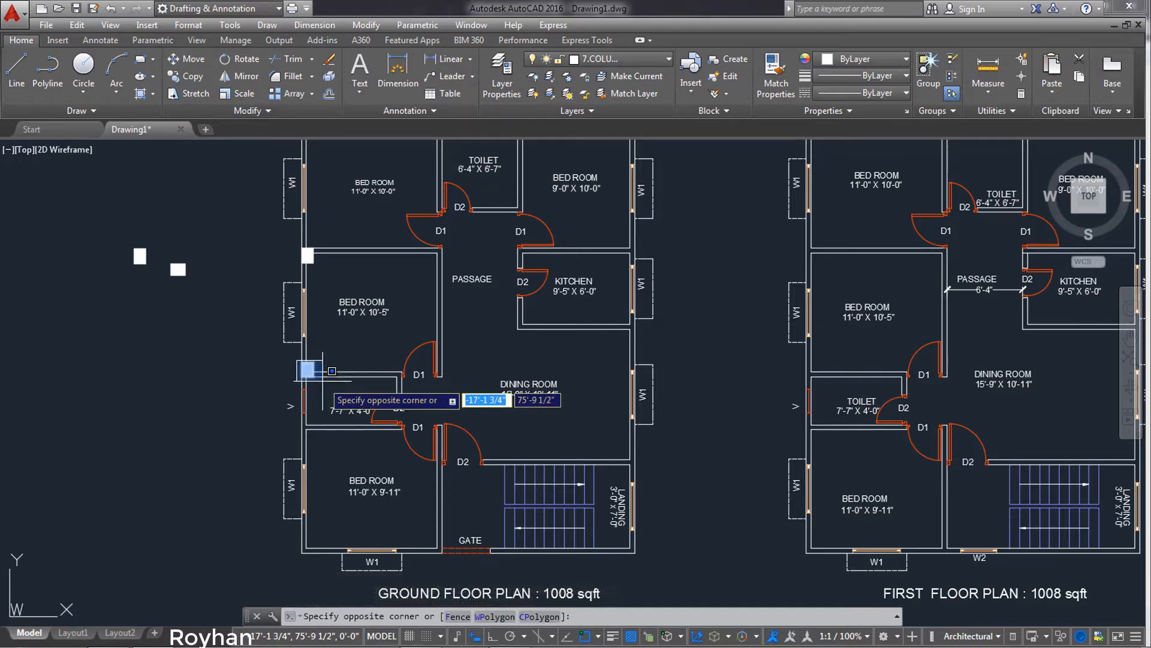
{"action": "left_click", "coordinate": [322, 379]}
{"action": "type", "text": "C"}
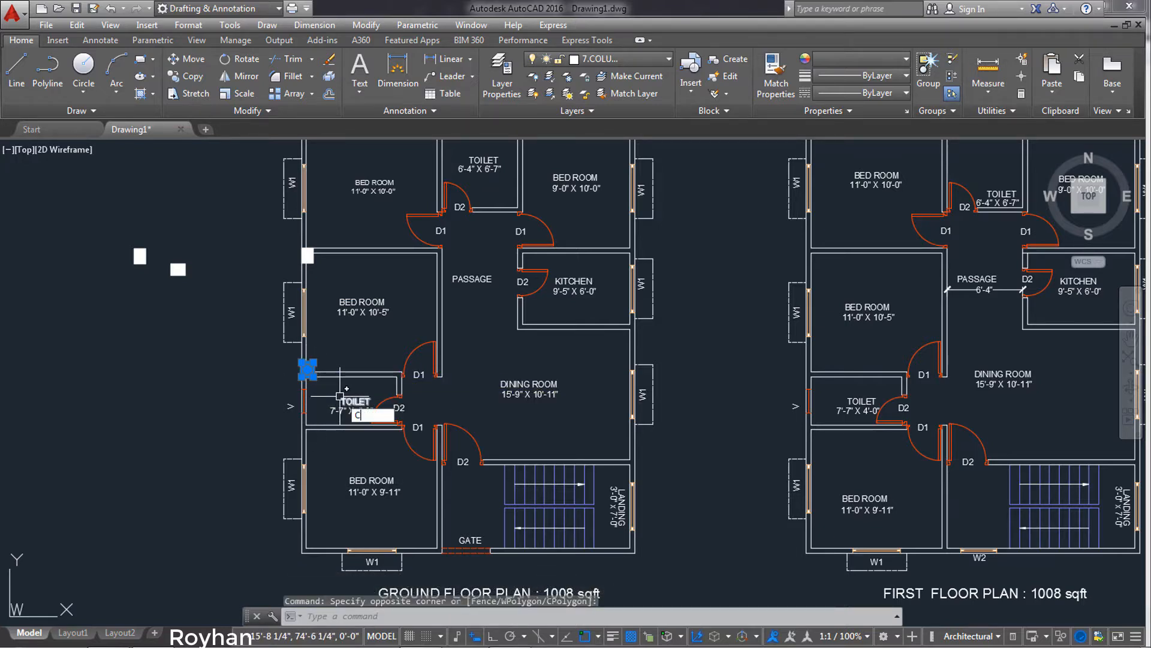
{"action": "type", "text": "O"}
{"action": "key", "text": "Return"}
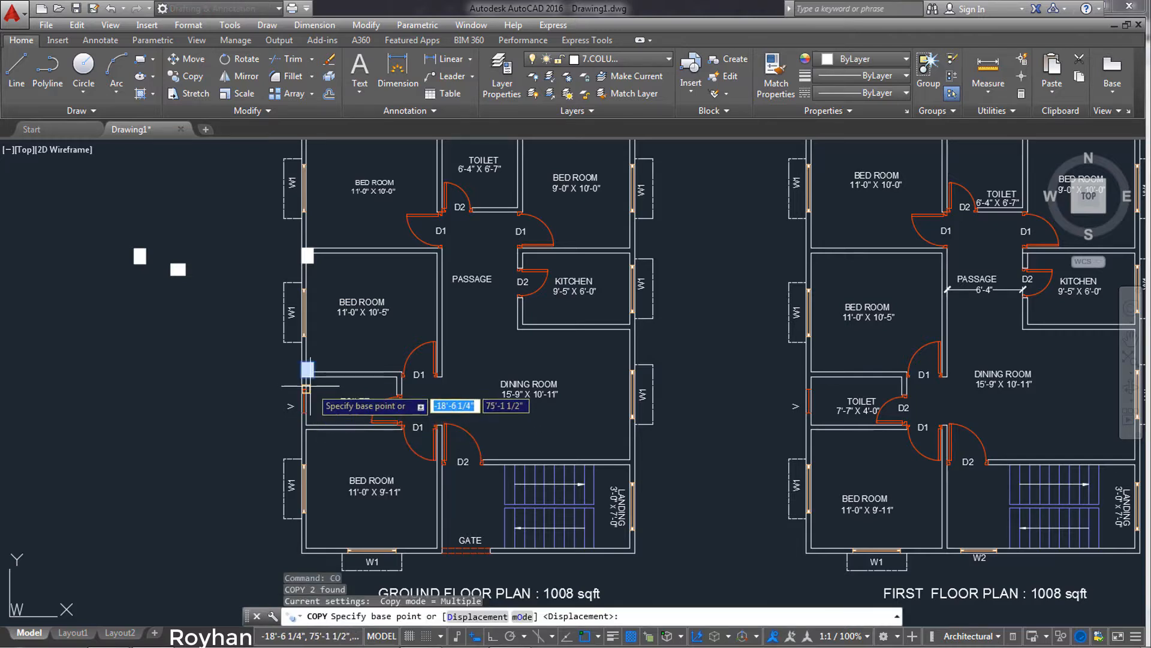
{"action": "left_click", "coordinate": [307, 370]}
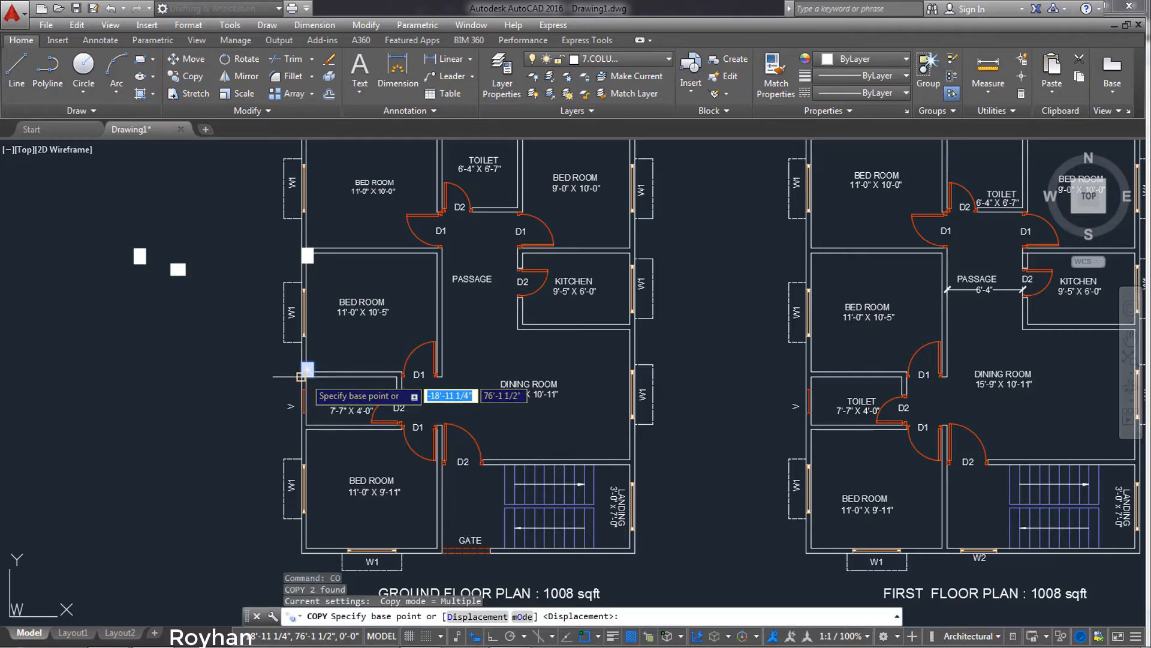
{"action": "left_click", "coordinate": [301, 553]}
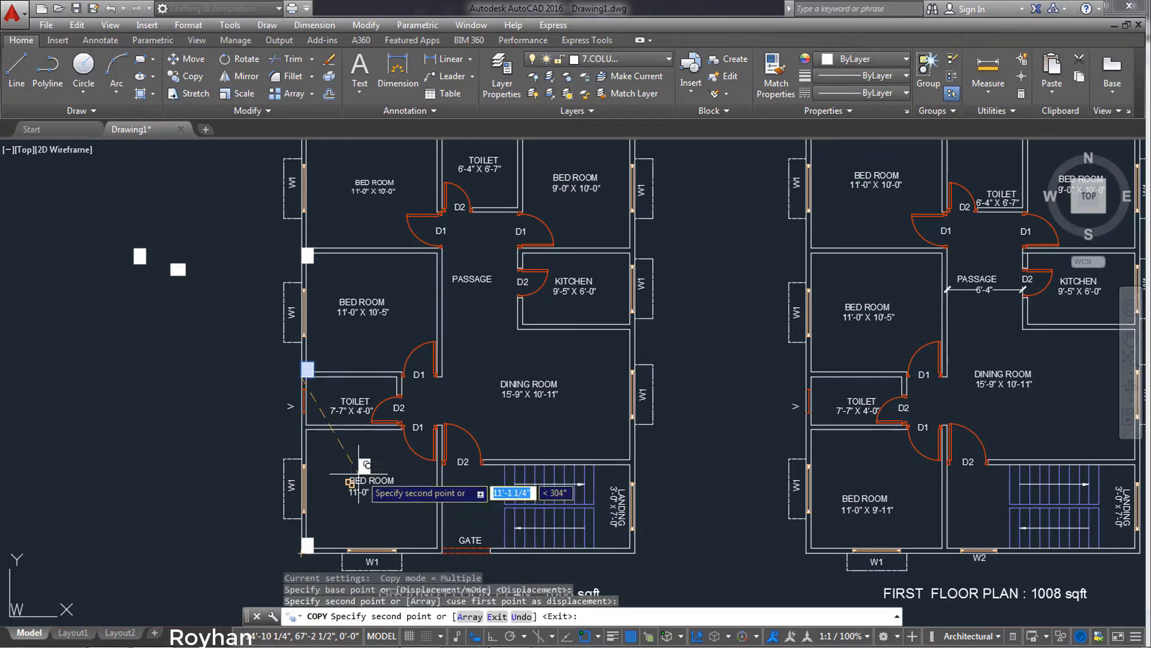
Copy the left-wall column between the two 11'-0" wide upper bedrooms to the dividing wall's junction with the passage wall
{"action": "key", "text": "Return"}
{"action": "mouse_move", "coordinate": [352, 366]}
{"action": "middle_mouse_down"}
{"action": "mouse_move", "coordinate": [337, 451]}
{"action": "mouse_move", "coordinate": [336, 374]}
{"action": "middle_mouse_up"}
{"action": "middle_click_drag", "start_coordinate": [359, 417], "coordinate": [358, 431]}
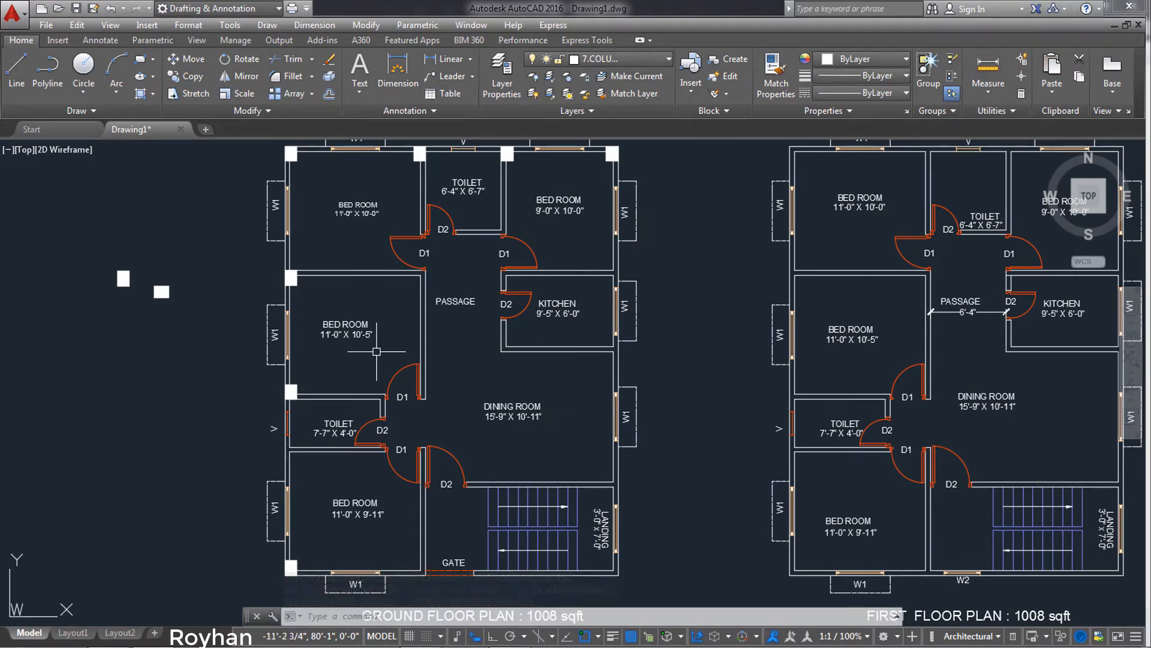
{"action": "middle_click_drag", "start_coordinate": [376, 356], "coordinate": [370, 379]}
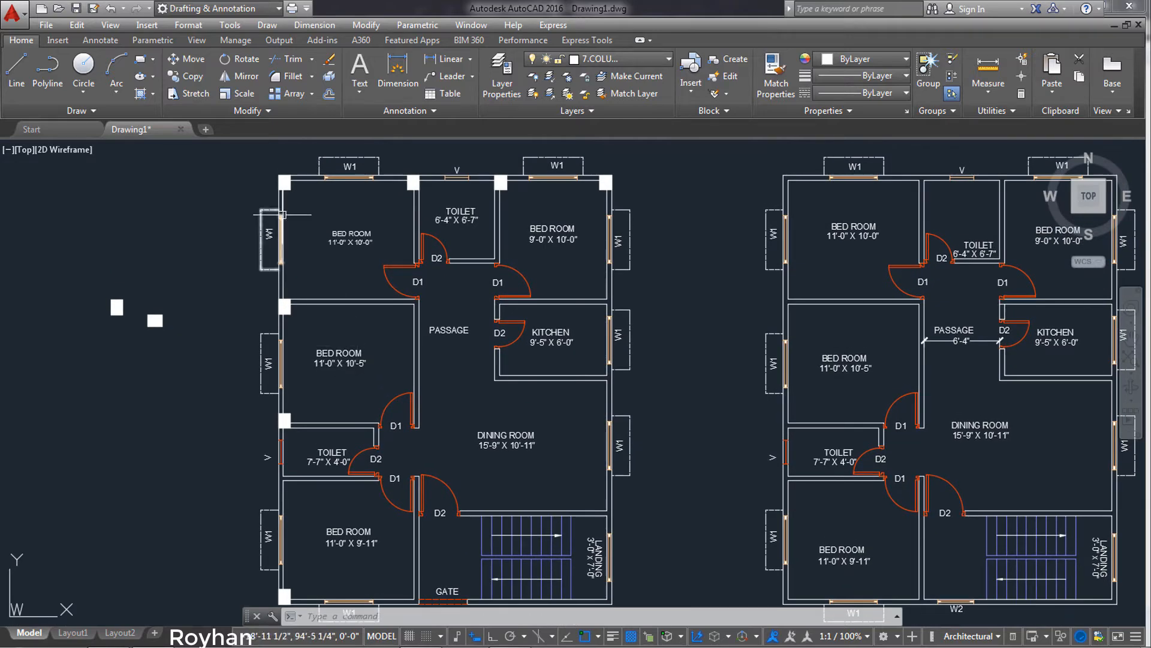
{"action": "scroll", "coordinate": [265, 292], "scroll_direction": "up", "scroll_amount": 2}
{"action": "left_click", "coordinate": [265, 292]}
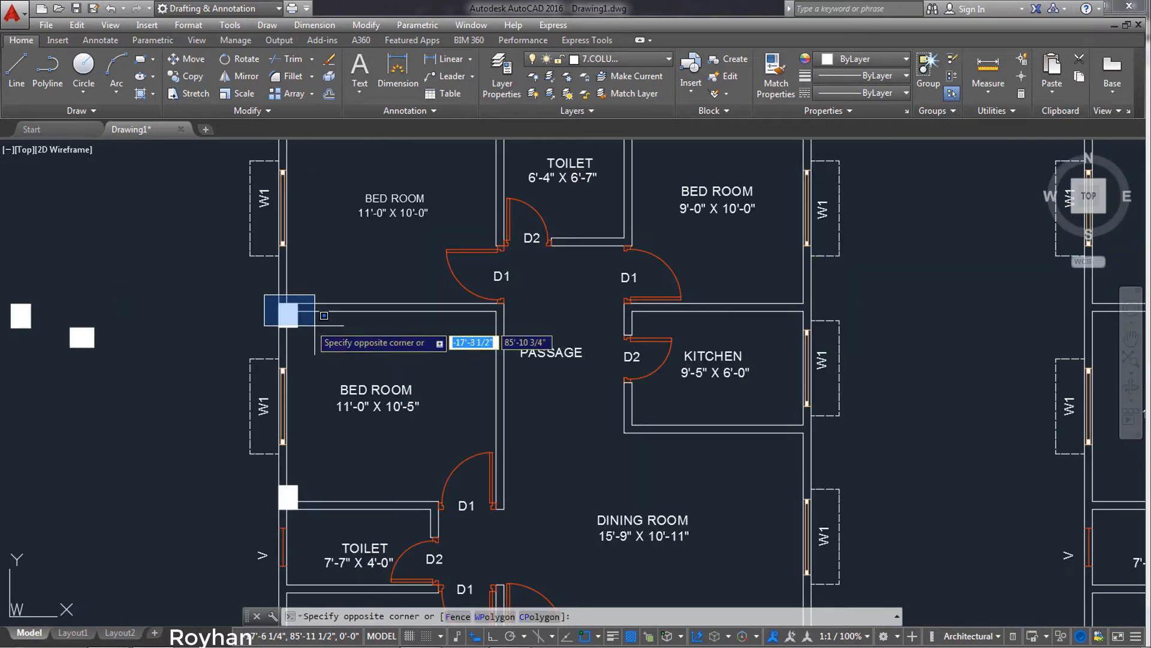
{"action": "left_click", "coordinate": [322, 339]}
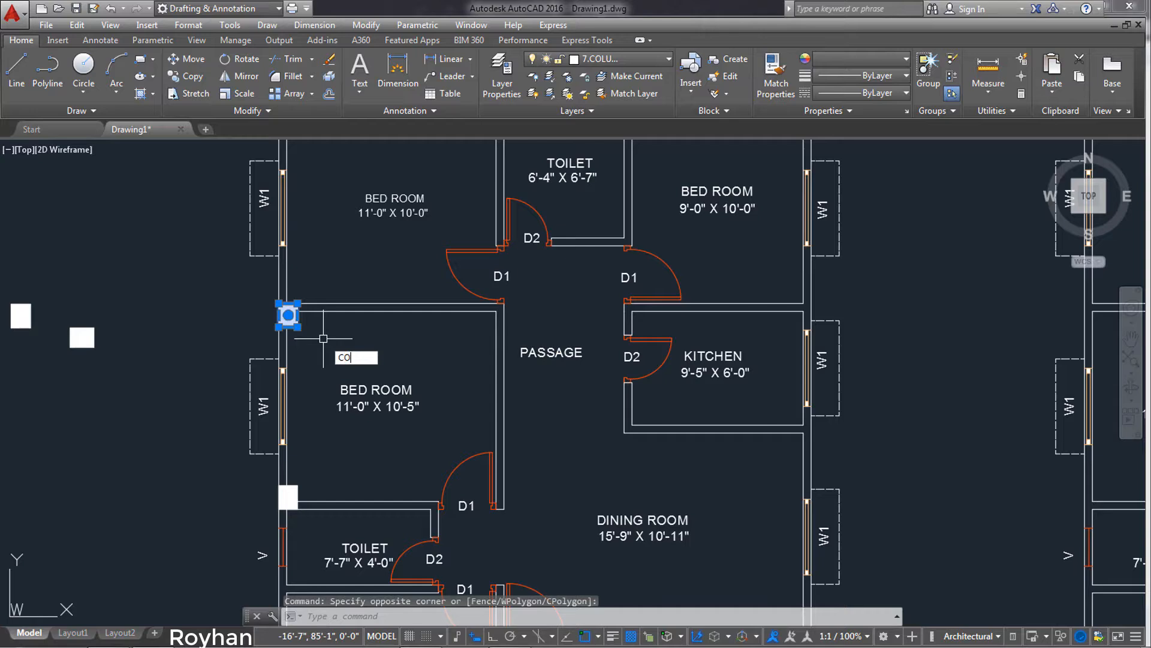
{"action": "type", "text": "CO"}
{"action": "key", "text": "Return"}
{"action": "left_click", "coordinate": [288, 315]}
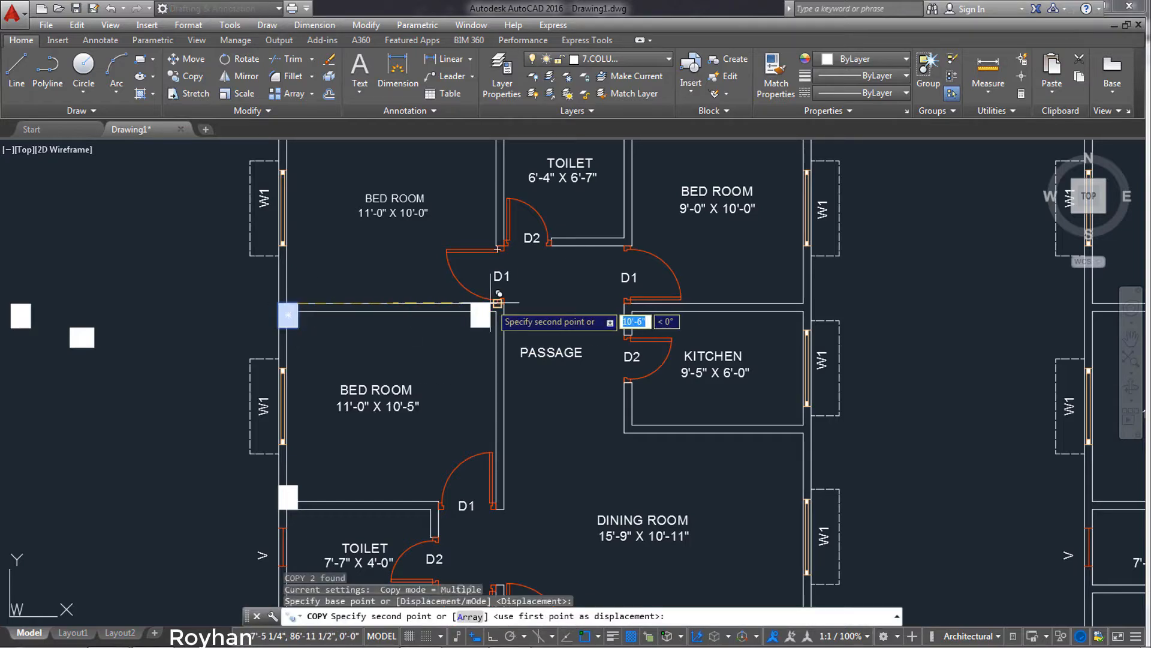
{"action": "scroll", "coordinate": [480, 340], "scroll_direction": "up", "scroll_amount": 3}
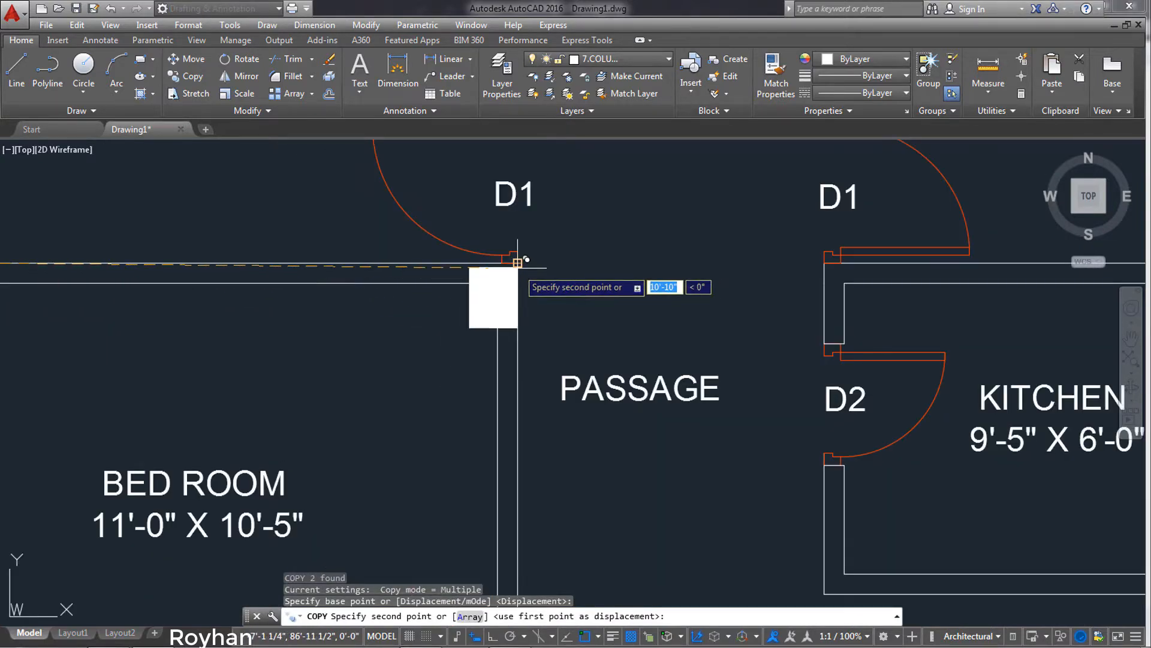
{"action": "scroll", "coordinate": [456, 361], "scroll_direction": "down", "scroll_amount": 4}
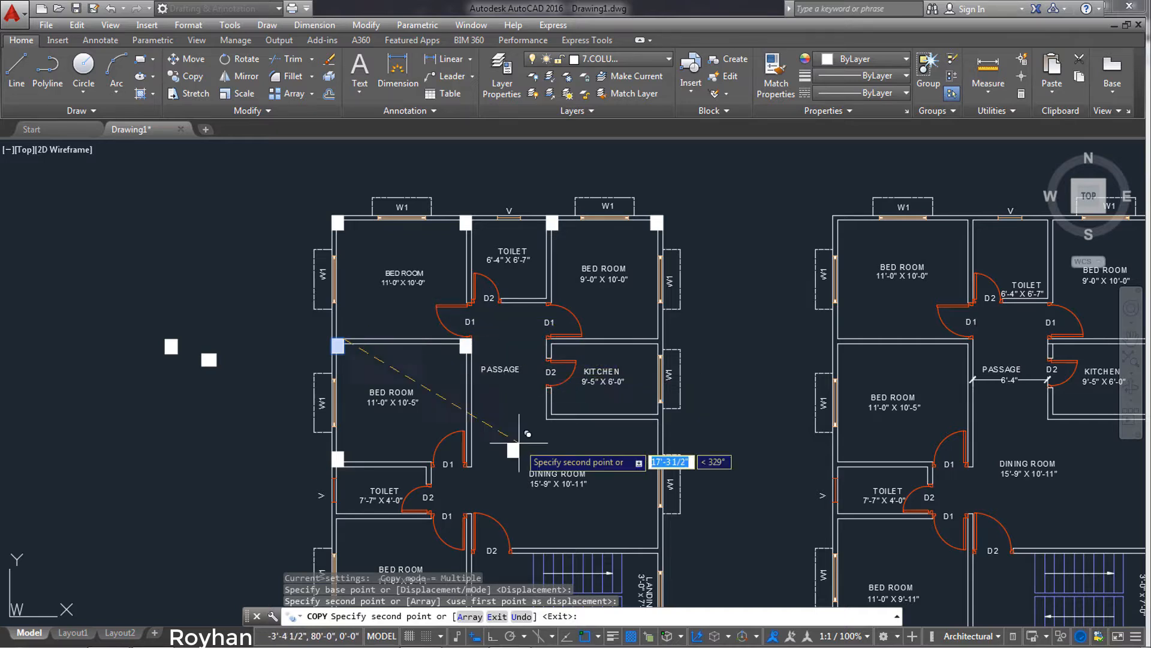
Place another column copy in the dining room and move it to the lower end of the 11'-0" x 10'-5" bedroom's passage wall
{"action": "left_click", "coordinate": [504, 457]}
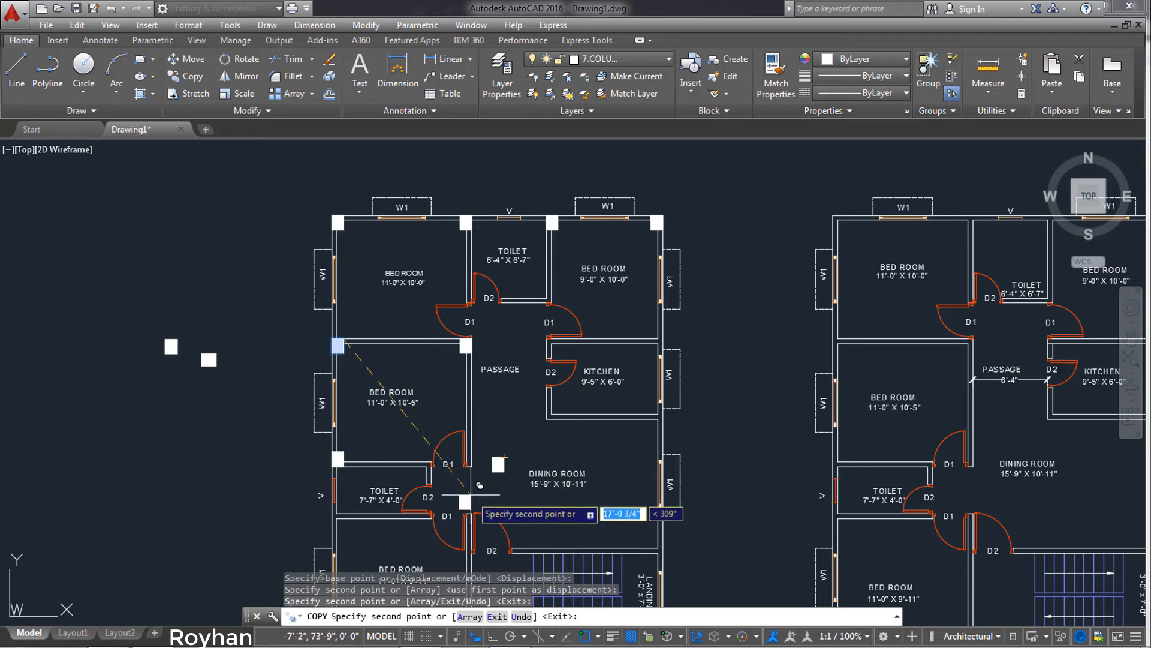
{"action": "key", "text": "Return"}
{"action": "scroll", "coordinate": [518, 483], "scroll_direction": "up", "scroll_amount": 2}
{"action": "left_click", "coordinate": [497, 477]}
{"action": "left_click", "coordinate": [470, 424]}
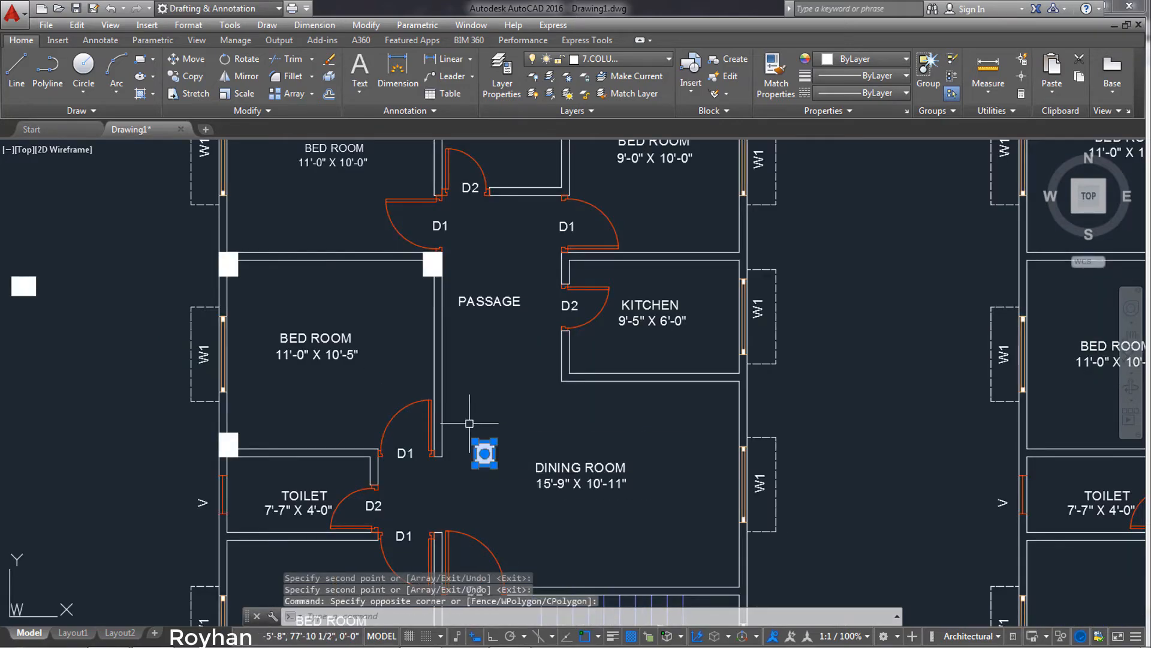
{"action": "type", "text": "m"}
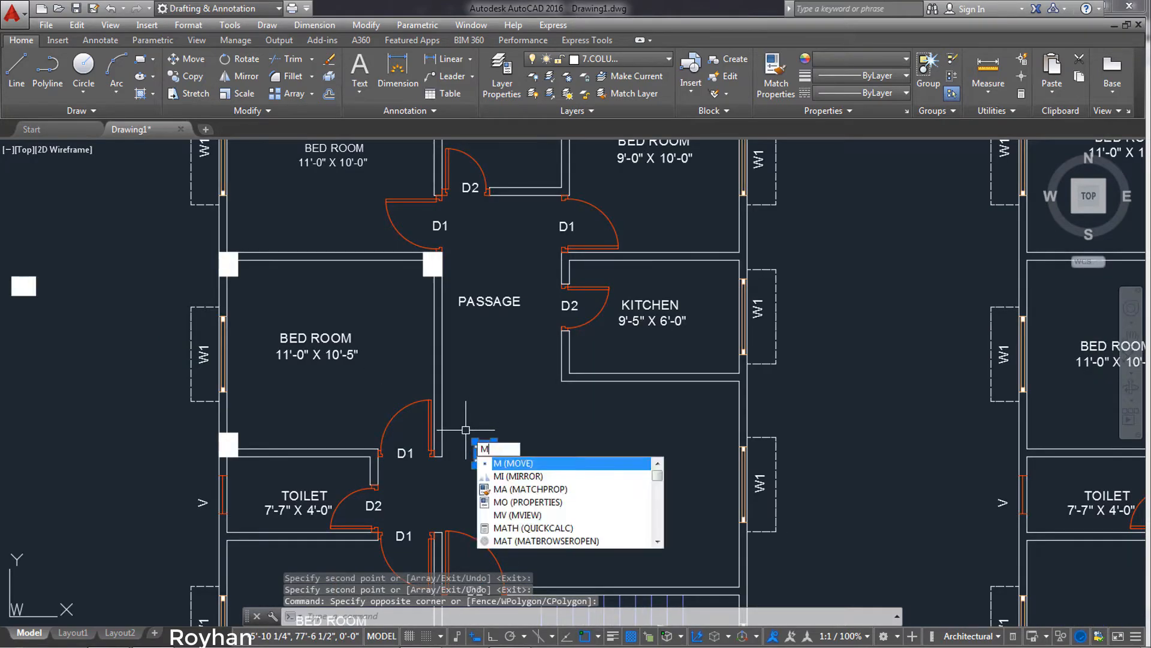
{"action": "key", "text": "Return"}
{"action": "left_click", "coordinate": [503, 451]}
{"action": "scroll", "coordinate": [502, 451], "scroll_direction": "up", "scroll_amount": 4}
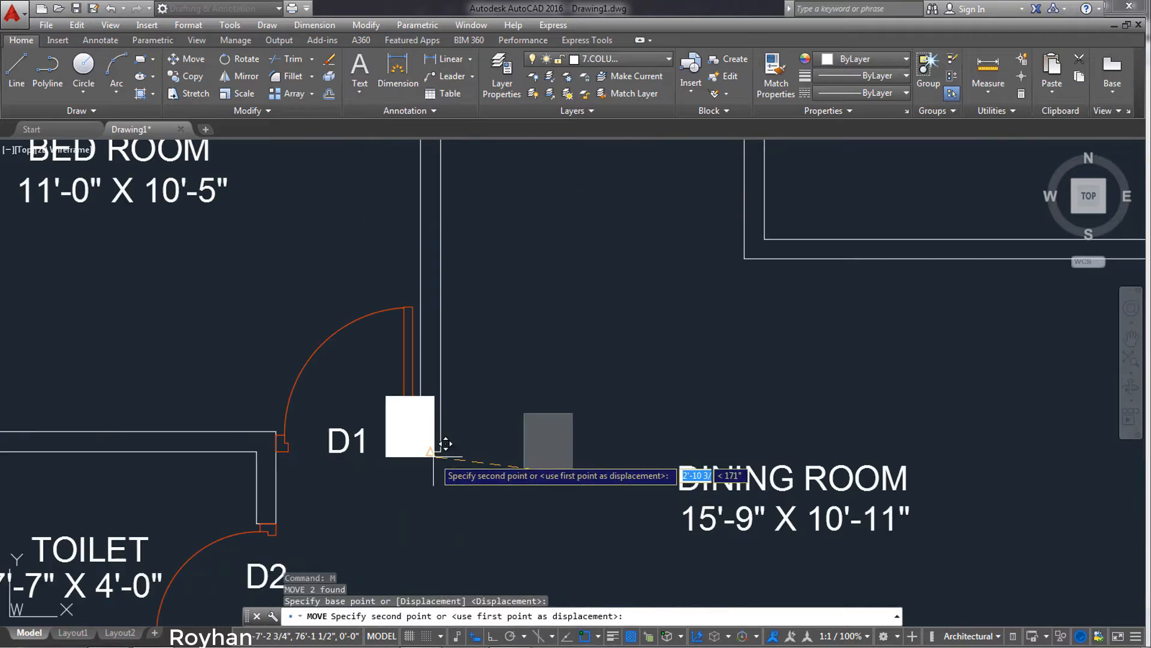
{"action": "left_click", "coordinate": [444, 450]}
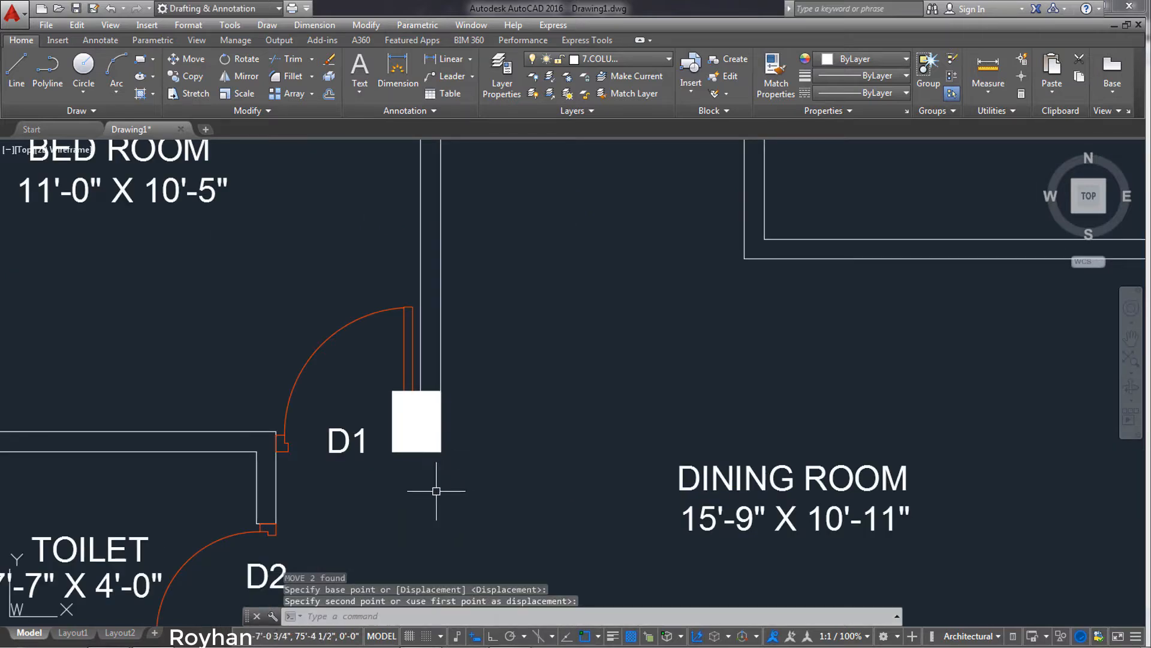
Move the 11'-0" x 10'-5" bedroom's D1 door left so its frame meets the column's lower-left corner
{"action": "left_click", "coordinate": [417, 355]}
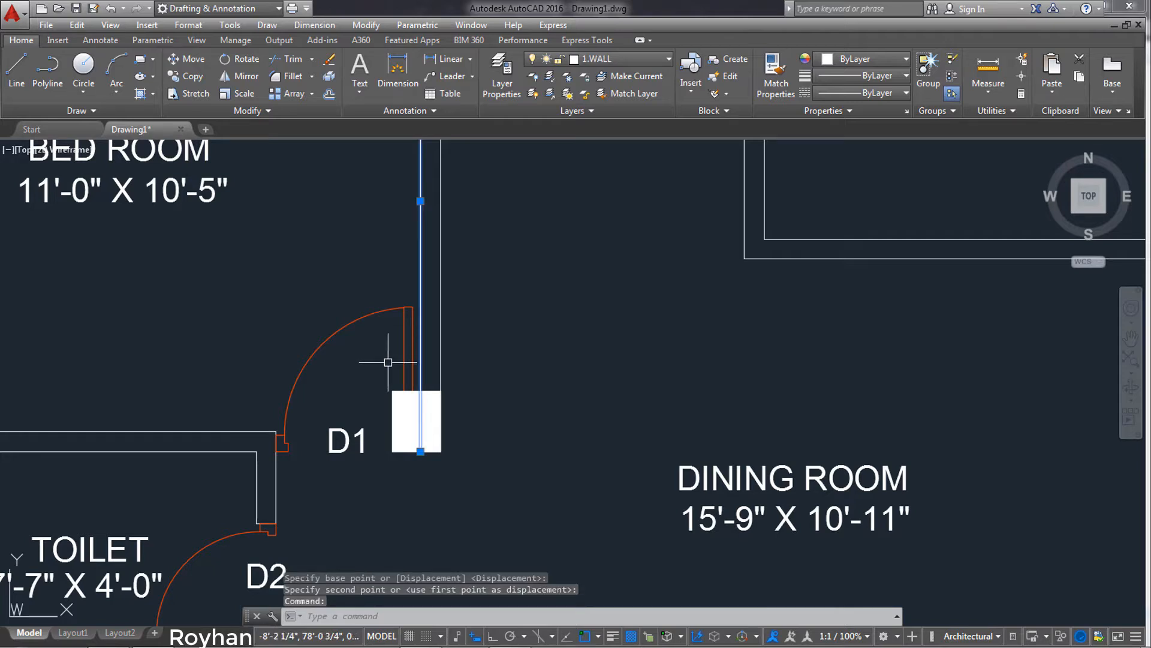
{"action": "key", "text": "Escape"}
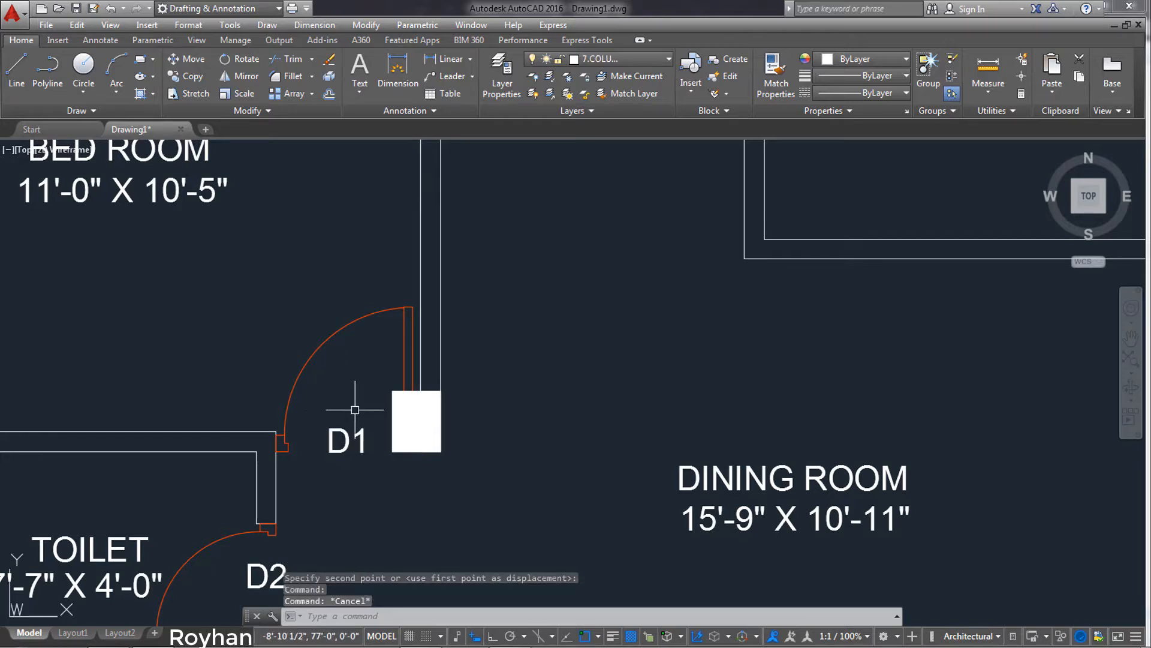
{"action": "left_click", "coordinate": [412, 370]}
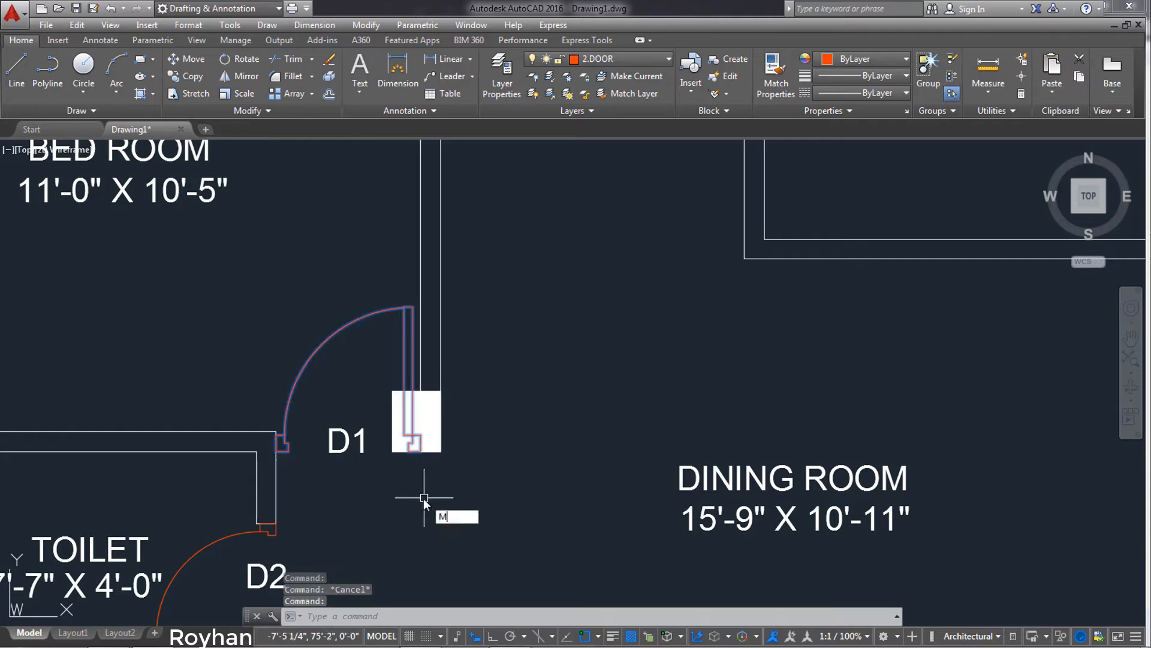
{"action": "key", "text": "Return"}
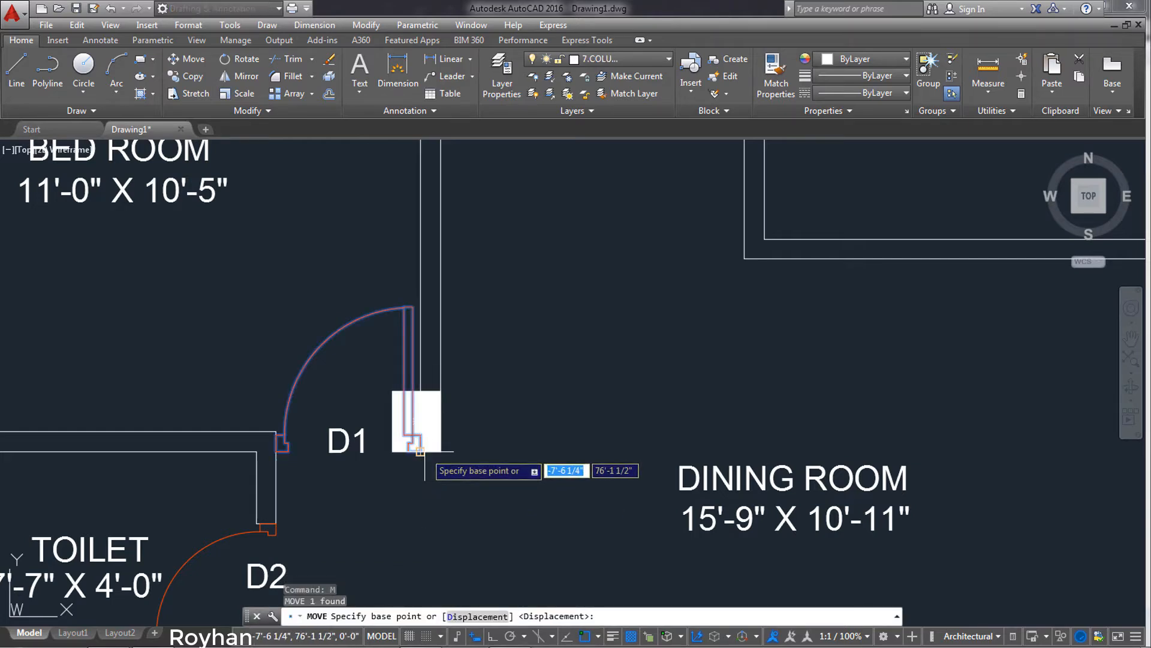
{"action": "left_click", "coordinate": [420, 451]}
{"action": "left_click", "coordinate": [395, 452]}
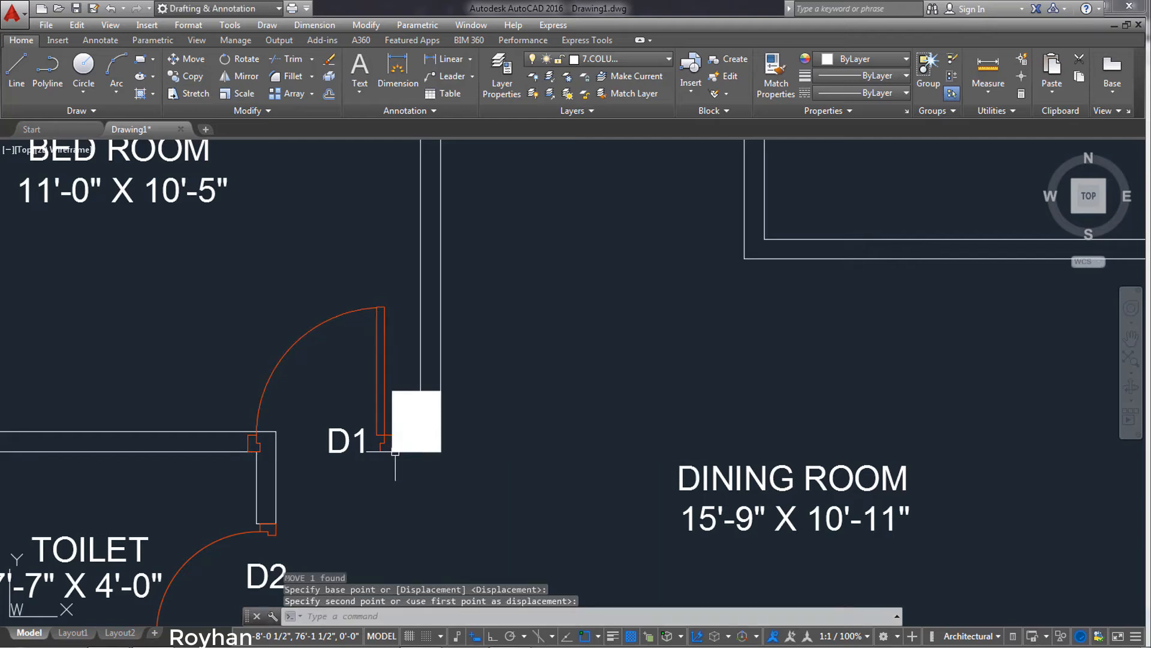
Move both lines of the 7'-7" x 4'-0" toilet's short right wall left to align with the shifted D1 door frame
{"action": "scroll", "coordinate": [299, 484], "scroll_direction": "down", "scroll_amount": 3}
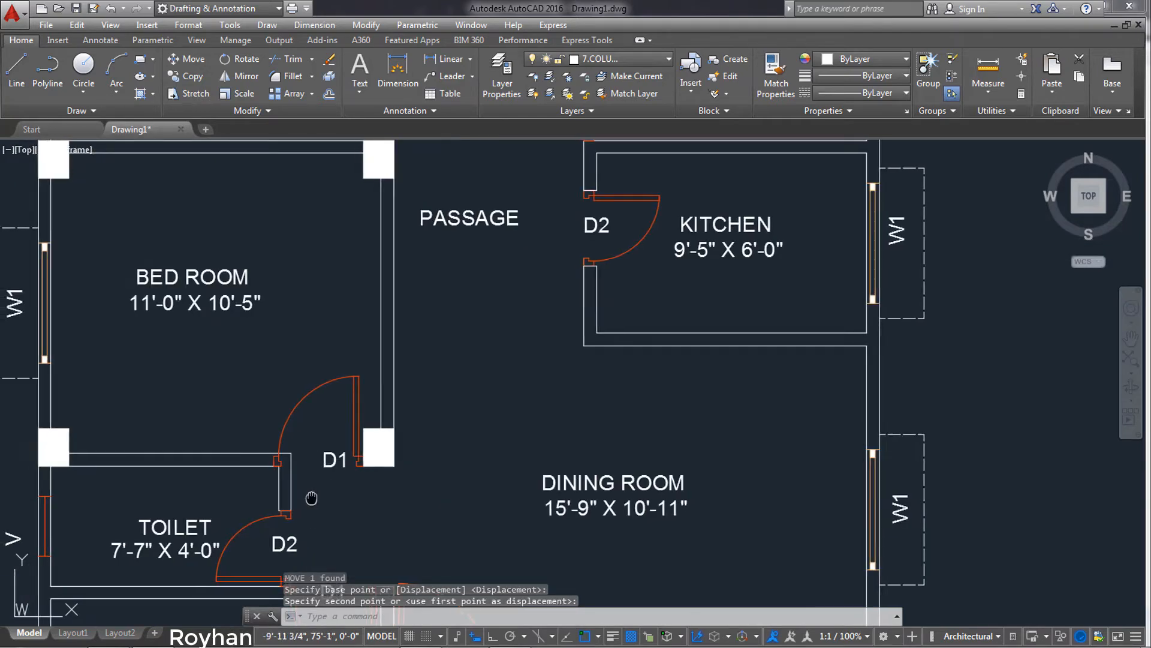
{"action": "scroll", "coordinate": [327, 471], "scroll_direction": "up", "scroll_amount": 1}
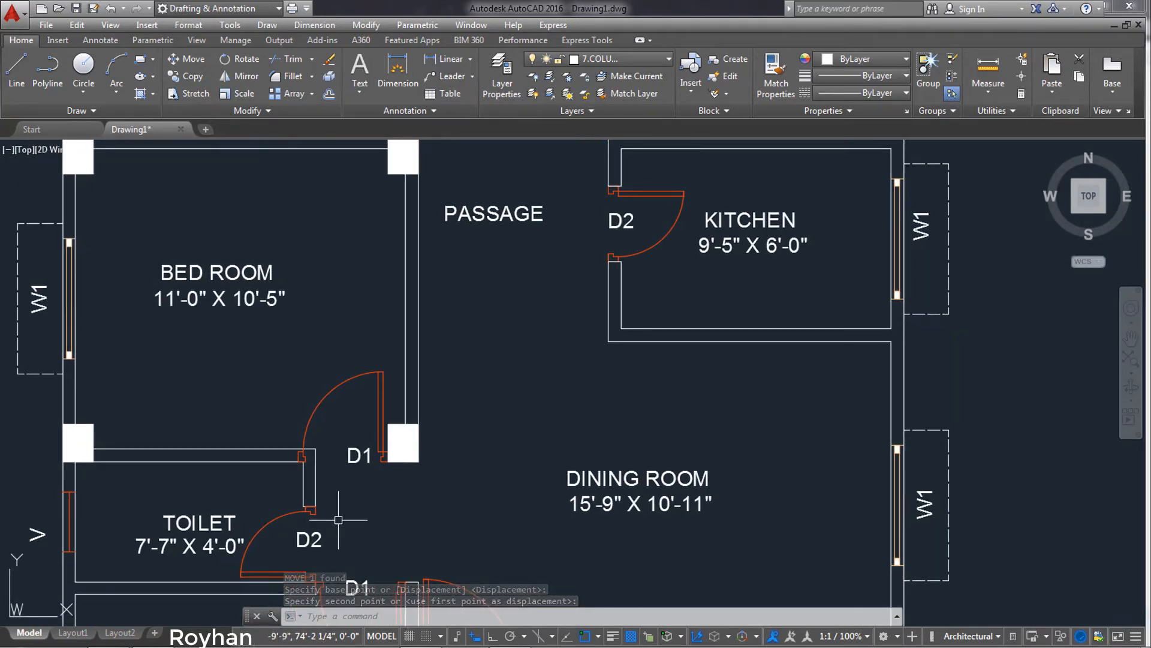
{"action": "middle_click_drag", "start_coordinate": [337, 495], "coordinate": [333, 437]}
{"action": "scroll", "coordinate": [333, 437], "scroll_direction": "up", "scroll_amount": 4}
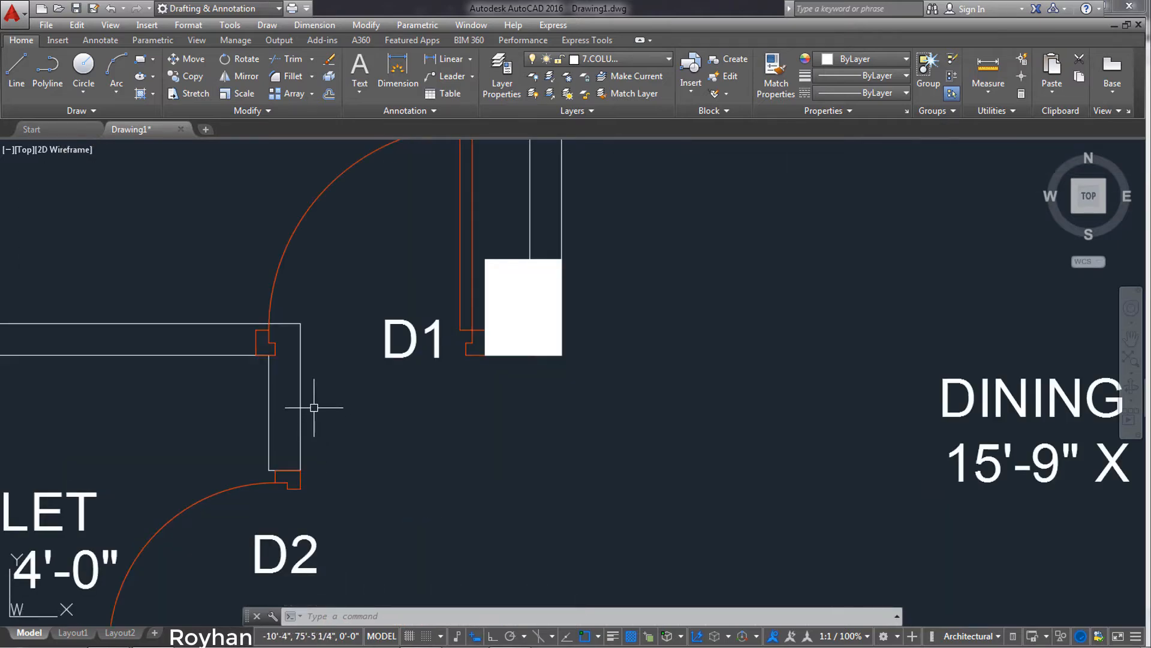
{"action": "left_click", "coordinate": [341, 417]}
{"action": "left_click", "coordinate": [236, 408]}
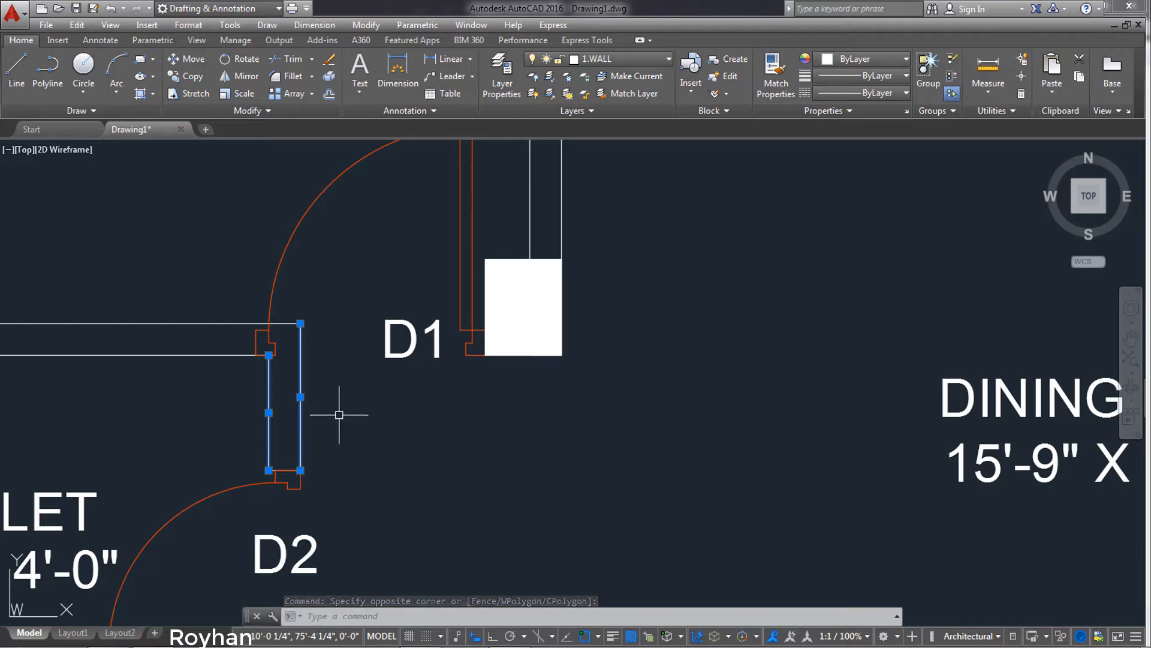
{"action": "key", "text": "Return"}
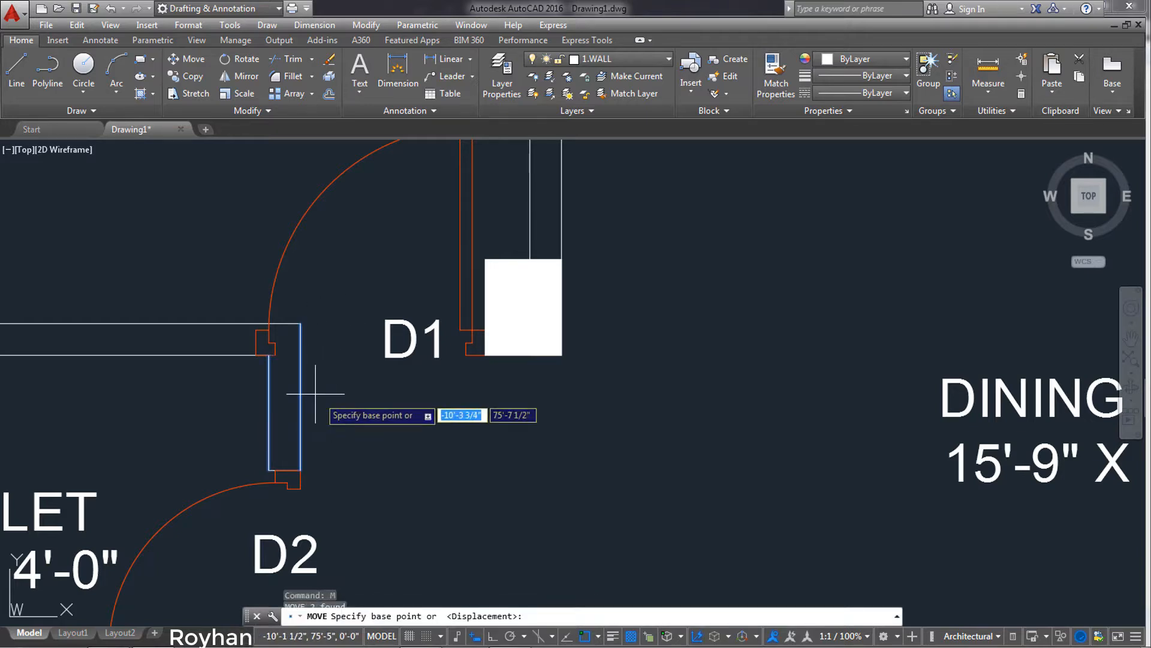
{"action": "left_click", "coordinate": [300, 323]}
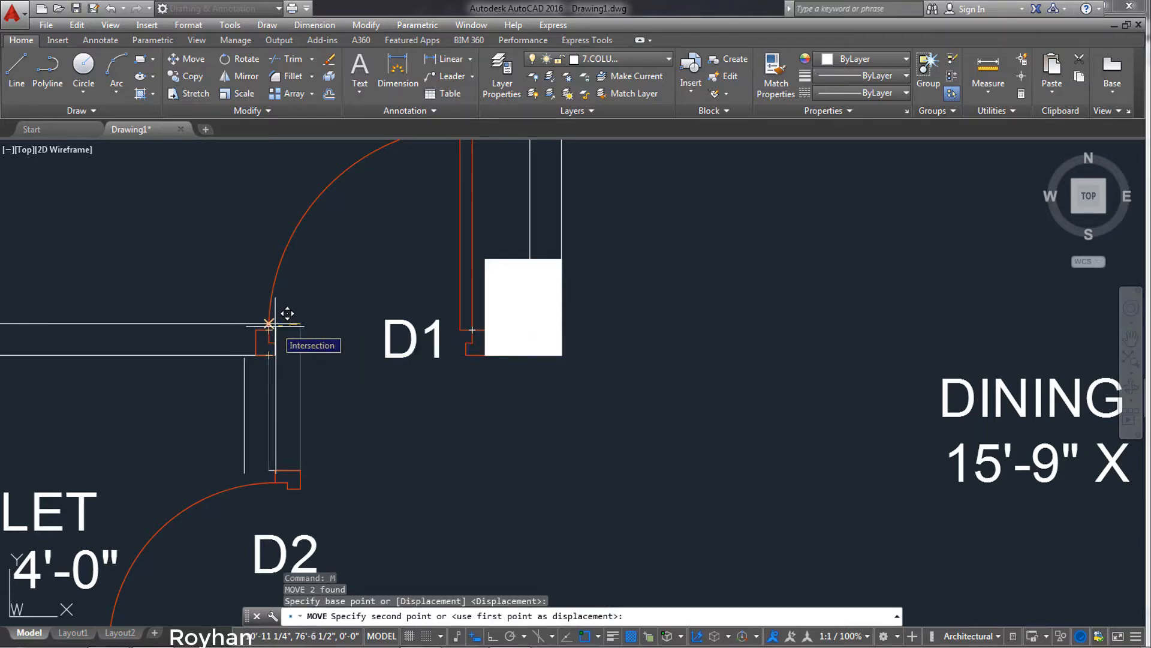
{"action": "left_click", "coordinate": [275, 326]}
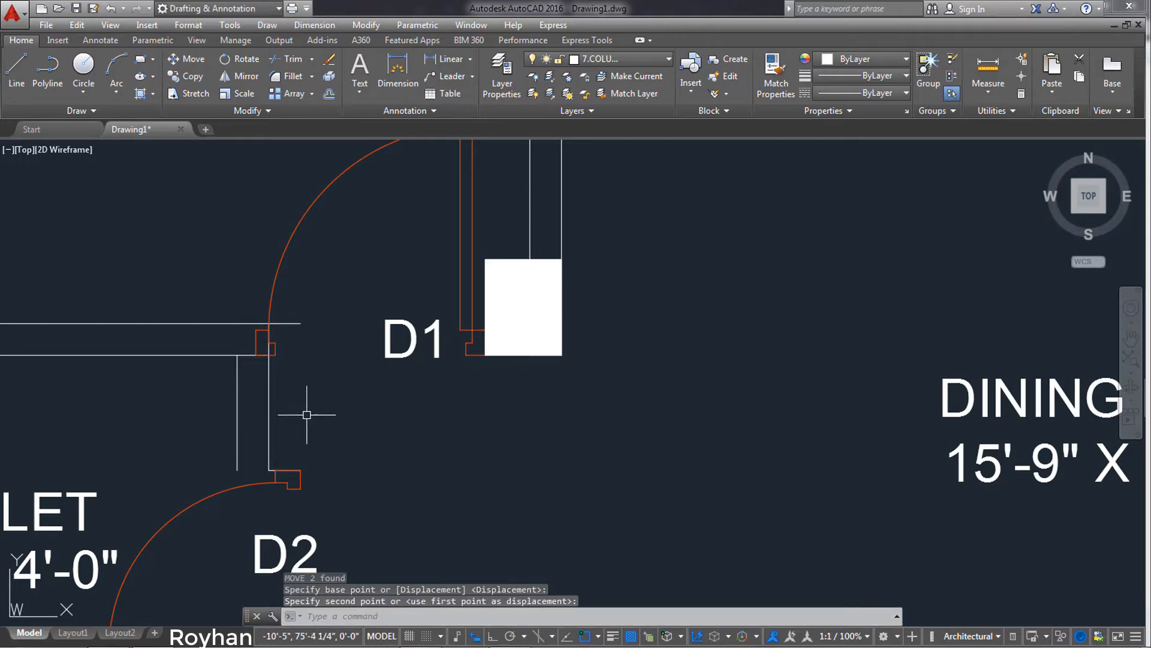
Move the 7'-7" x 4'-0" toilet's D2 door left to the lower end of the shifted short wall
{"action": "scroll", "coordinate": [315, 490], "scroll_direction": "down", "scroll_amount": 2}
{"action": "middle_click_drag", "start_coordinate": [316, 488], "coordinate": [357, 404]}
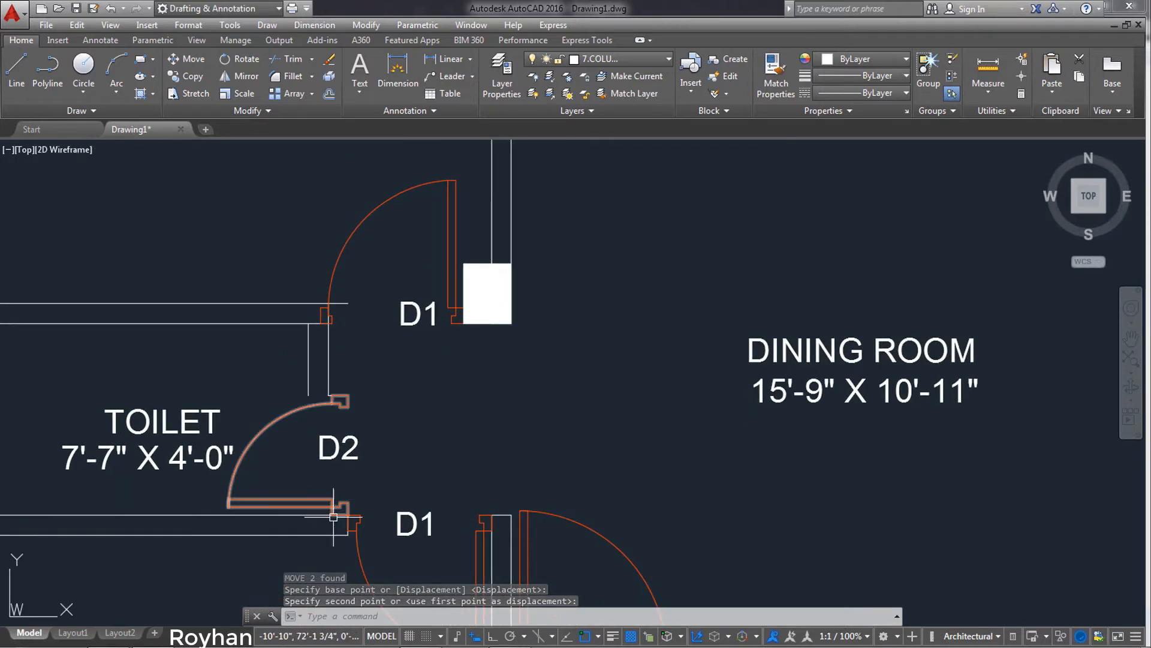
{"action": "left_click", "coordinate": [359, 506]}
{"action": "left_click", "coordinate": [318, 483]}
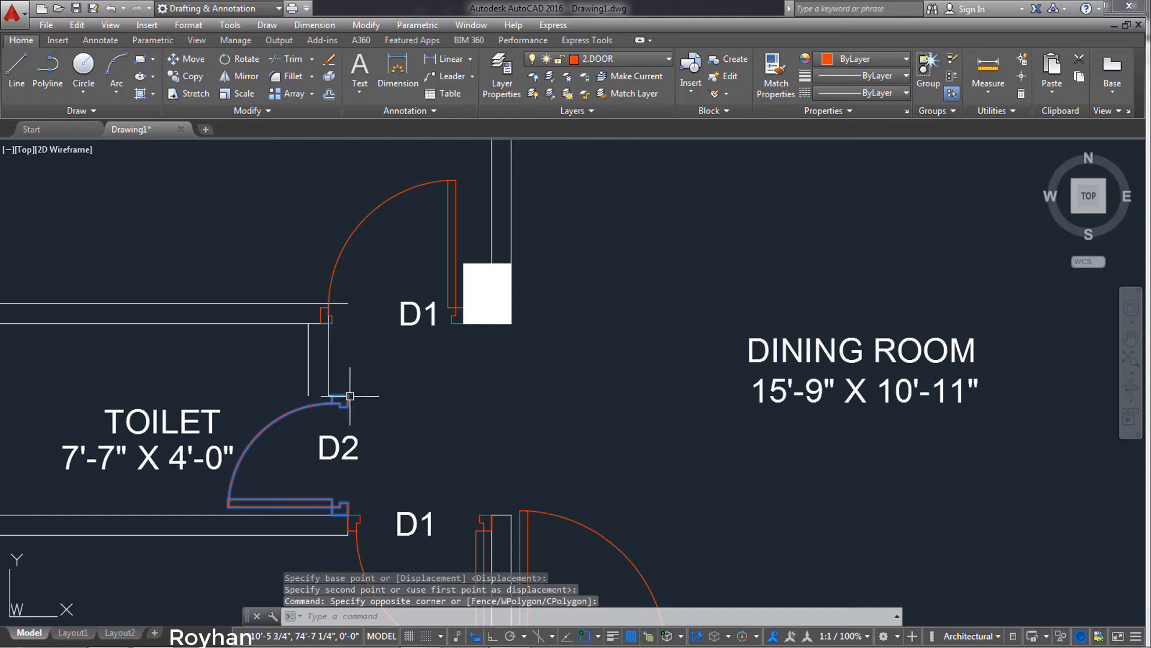
{"action": "key", "text": "Return"}
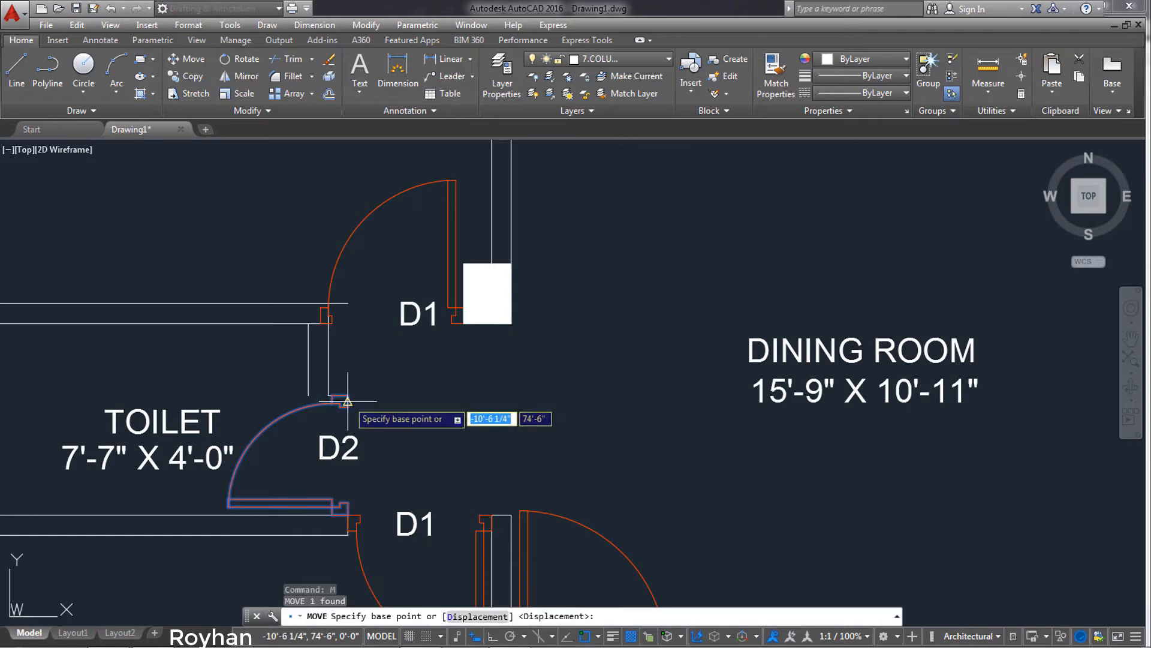
{"action": "left_click", "coordinate": [346, 398]}
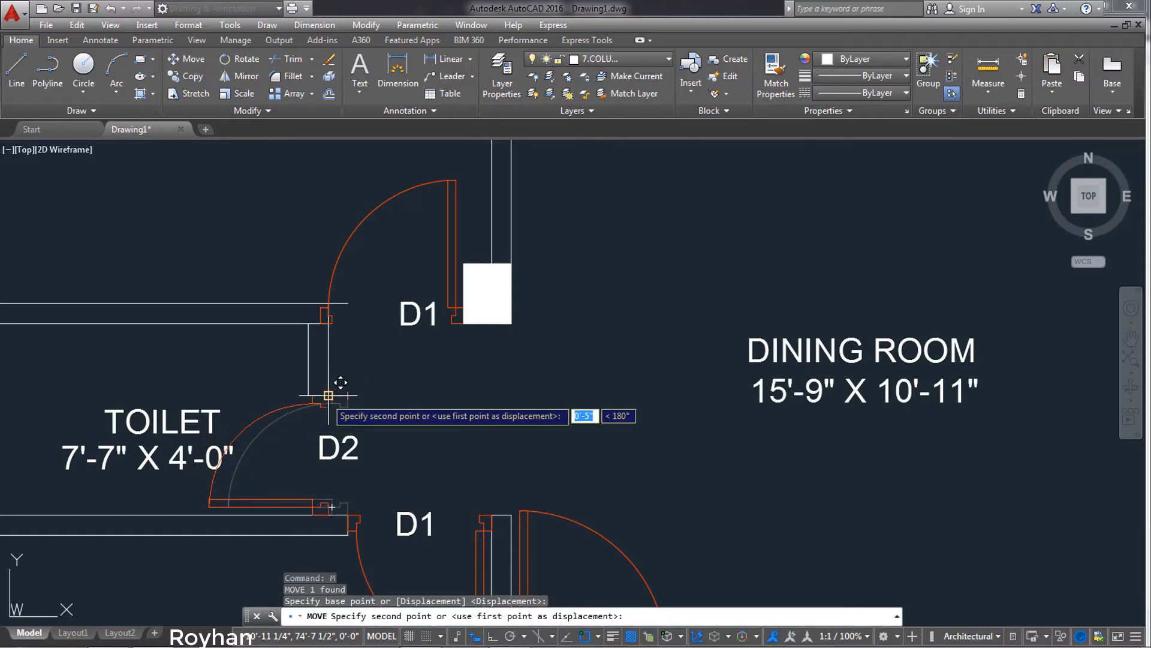
{"action": "left_click", "coordinate": [327, 396]}
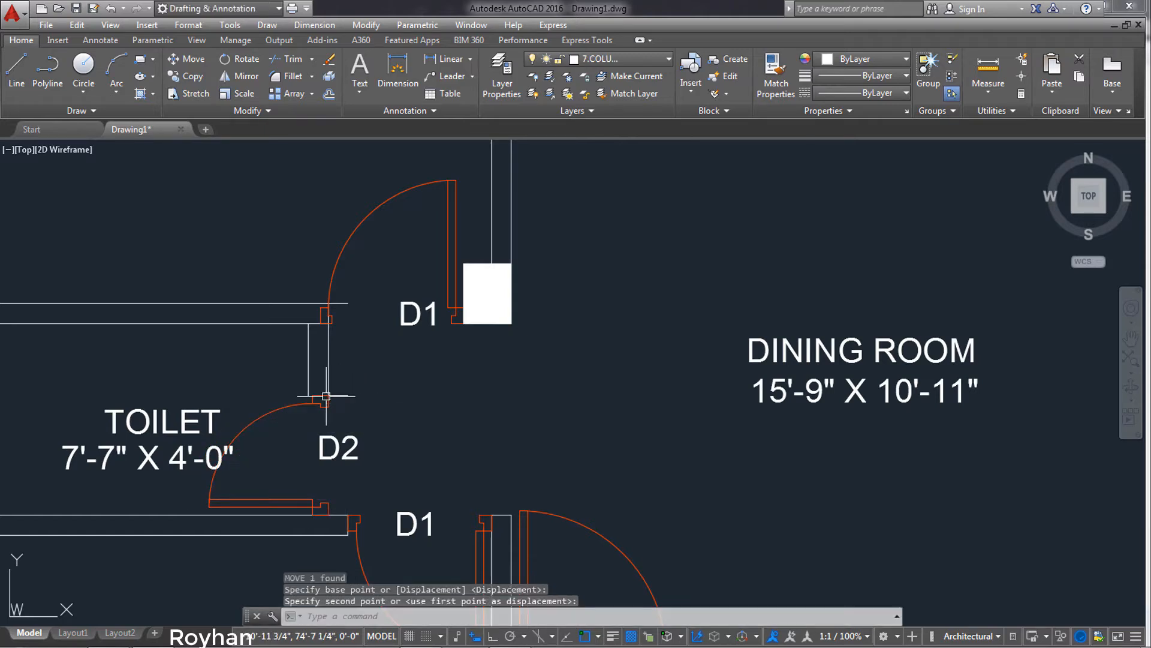
Delete the leftover end line at the toilet short wall's old position above the D2 door
{"action": "left_click", "coordinate": [357, 408]}
{"action": "left_click", "coordinate": [328, 387]}
{"action": "key", "text": "Delete"}
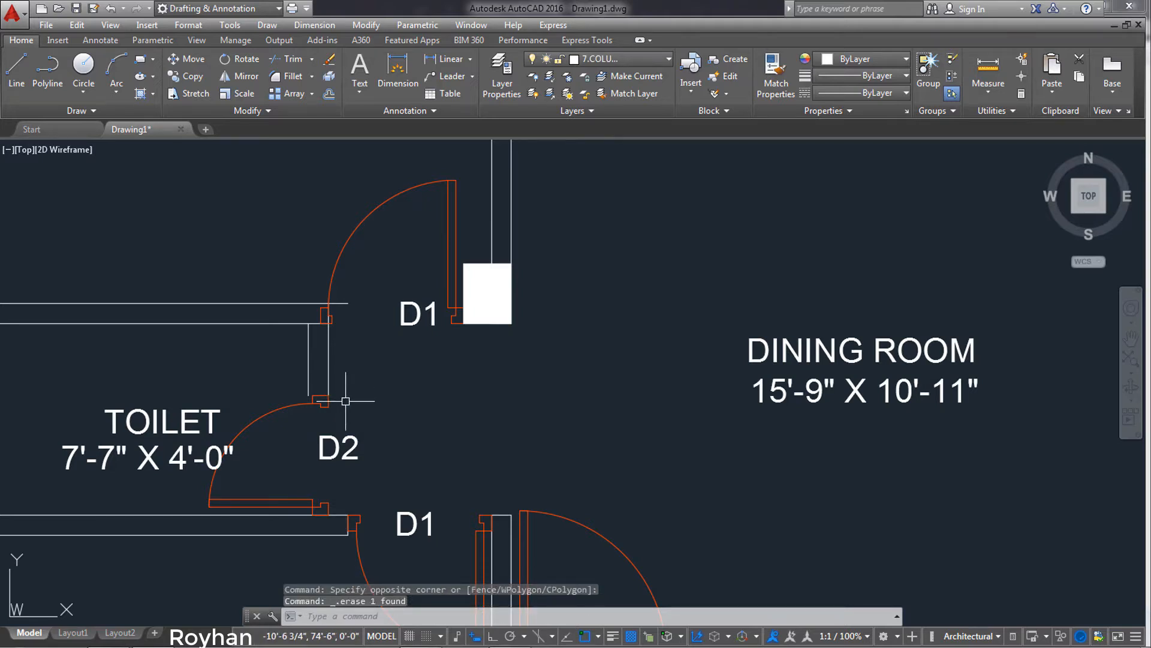
Draw a line across the lower end of the shifted toilet wall to close it above the D2 door frame
{"action": "left_click", "coordinate": [16, 72]}
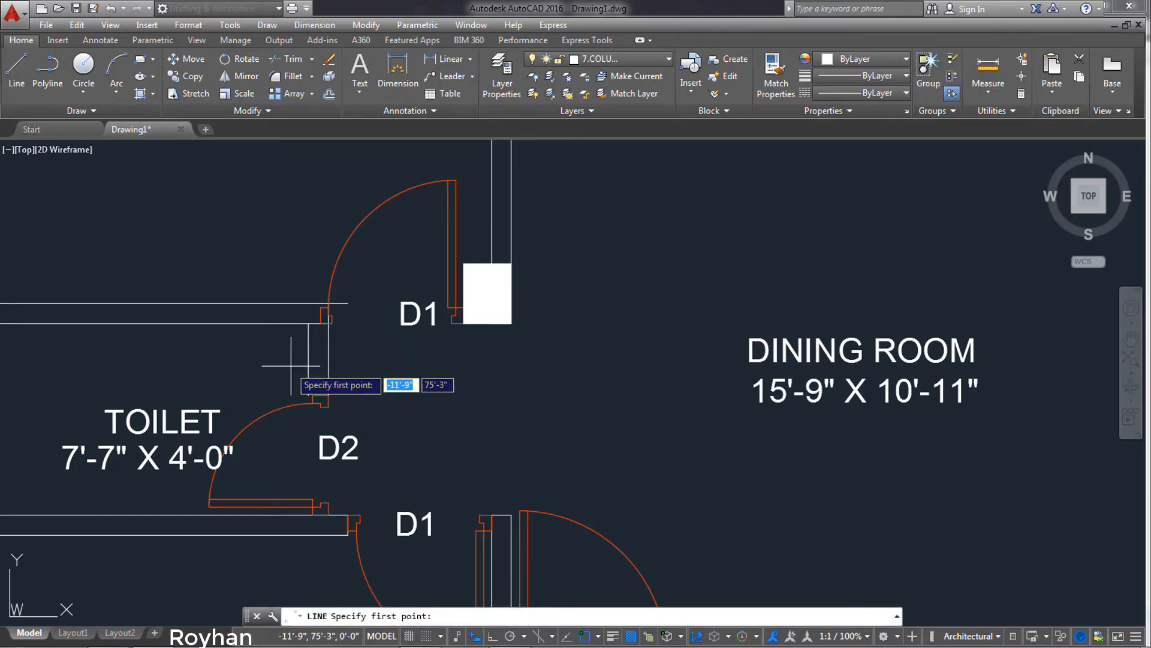
{"action": "scroll", "coordinate": [312, 384], "scroll_direction": "up", "scroll_amount": 2}
{"action": "scroll", "coordinate": [363, 422], "scroll_direction": "up", "scroll_amount": 2}
{"action": "left_click", "coordinate": [332, 398]}
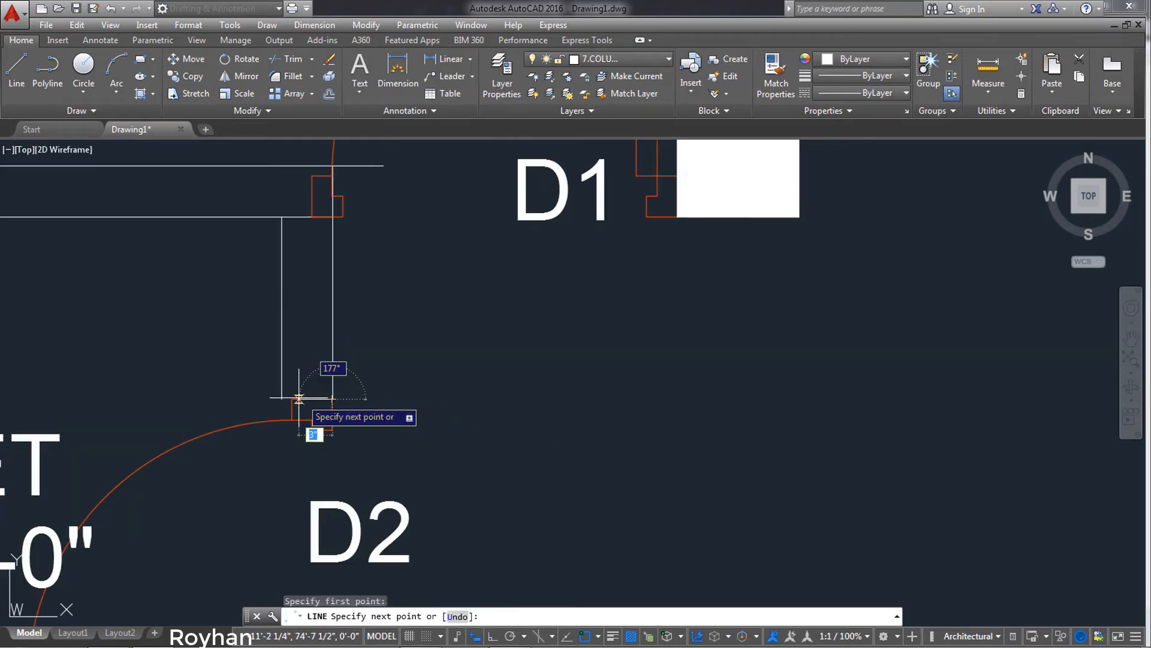
{"action": "left_click", "coordinate": [282, 398]}
{"action": "key", "text": "Return"}
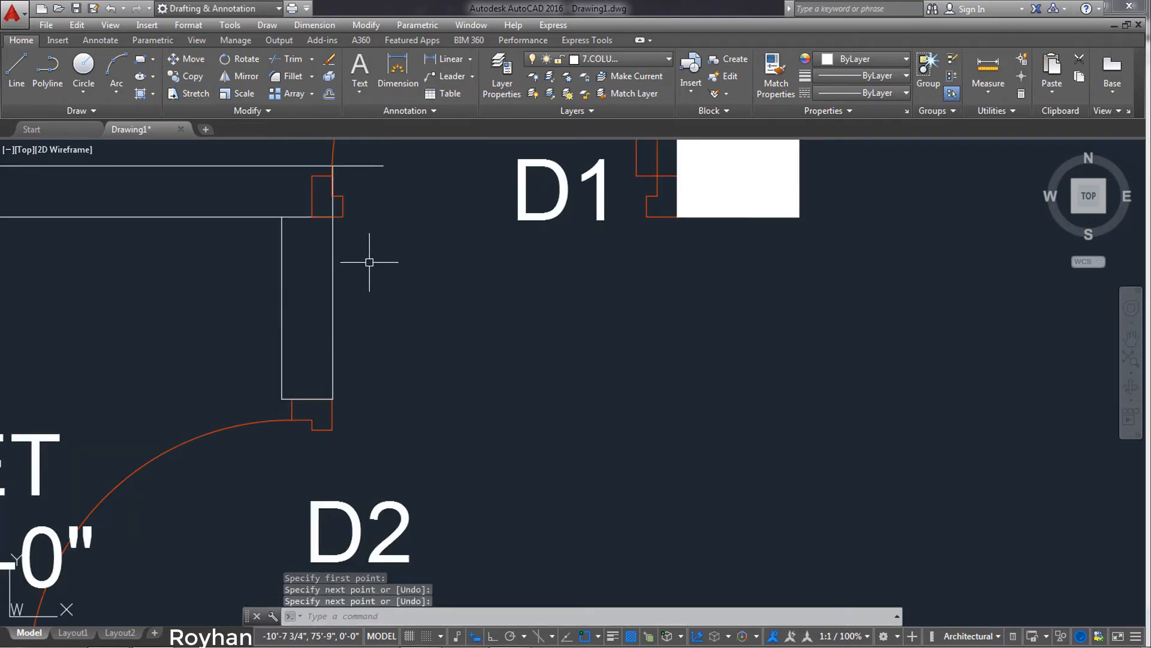
Trim the toilet's upper wall line where it overhangs past the D1 door frame into the opening
{"action": "middle_click_drag", "start_coordinate": [373, 270], "coordinate": [367, 368]}
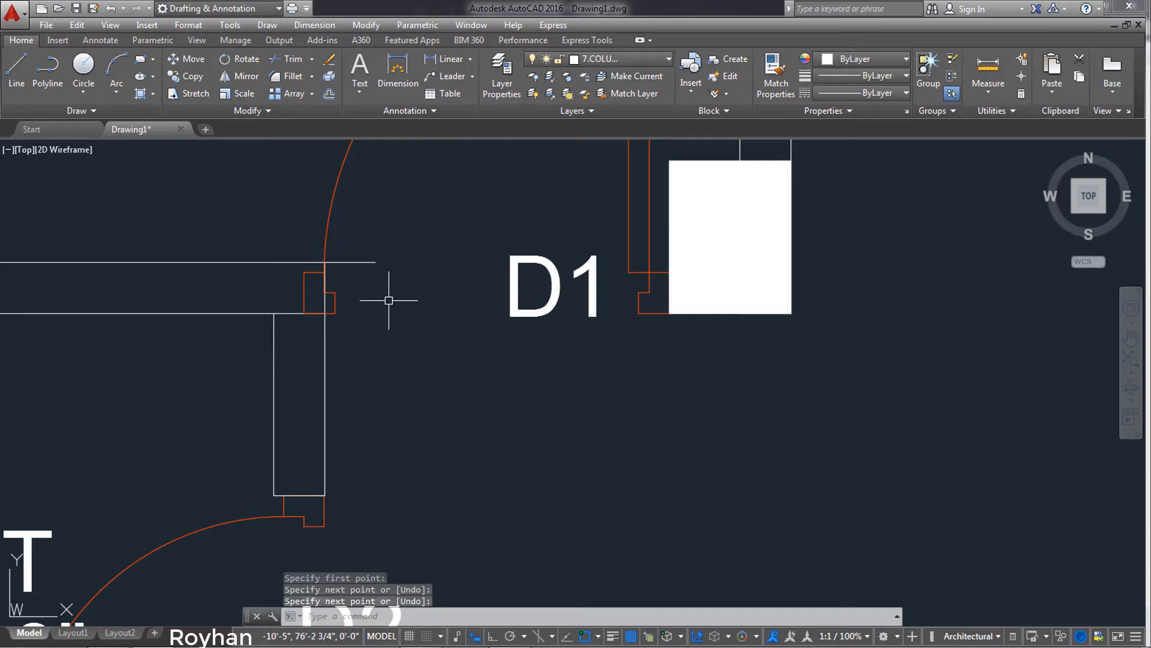
{"action": "type", "text": "tr"}
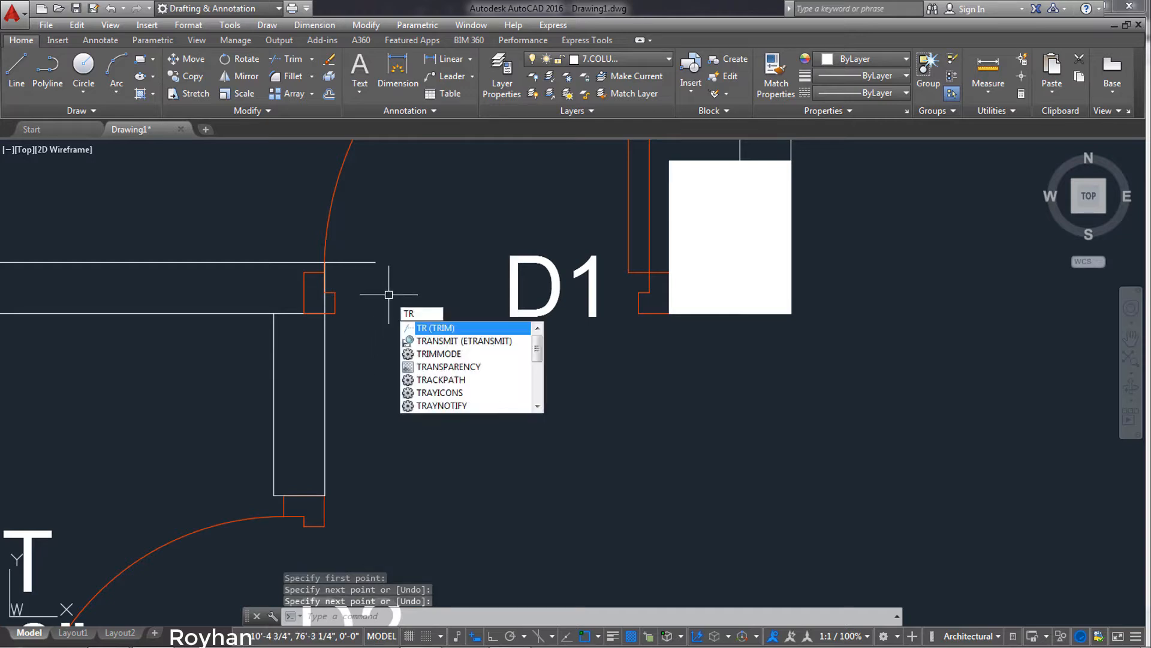
{"action": "key", "text": "Return"}
{"action": "key", "text": "Return"}
{"action": "left_click", "coordinate": [360, 251]}
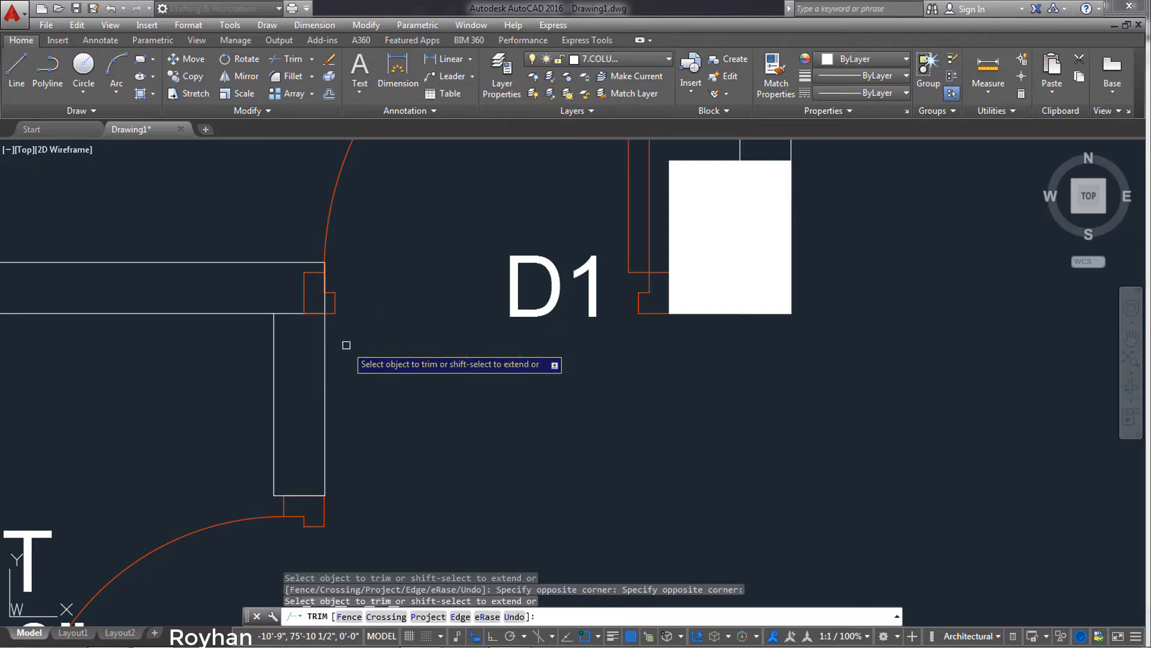
{"action": "key", "text": "Escape"}
Delete both vertical lines of the 7'-7" x 4'-0" toilet's short wall between the D1 and D2 doors
{"action": "left_click", "coordinate": [375, 379]}
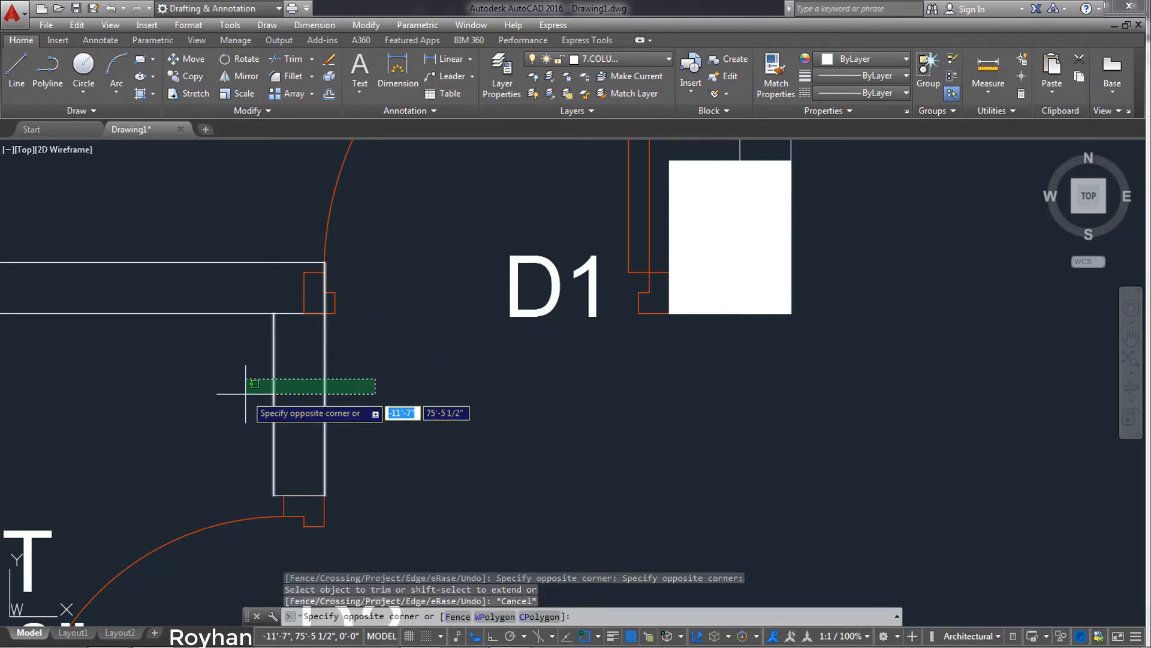
{"action": "left_click", "coordinate": [243, 395]}
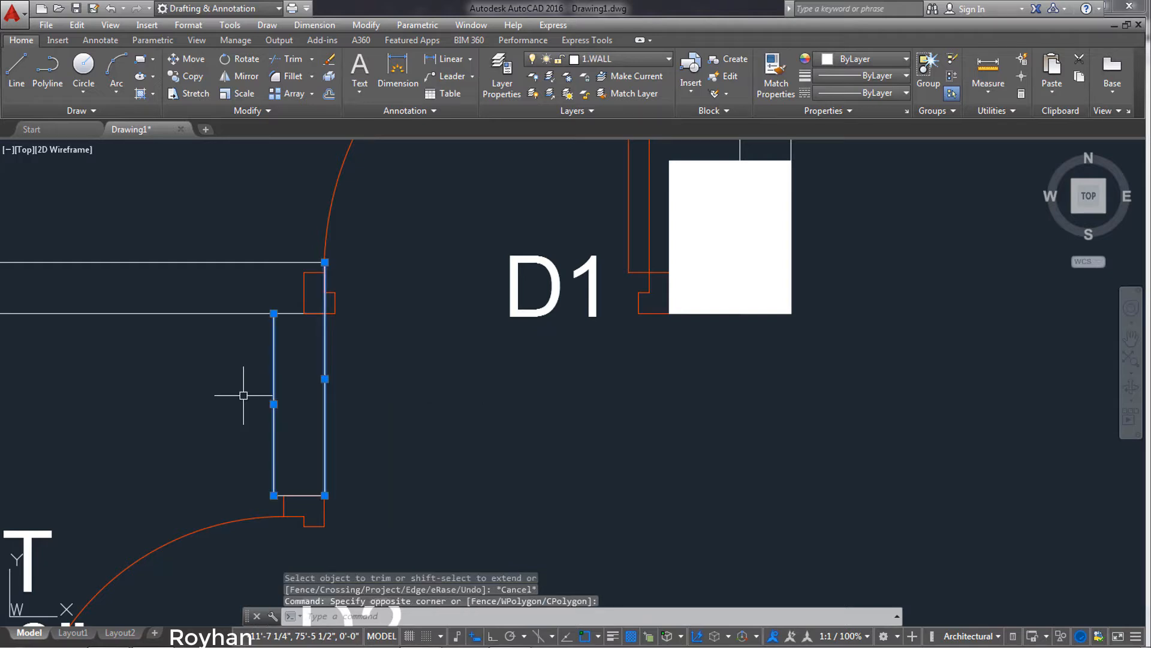
{"action": "key", "text": "Delete"}
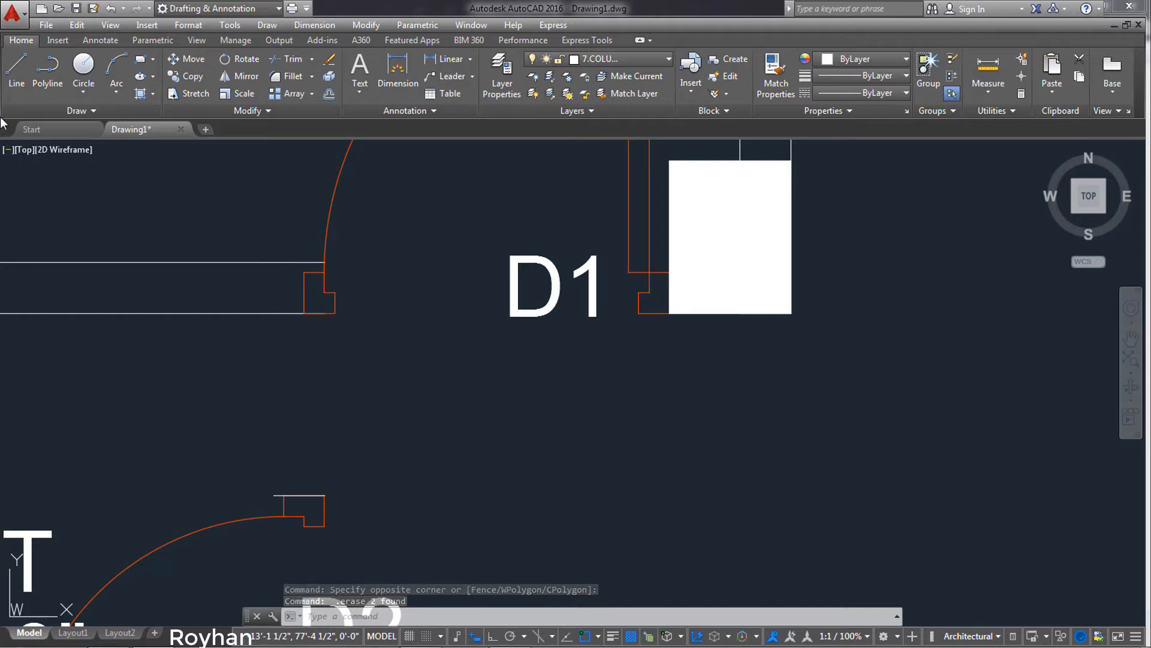
Draw an end line across the toilet's upper wall at the D1 frame's left edge and trim the wall line beyond it
{"action": "left_click", "coordinate": [16, 69]}
{"action": "left_click", "coordinate": [304, 313]}
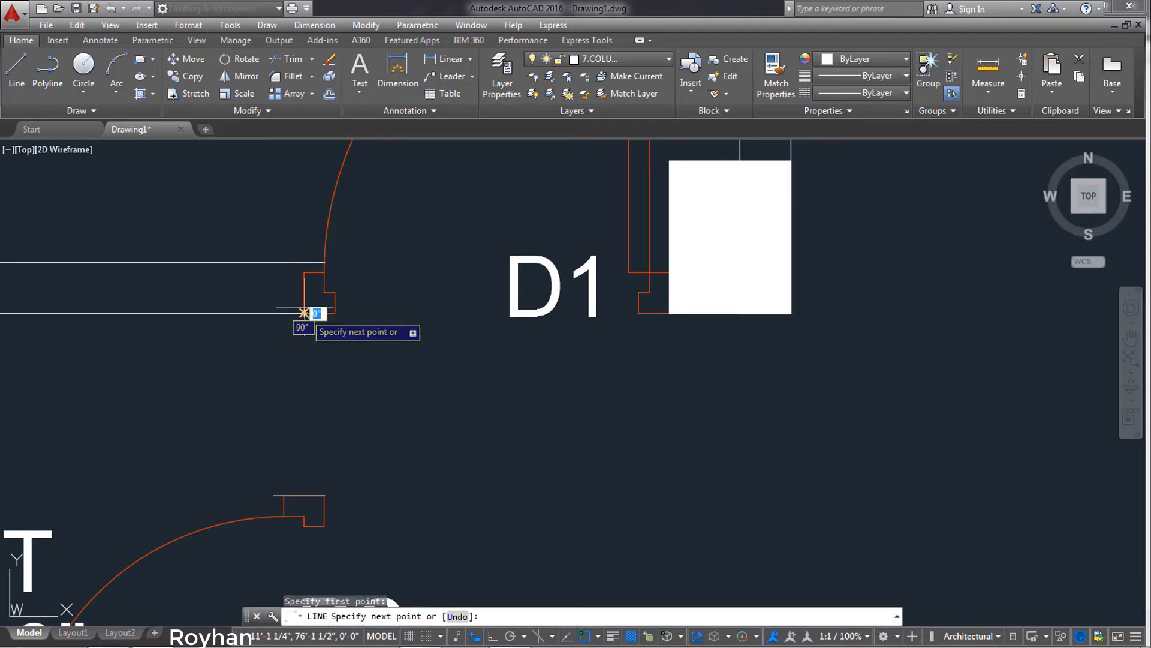
{"action": "left_click", "coordinate": [304, 262]}
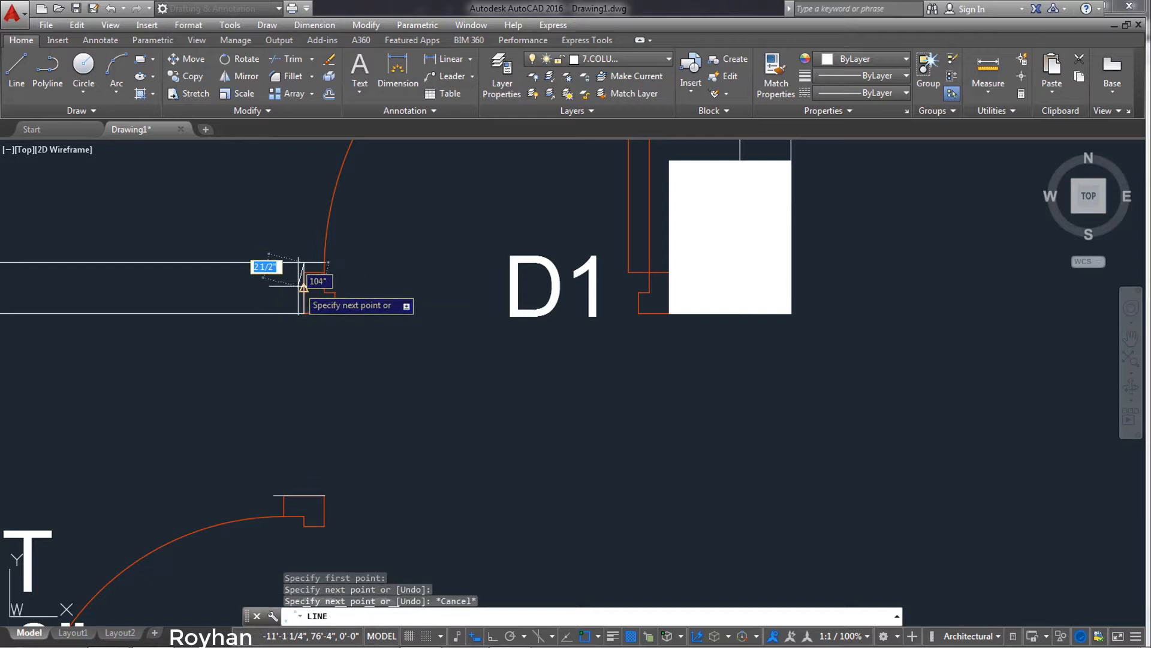
{"action": "key", "text": "Escape"}
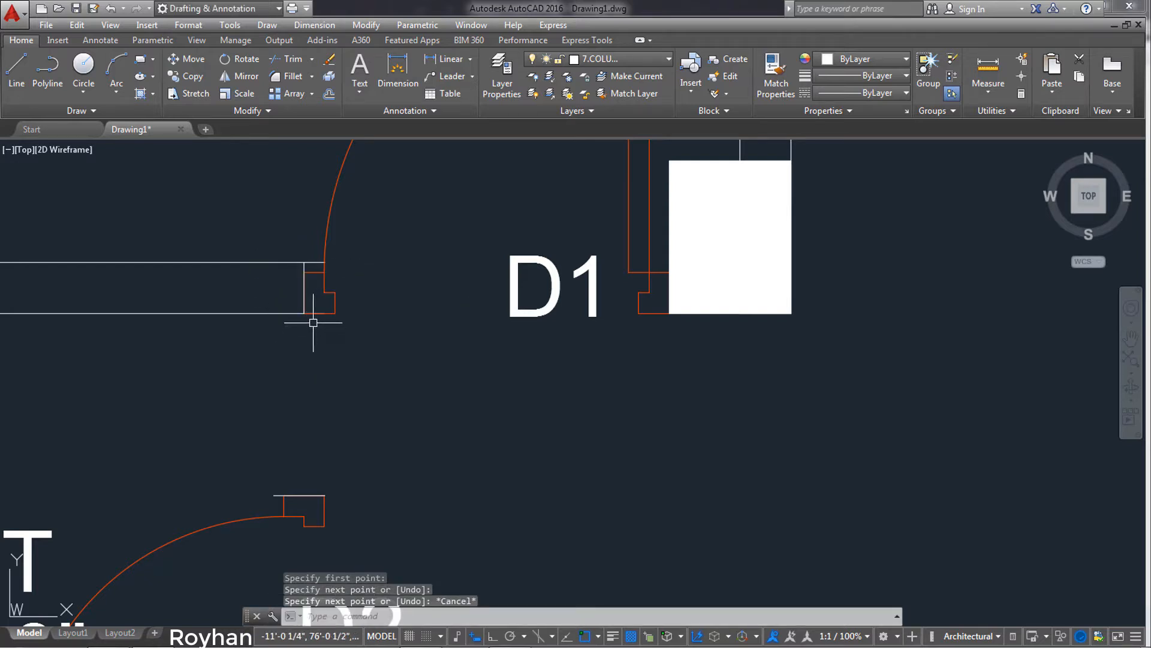
{"action": "key", "text": "Return"}
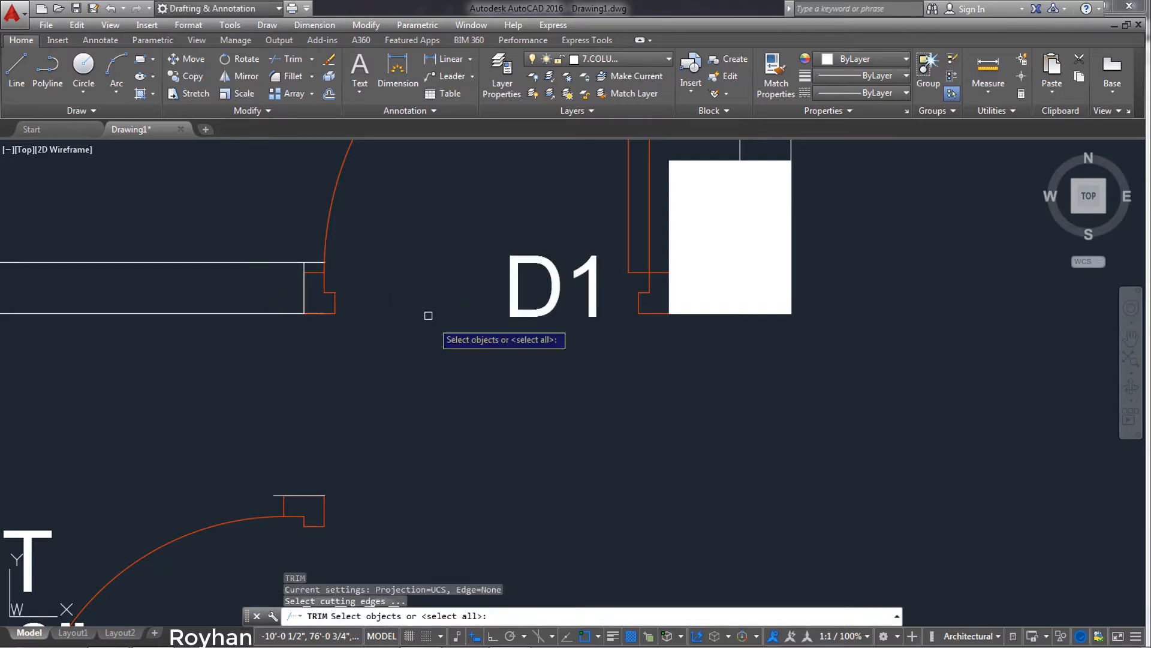
{"action": "key", "text": "Return"}
{"action": "left_click", "coordinate": [316, 265]}
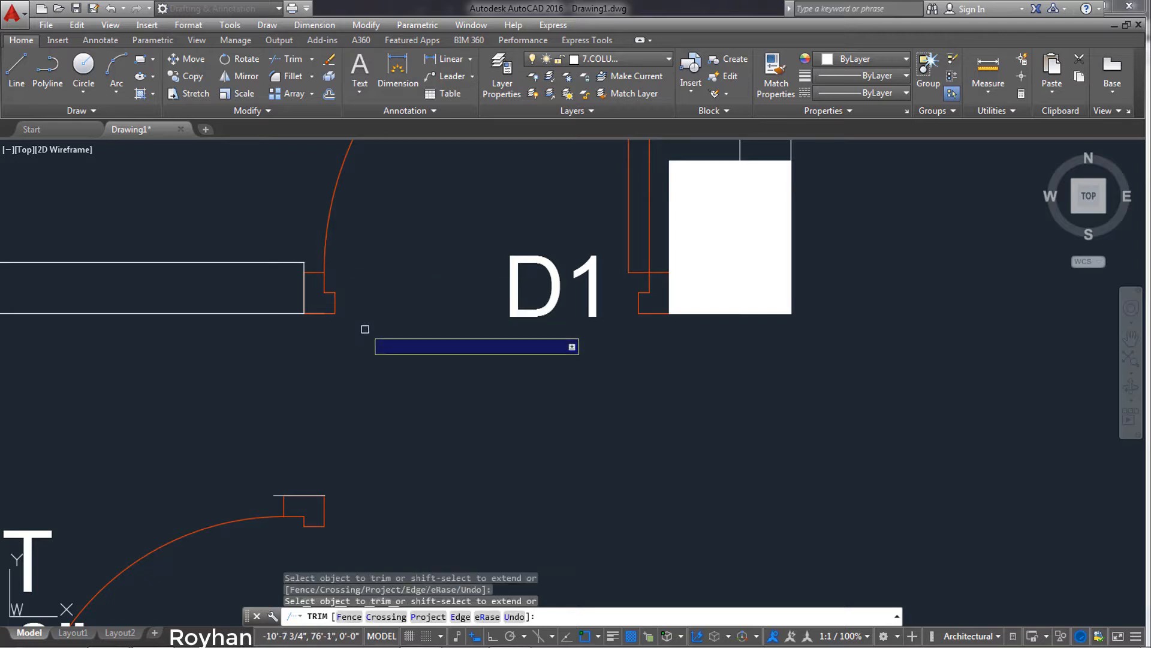
{"action": "key", "text": "Return"}
Draw a vertical wall line with Ortho on from the D1 frame's lower-right corner down to the top level of the D2 frame
{"action": "left_click", "coordinate": [16, 75]}
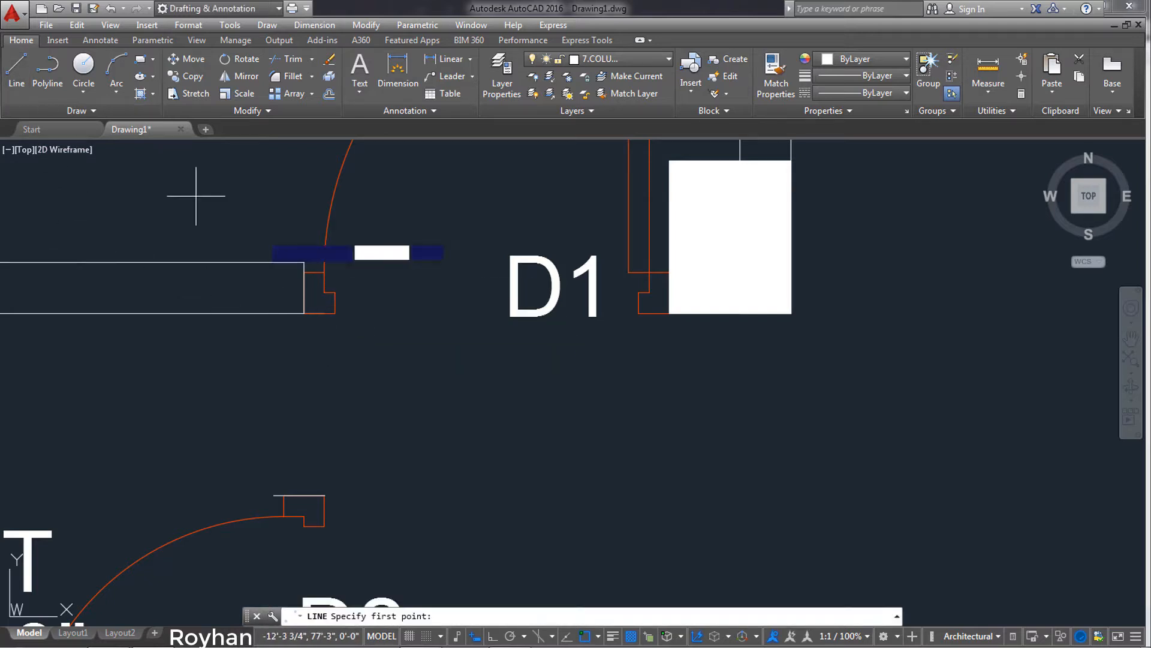
{"action": "left_click", "coordinate": [334, 313]}
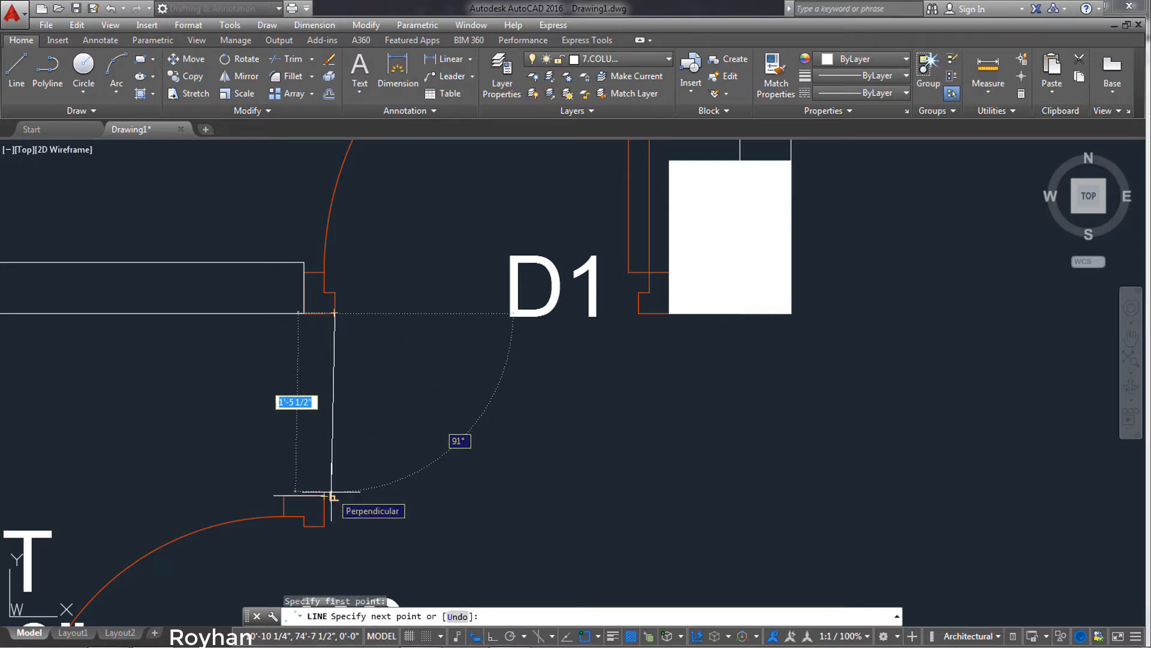
{"action": "key", "text": "F8"}
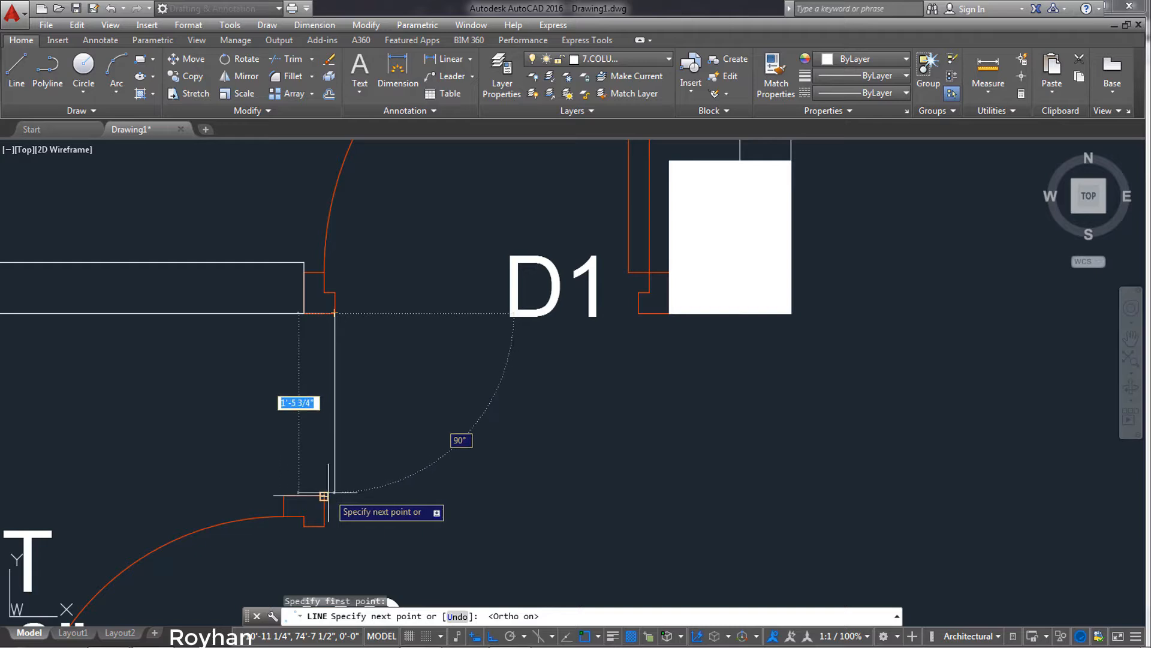
{"action": "left_click", "coordinate": [334, 495]}
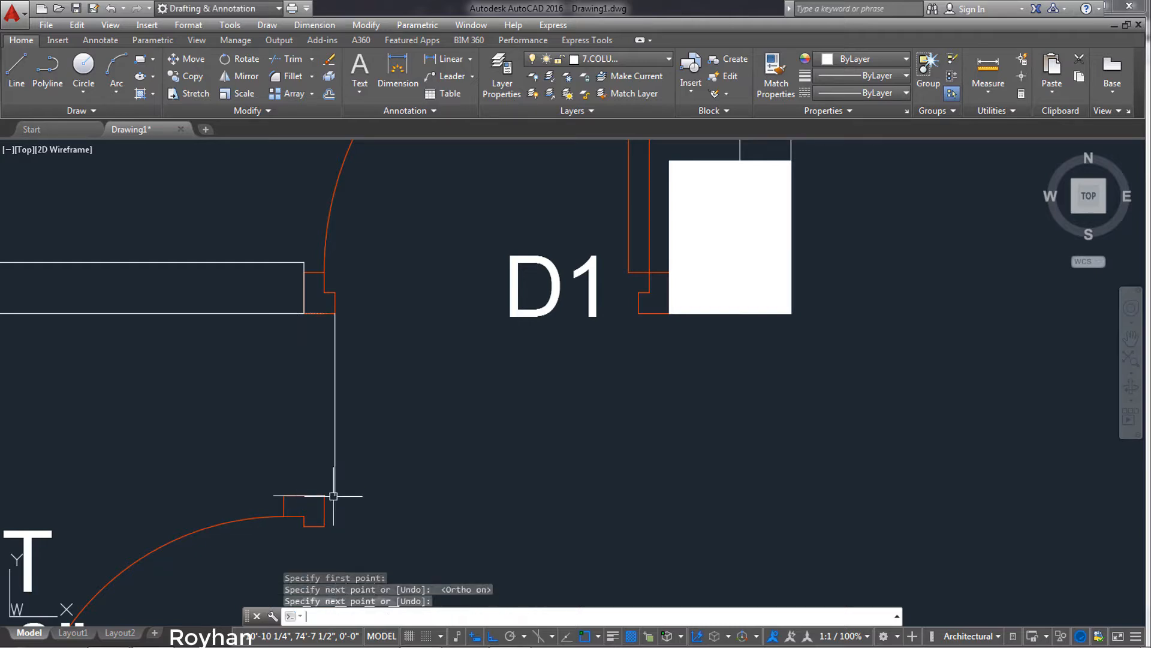
{"action": "key", "text": "Return"}
Offset the new vertical wall line 5 inches to the left to form the short wall's inner face
{"action": "key", "text": "Return"}
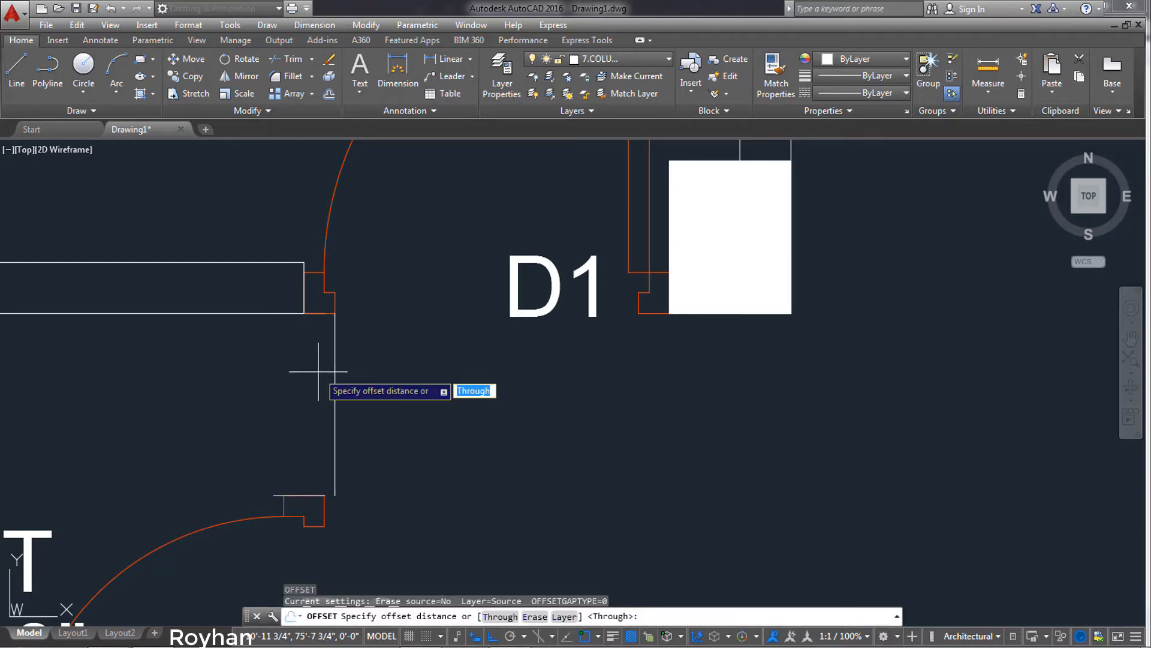
{"action": "type", "text": "5"}
{"action": "key", "text": "Return"}
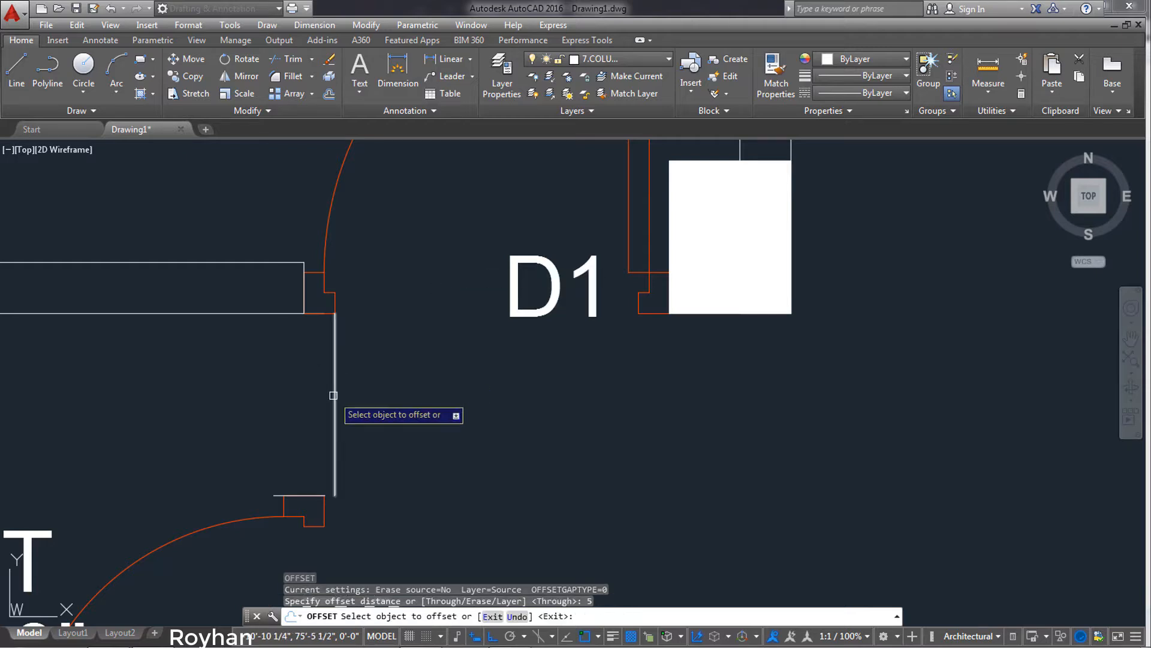
{"action": "left_click", "coordinate": [334, 396]}
{"action": "left_click", "coordinate": [327, 395]}
{"action": "key", "text": "Return"}
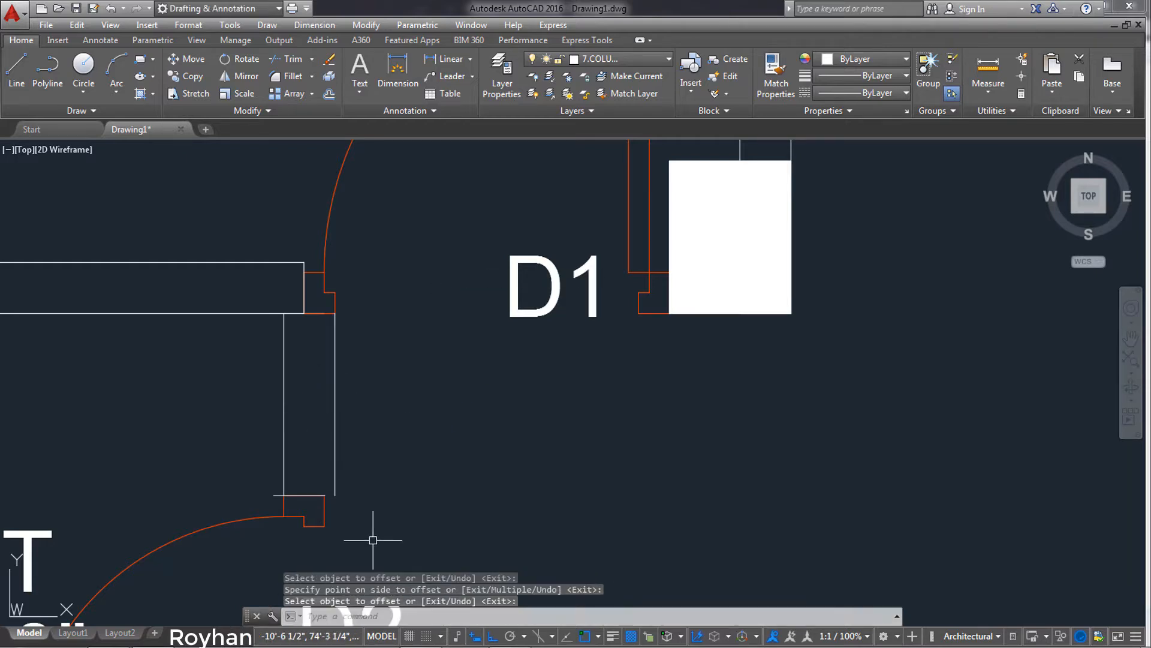
Delete the old end line above the D2 frame and draw a new one across the short wall's lower end
{"action": "middle_click_drag", "start_coordinate": [330, 496], "coordinate": [376, 418]}
{"action": "left_click", "coordinate": [277, 467]}
{"action": "key", "text": "Delete"}
{"action": "scroll", "coordinate": [372, 521], "scroll_direction": "down", "scroll_amount": 2}
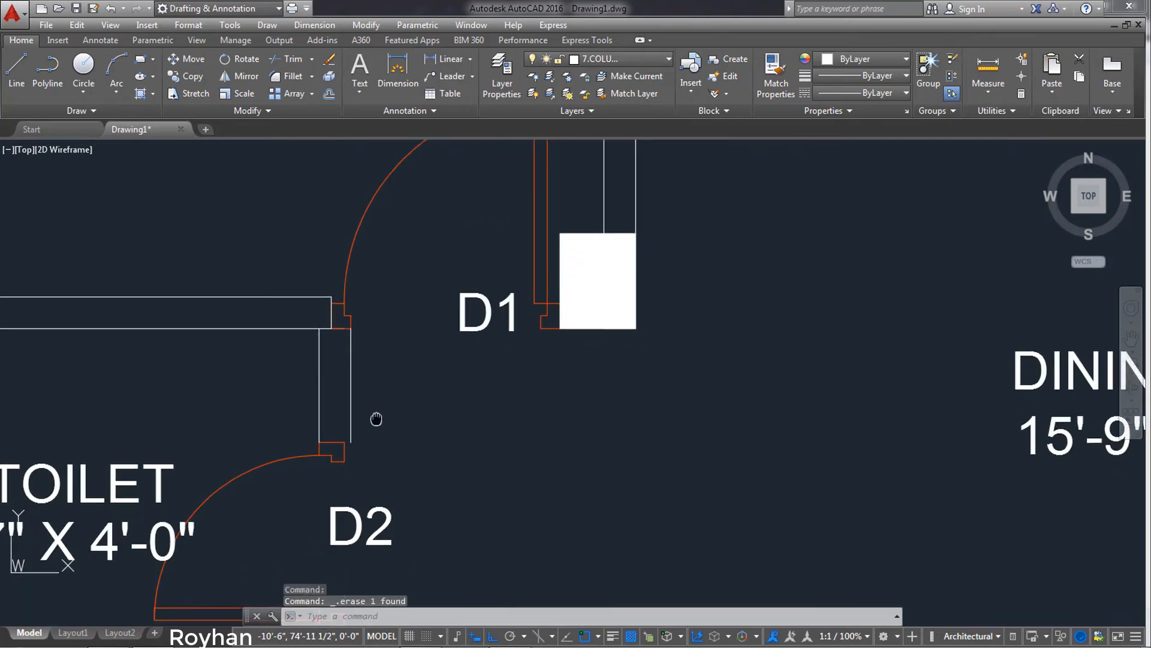
{"action": "scroll", "coordinate": [342, 444], "scroll_direction": "up", "scroll_amount": 2}
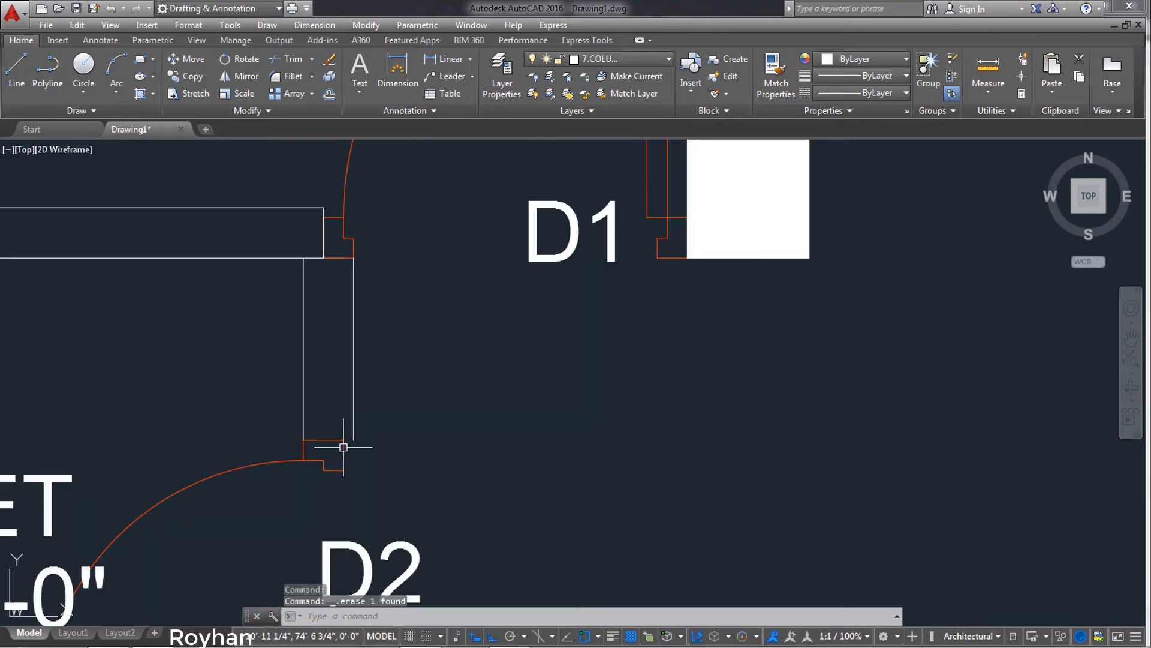
{"action": "left_click", "coordinate": [16, 71]}
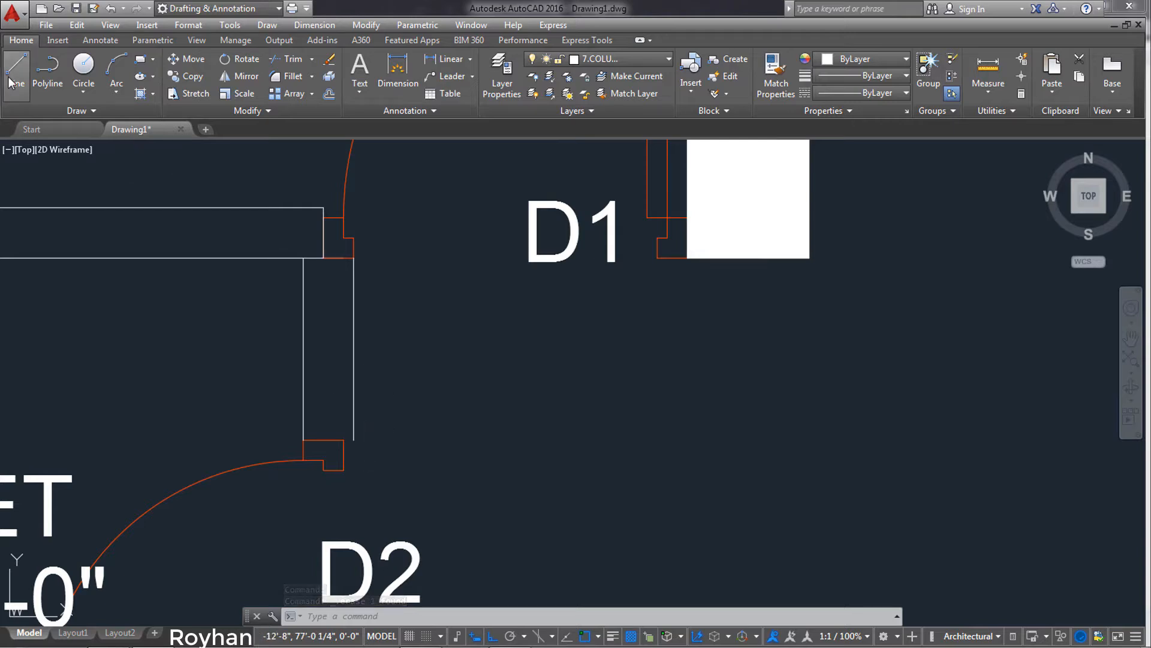
{"action": "left_click", "coordinate": [354, 440]}
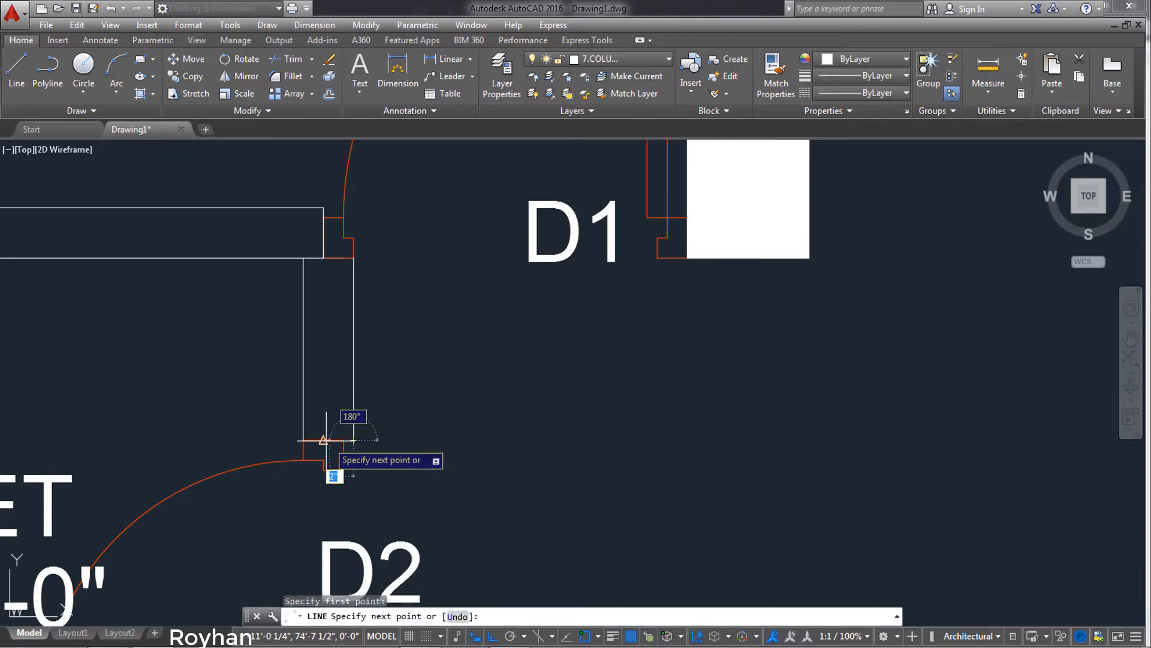
{"action": "left_click", "coordinate": [303, 440]}
{"action": "key", "text": "Return"}
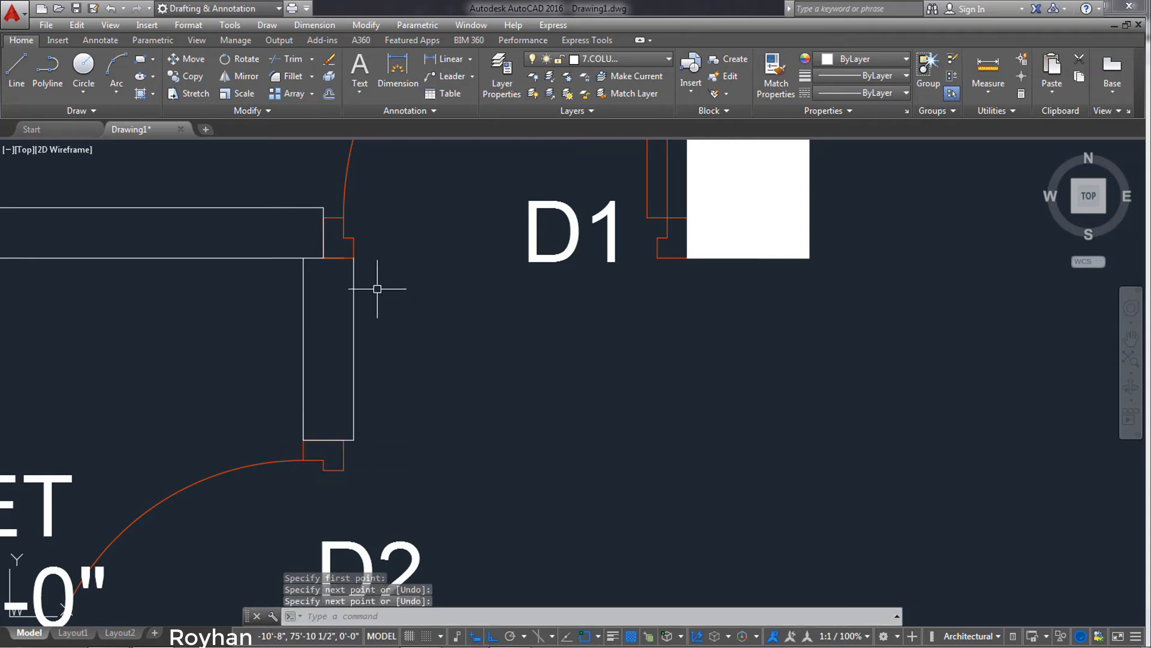
Move the short wall's three lines left so its outer face aligns with the upper wall's end line at D1
{"action": "left_click", "coordinate": [410, 338]}
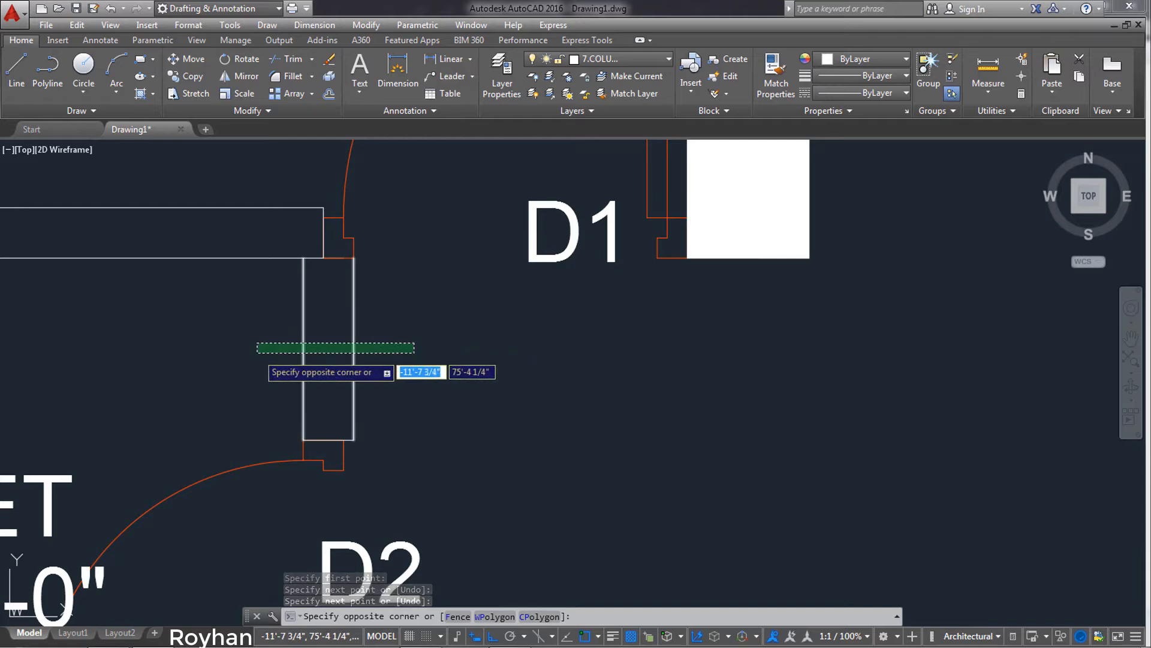
{"action": "left_click", "coordinate": [257, 353]}
{"action": "left_click", "coordinate": [271, 396]}
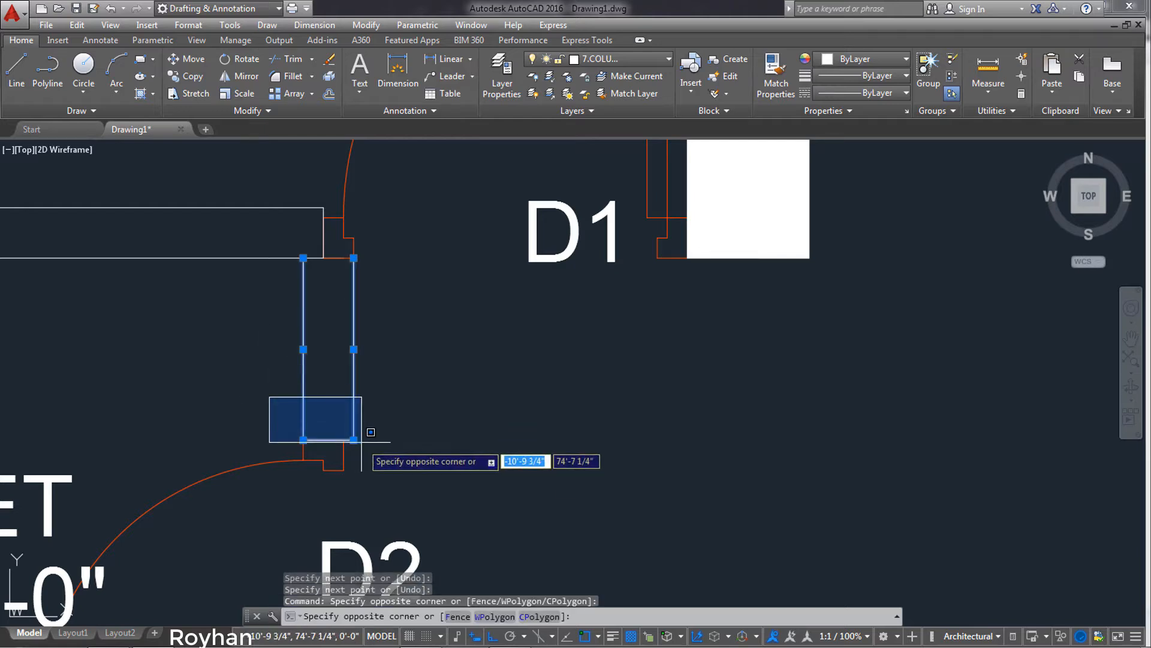
{"action": "left_click", "coordinate": [374, 445]}
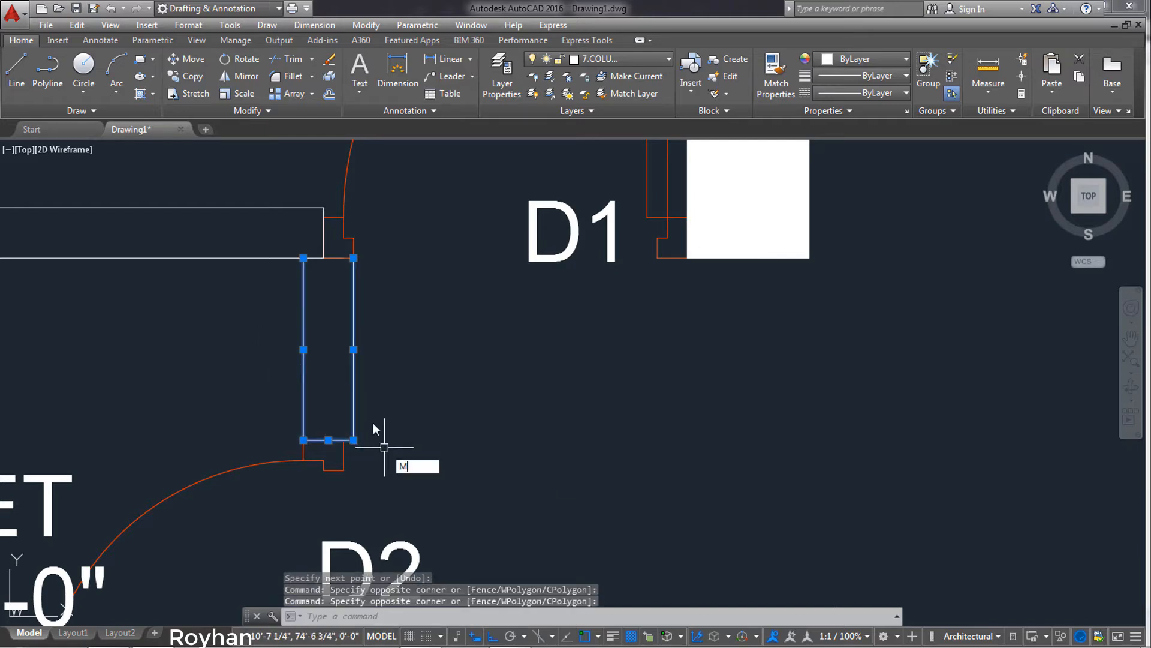
{"action": "type", "text": "M"}
{"action": "key", "text": "Return"}
{"action": "left_click", "coordinate": [351, 257]}
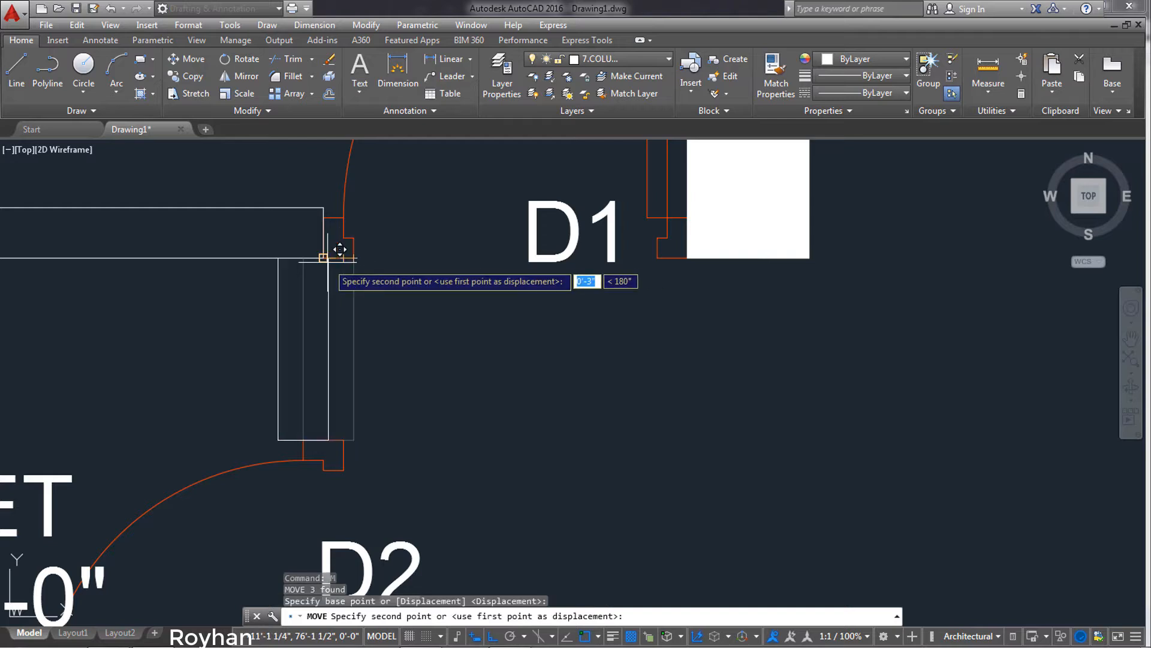
{"action": "left_click", "coordinate": [341, 246]}
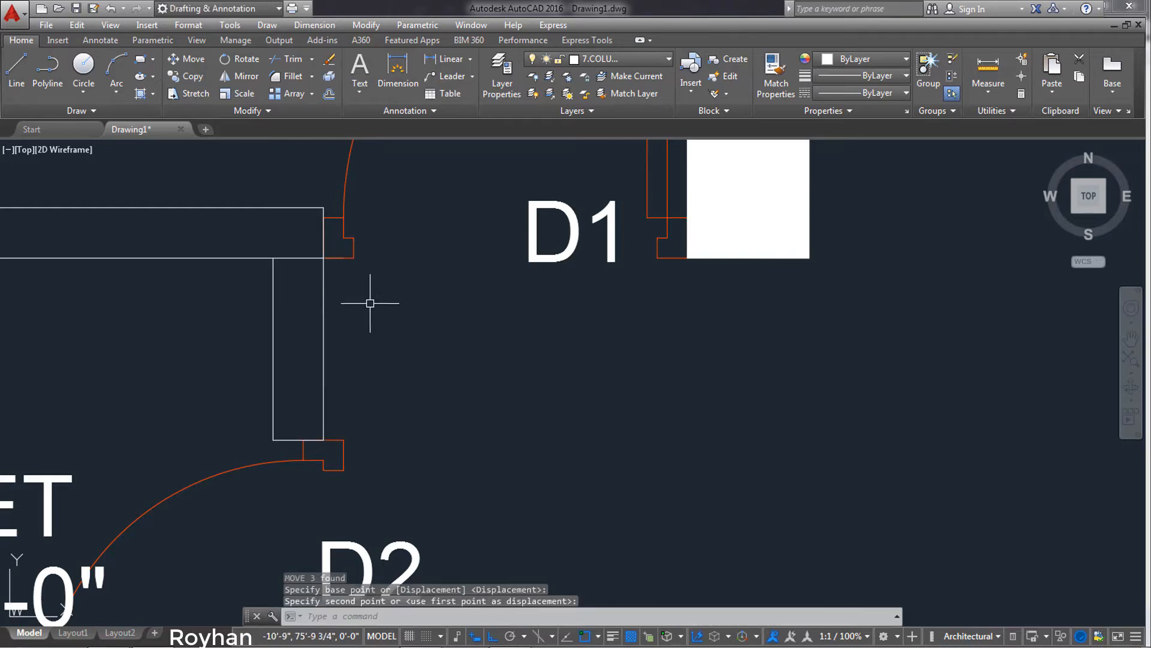
Move the toilet's D2 door left so its frame's outer corner meets the short wall's lower-right corner
{"action": "mouse_move", "coordinate": [365, 421]}
{"action": "middle_mouse_down"}
{"action": "mouse_move", "coordinate": [360, 329]}
{"action": "mouse_move", "coordinate": [372, 380]}
{"action": "mouse_move", "coordinate": [385, 329]}
{"action": "middle_mouse_up"}
{"action": "scroll", "coordinate": [378, 390], "scroll_direction": "down", "scroll_amount": 2}
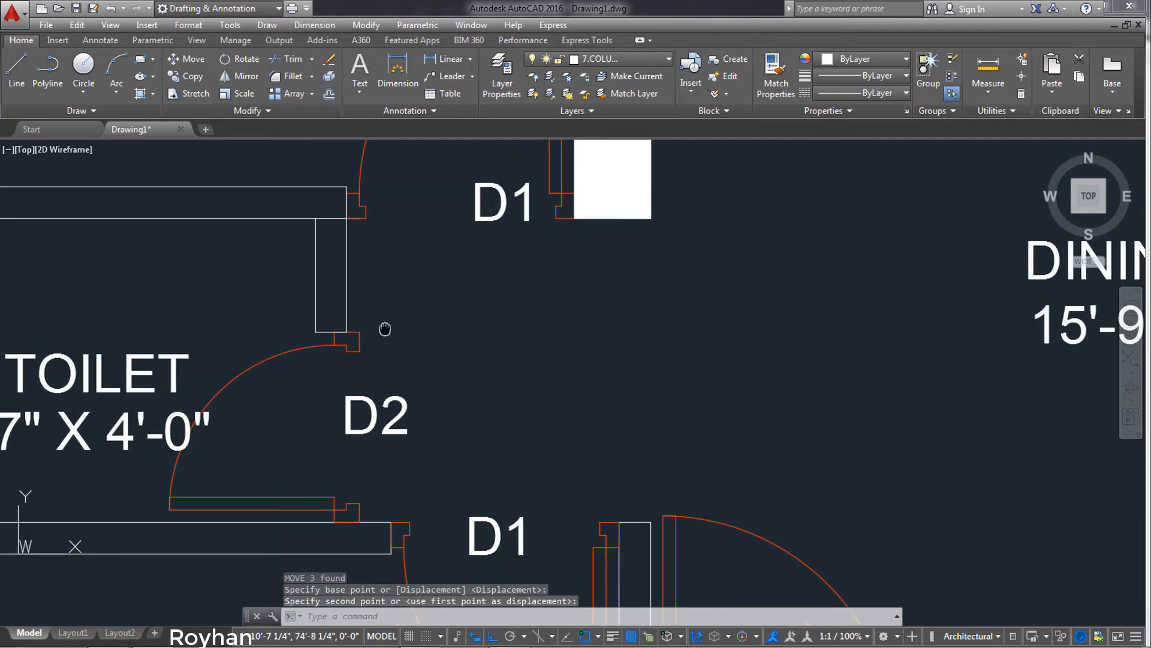
{"action": "left_click", "coordinate": [352, 356]}
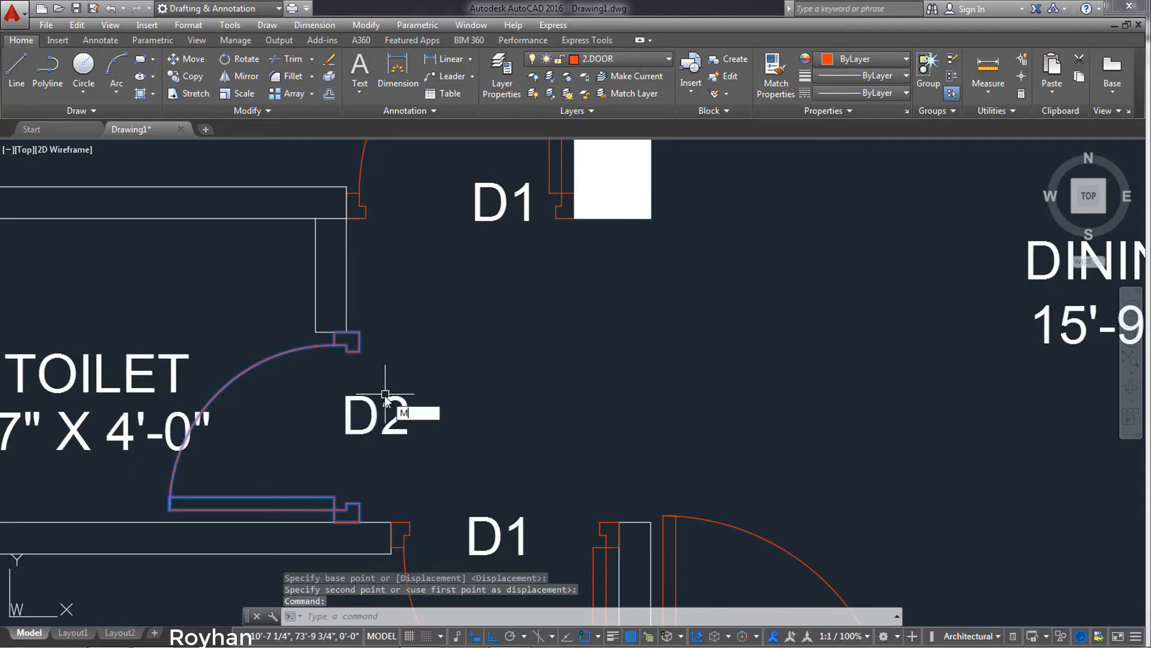
{"action": "type", "text": "M"}
{"action": "key", "text": "Return"}
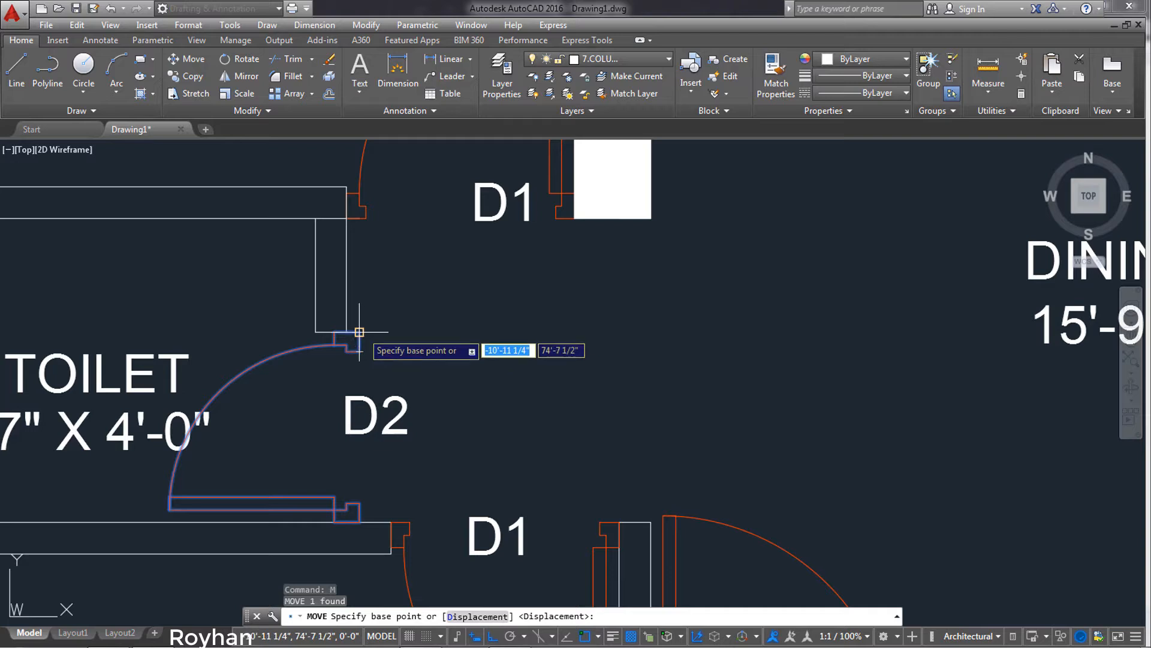
{"action": "left_click", "coordinate": [359, 331]}
{"action": "left_click", "coordinate": [346, 331]}
{"action": "scroll", "coordinate": [444, 375], "scroll_direction": "down", "scroll_amount": 2}
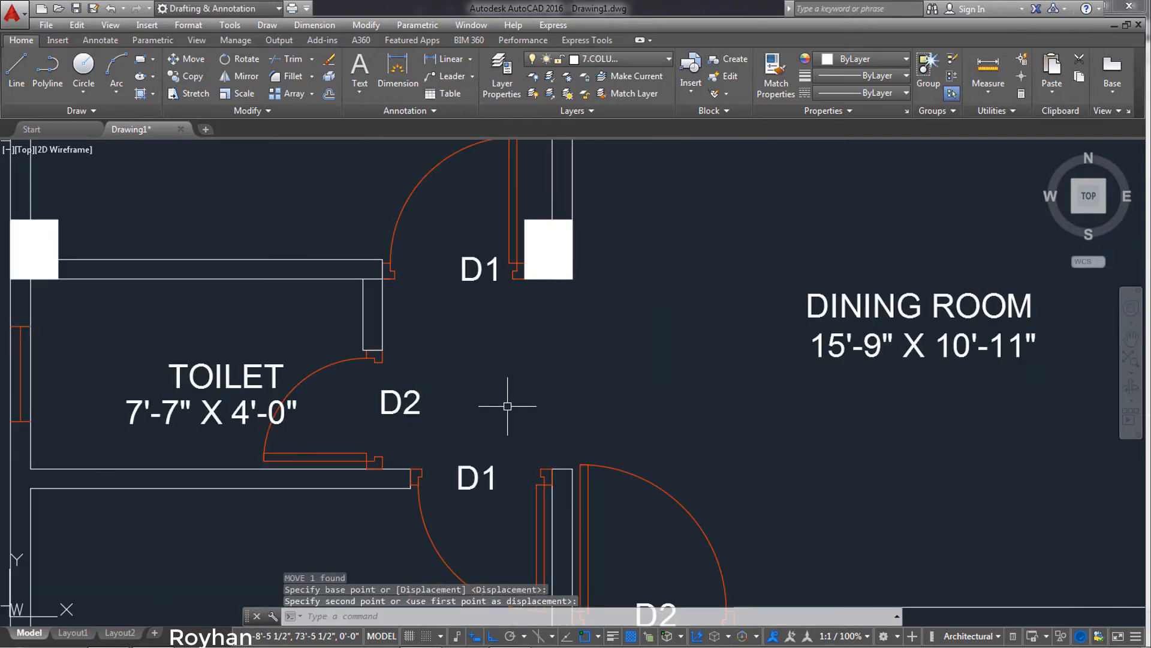
{"action": "scroll", "coordinate": [507, 405], "scroll_direction": "down", "scroll_amount": 1}
{"action": "scroll", "coordinate": [419, 399], "scroll_direction": "down", "scroll_amount": 2}
{"action": "scroll", "coordinate": [449, 398], "scroll_direction": "up", "scroll_amount": 1}
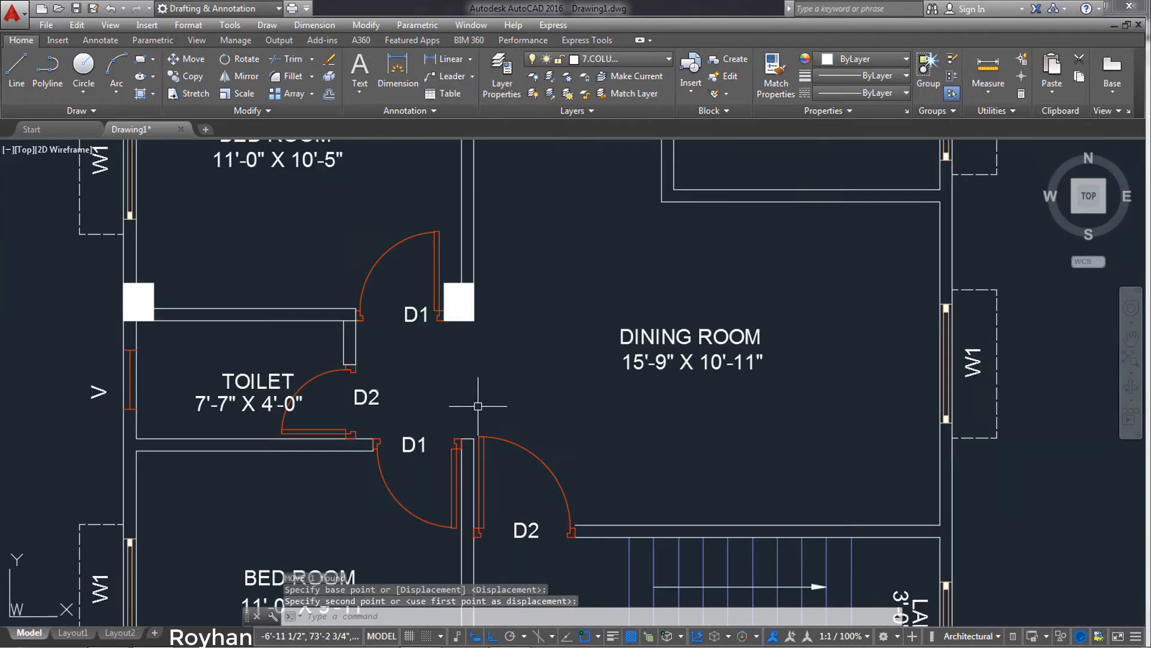
{"action": "scroll", "coordinate": [414, 438], "scroll_direction": "down", "scroll_amount": 4}
{"action": "scroll", "coordinate": [441, 428], "scroll_direction": "up", "scroll_amount": 2}
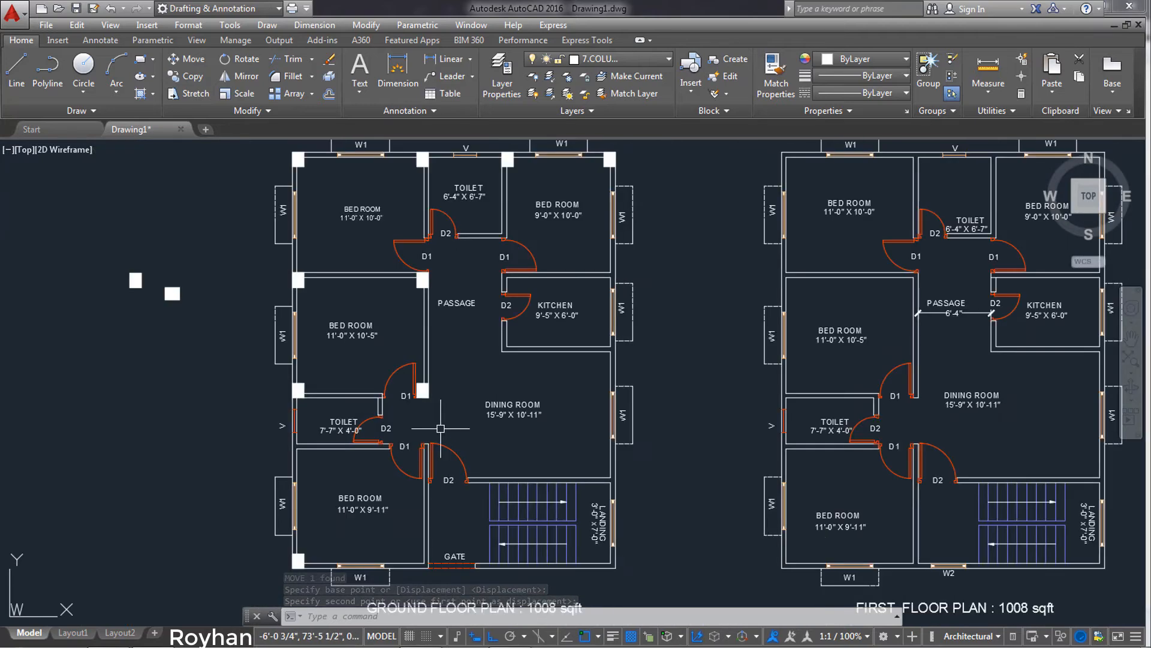
{"action": "middle_click_drag", "start_coordinate": [450, 402], "coordinate": [413, 420]}
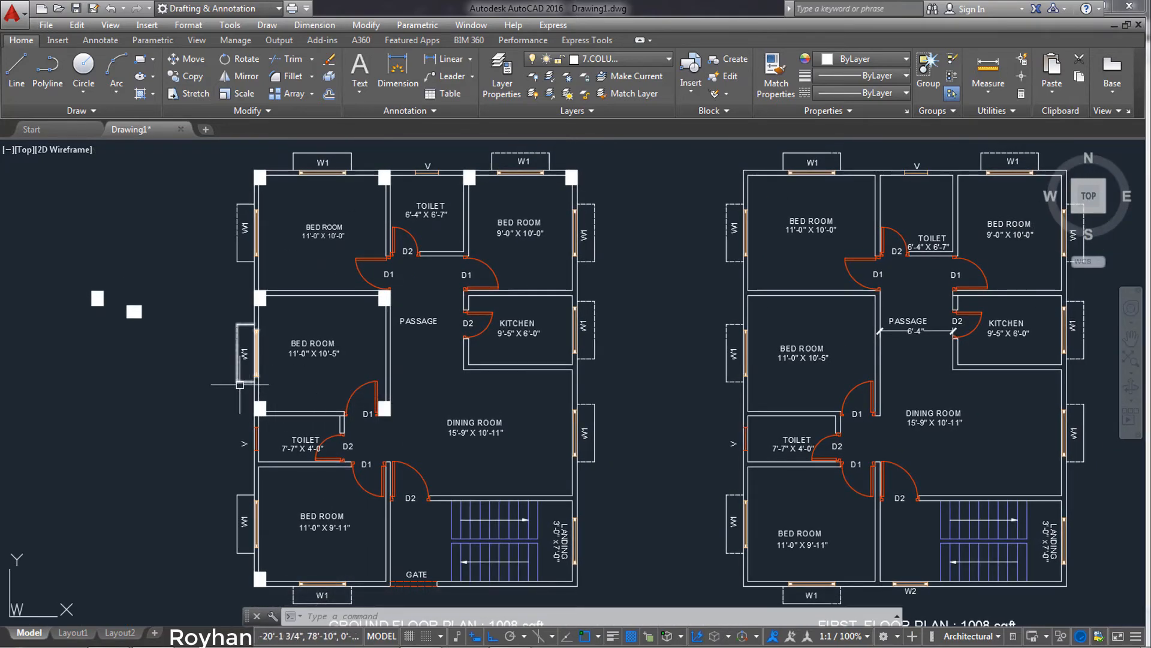
Copy the column at the middle bedroom's passage corner to the right outer wall junction between the 9'-0" bedroom and the kitchen
{"action": "middle_click_drag", "start_coordinate": [219, 370], "coordinate": [201, 394]}
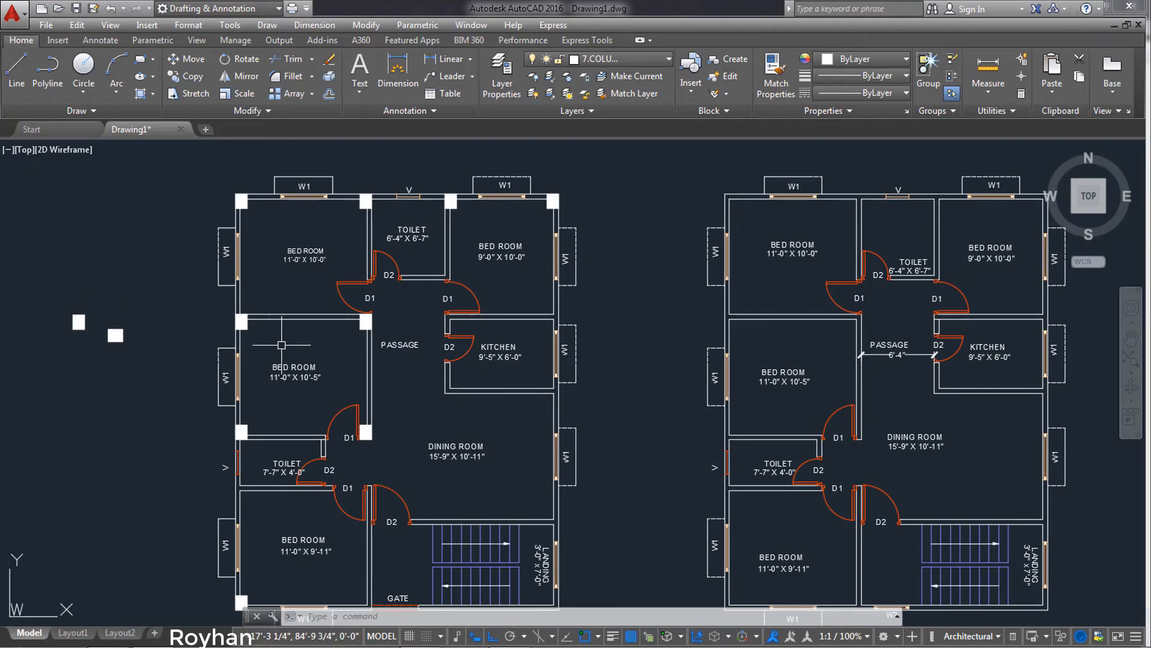
{"action": "scroll", "coordinate": [343, 333], "scroll_direction": "up", "scroll_amount": 2}
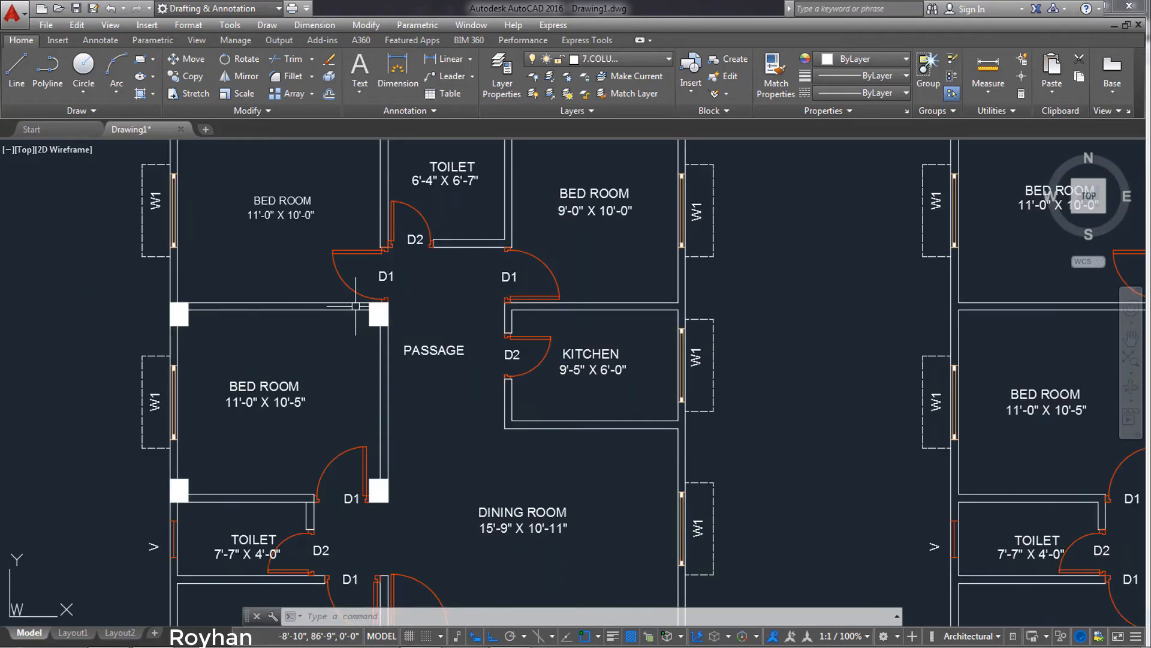
{"action": "scroll", "coordinate": [342, 326], "scroll_direction": "up", "scroll_amount": 2}
{"action": "left_click", "coordinate": [360, 280]}
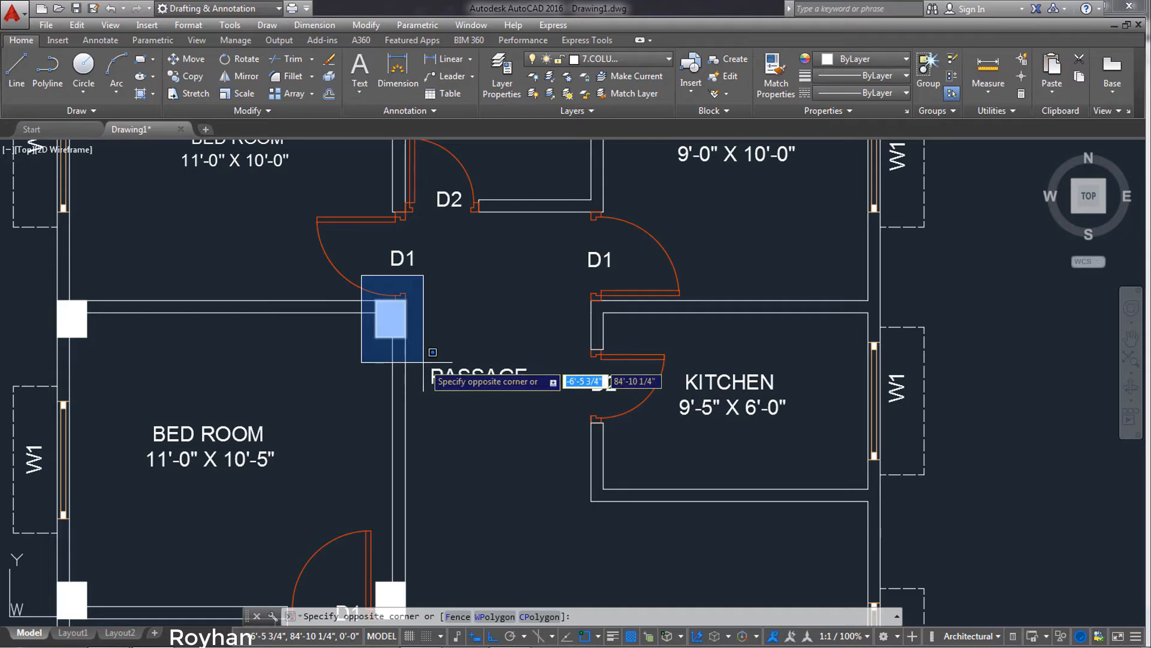
{"action": "left_click", "coordinate": [414, 351]}
{"action": "type", "text": "C"}
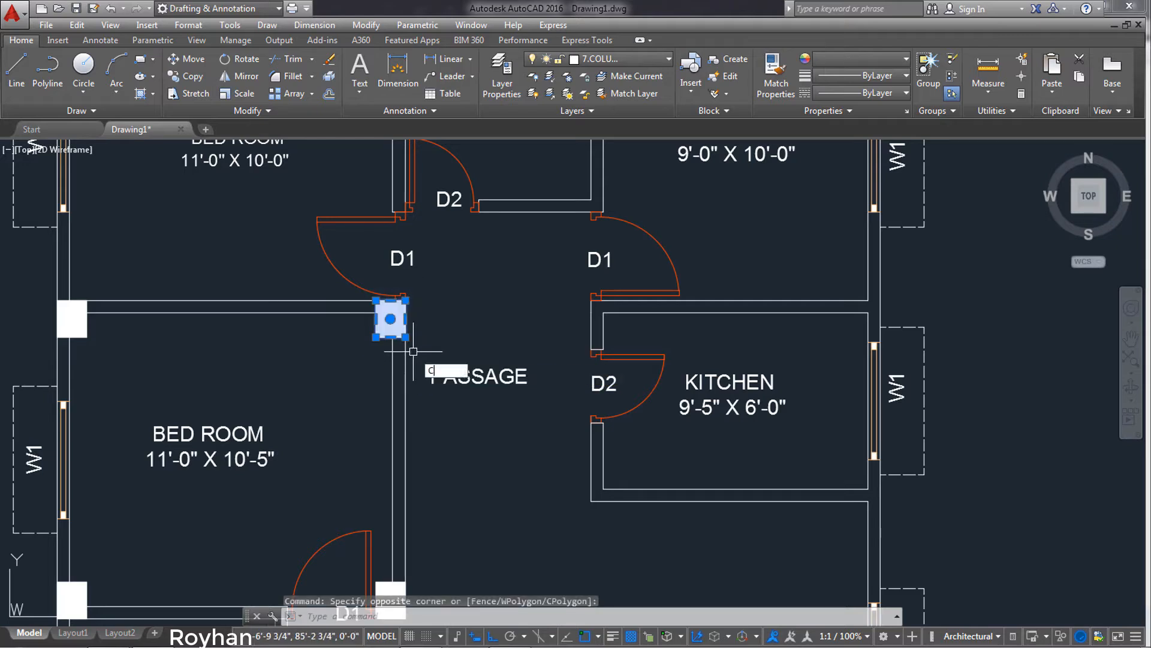
{"action": "type", "text": "O"}
{"action": "key", "text": "Return"}
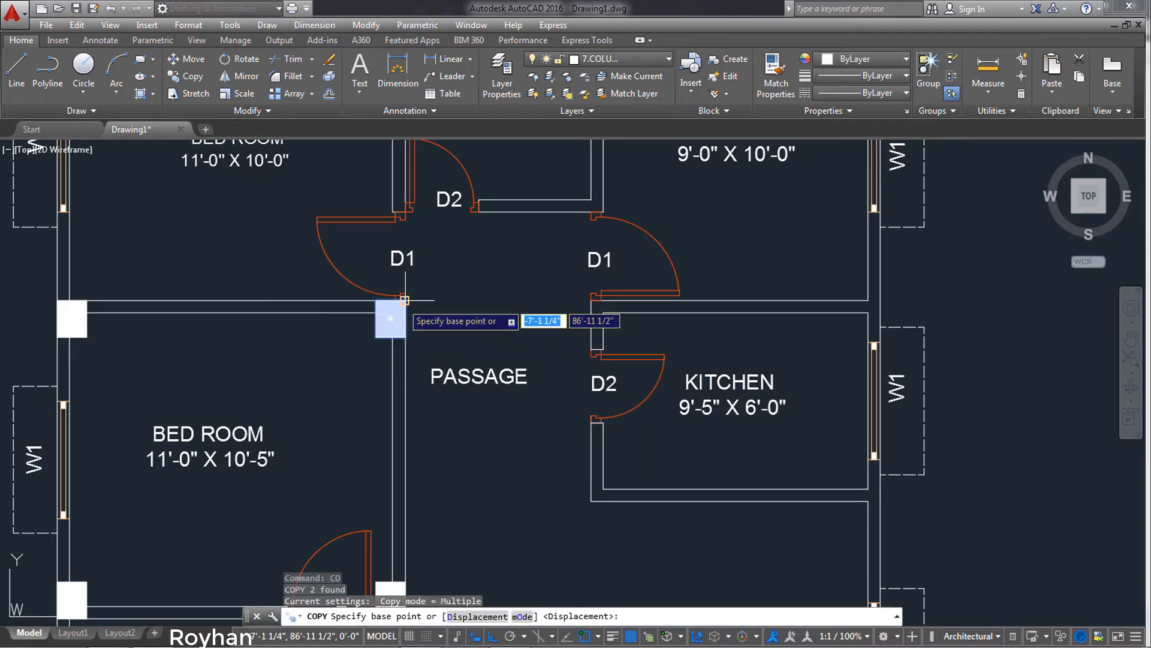
{"action": "left_click", "coordinate": [404, 300]}
{"action": "middle_click_drag", "start_coordinate": [802, 326], "coordinate": [671, 419]}
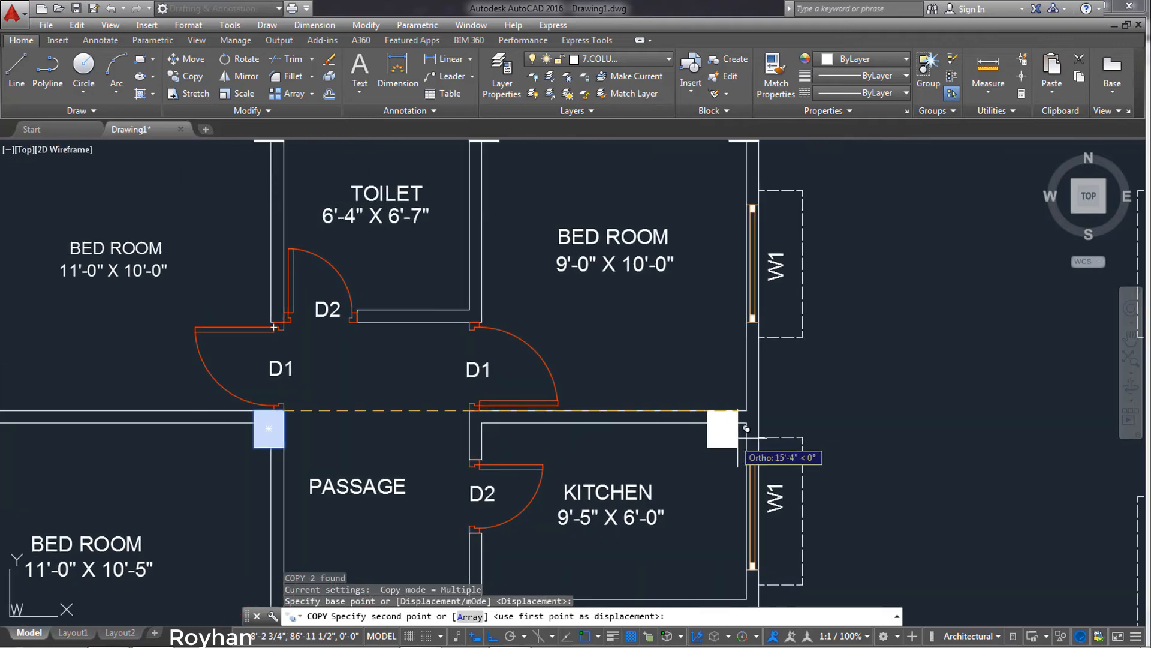
{"action": "left_click", "coordinate": [757, 414]}
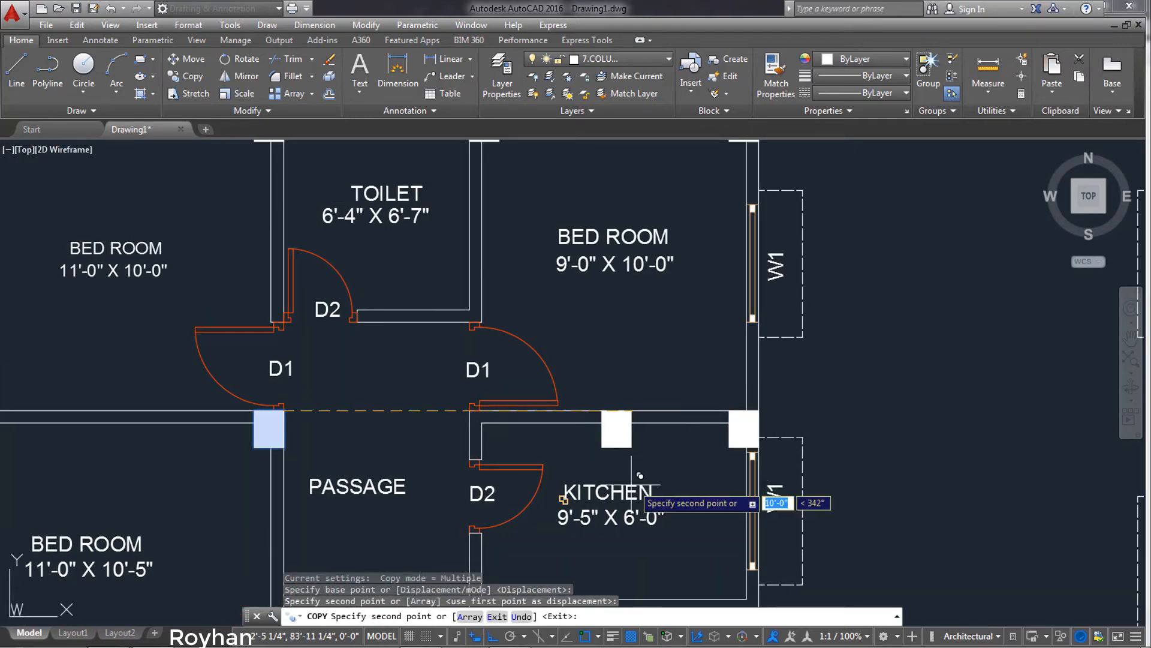
{"action": "scroll", "coordinate": [632, 485], "scroll_direction": "down", "scroll_amount": 4}
{"action": "middle_click_drag", "start_coordinate": [620, 484], "coordinate": [653, 361]}
{"action": "key", "text": "Return"}
{"action": "middle_click_drag", "start_coordinate": [639, 422], "coordinate": [653, 416]}
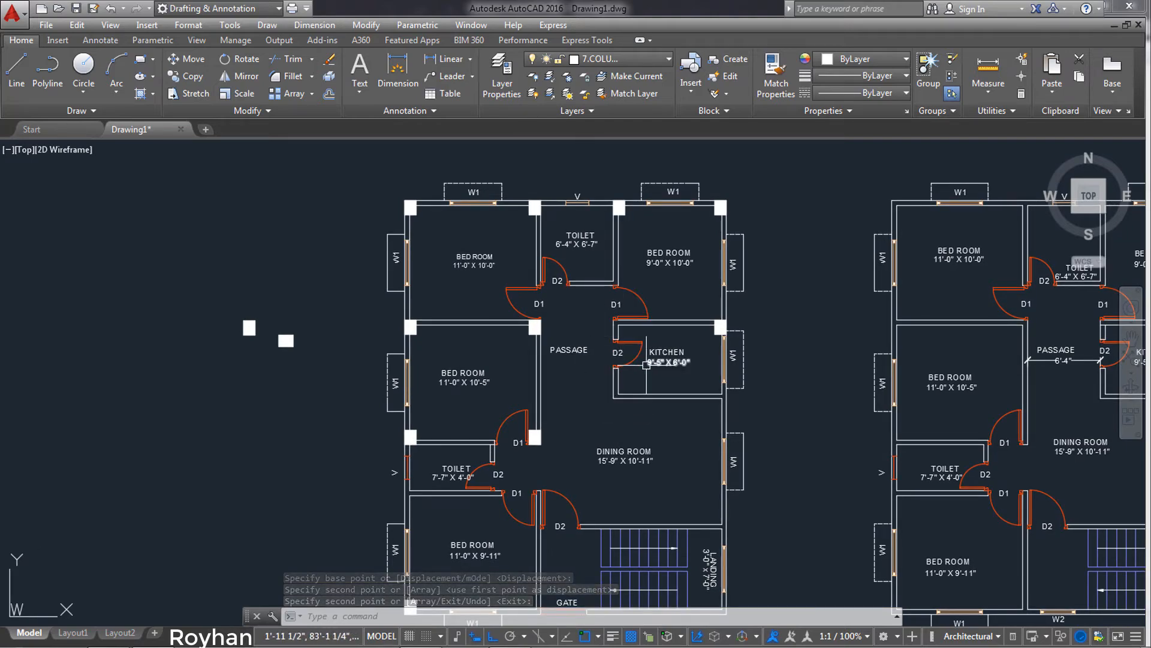
Copy the column at the kitchen's upper-right corner to the kitchen's upper-left corner, between the D1 and D2 doors
{"action": "scroll", "coordinate": [646, 364], "scroll_direction": "up", "scroll_amount": 2}
{"action": "middle_click_drag", "start_coordinate": [647, 364], "coordinate": [654, 425]}
{"action": "left_click", "coordinate": [744, 337]}
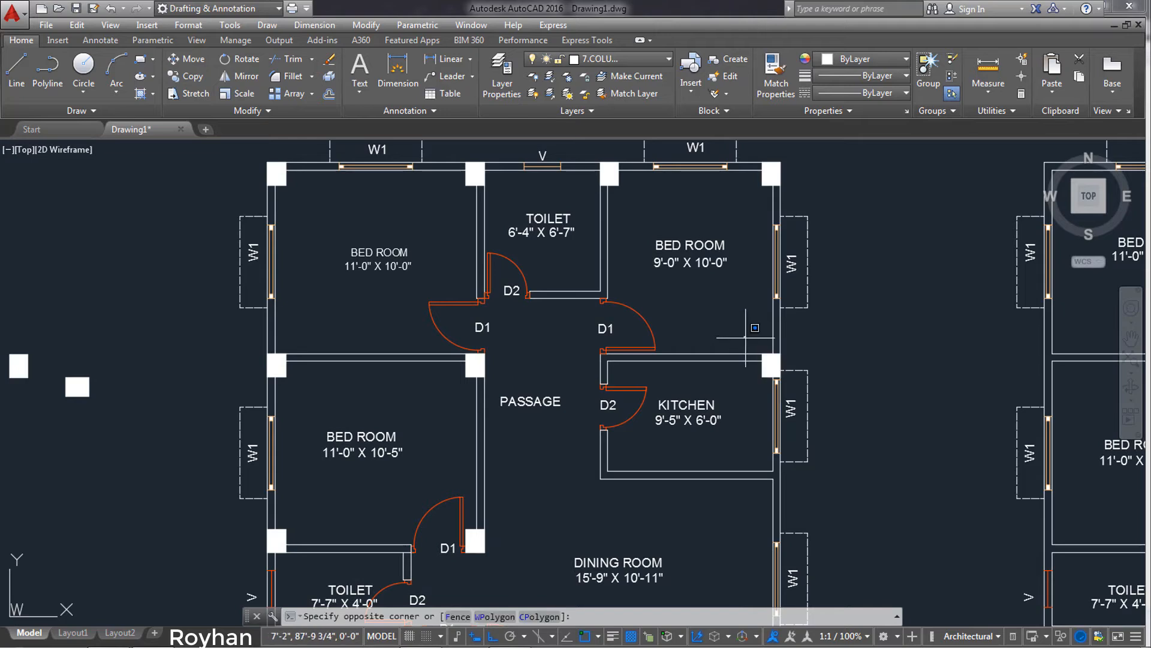
{"action": "left_click", "coordinate": [780, 378]}
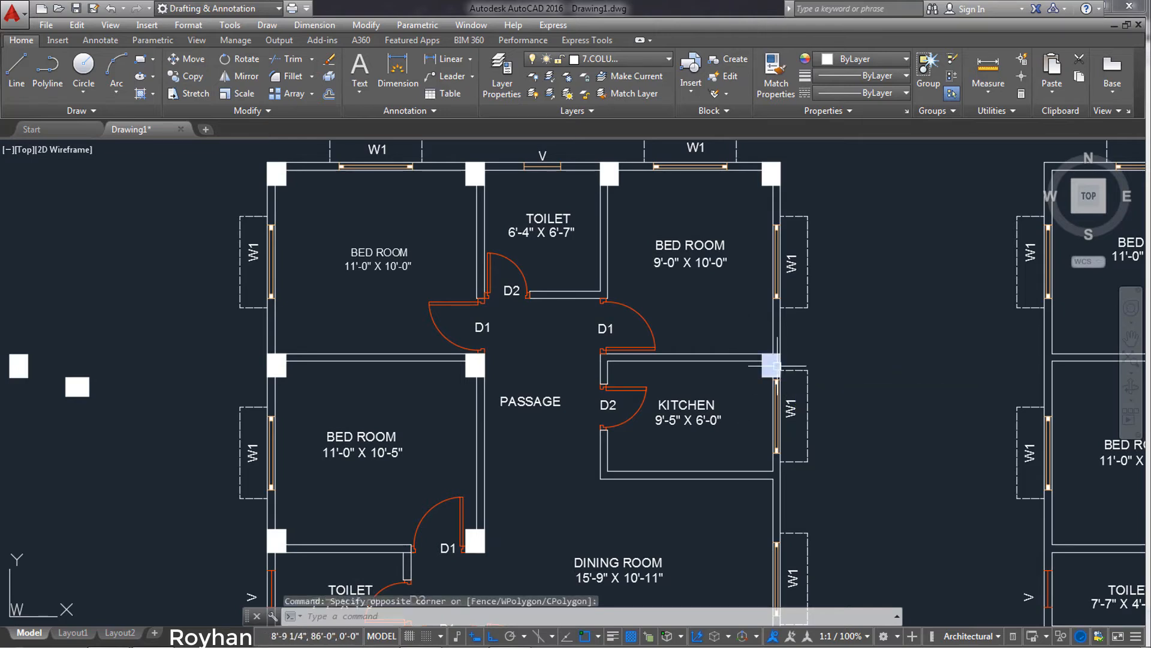
{"action": "left_click", "coordinate": [738, 340]}
{"action": "left_click", "coordinate": [793, 388]}
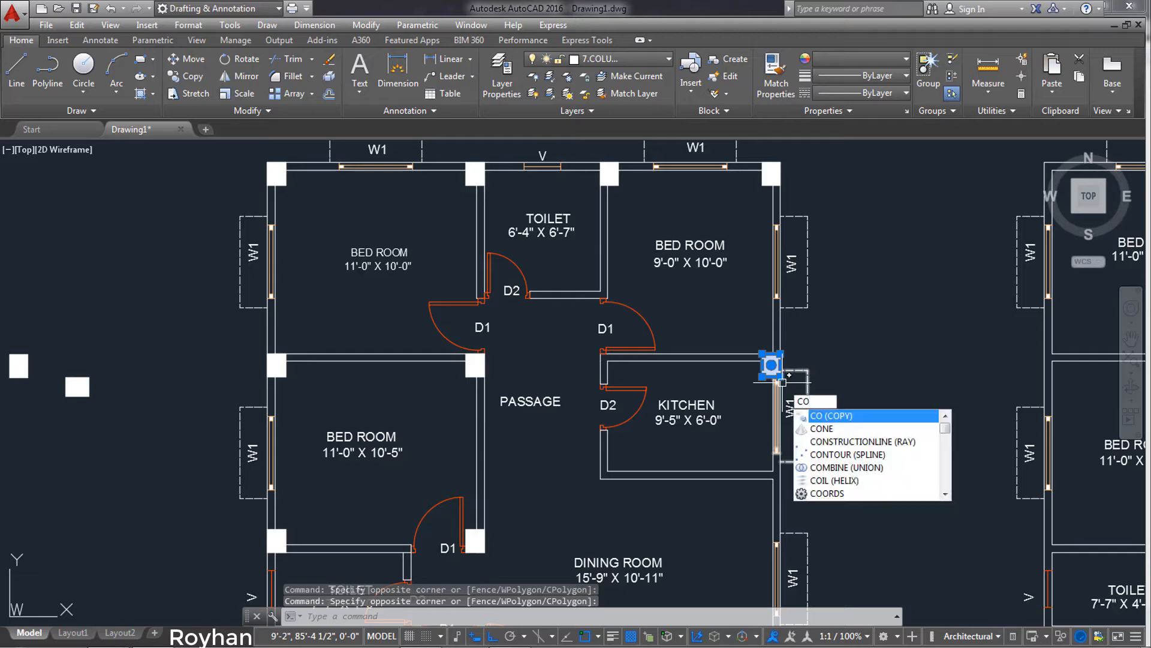
{"action": "key", "text": "Return"}
{"action": "left_click", "coordinate": [762, 354]}
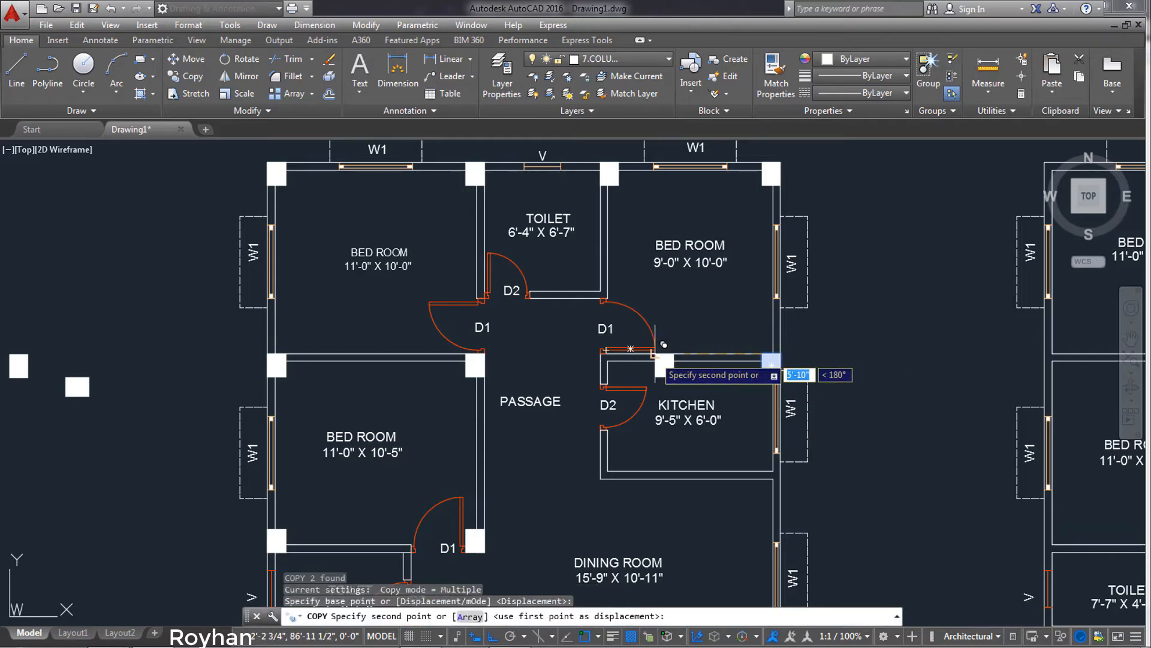
{"action": "scroll", "coordinate": [652, 356], "scroll_direction": "up", "scroll_amount": 4}
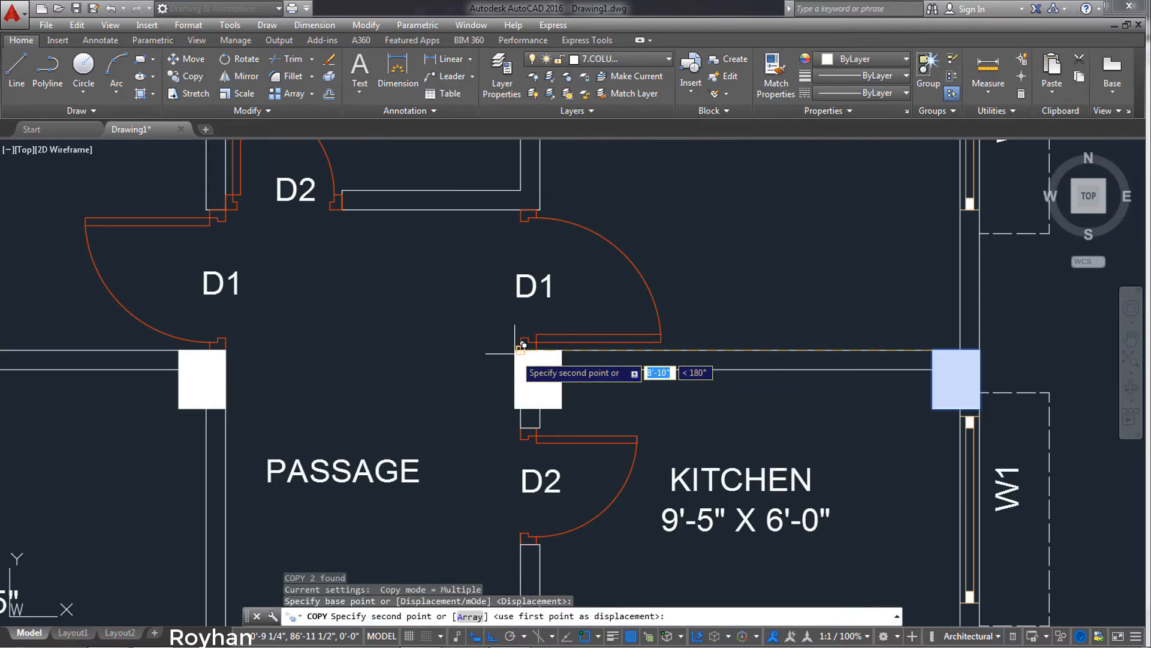
{"action": "left_click", "coordinate": [528, 351]}
{"action": "scroll", "coordinate": [575, 407], "scroll_direction": "down", "scroll_amount": 4}
{"action": "scroll", "coordinate": [588, 421], "scroll_direction": "down", "scroll_amount": 3}
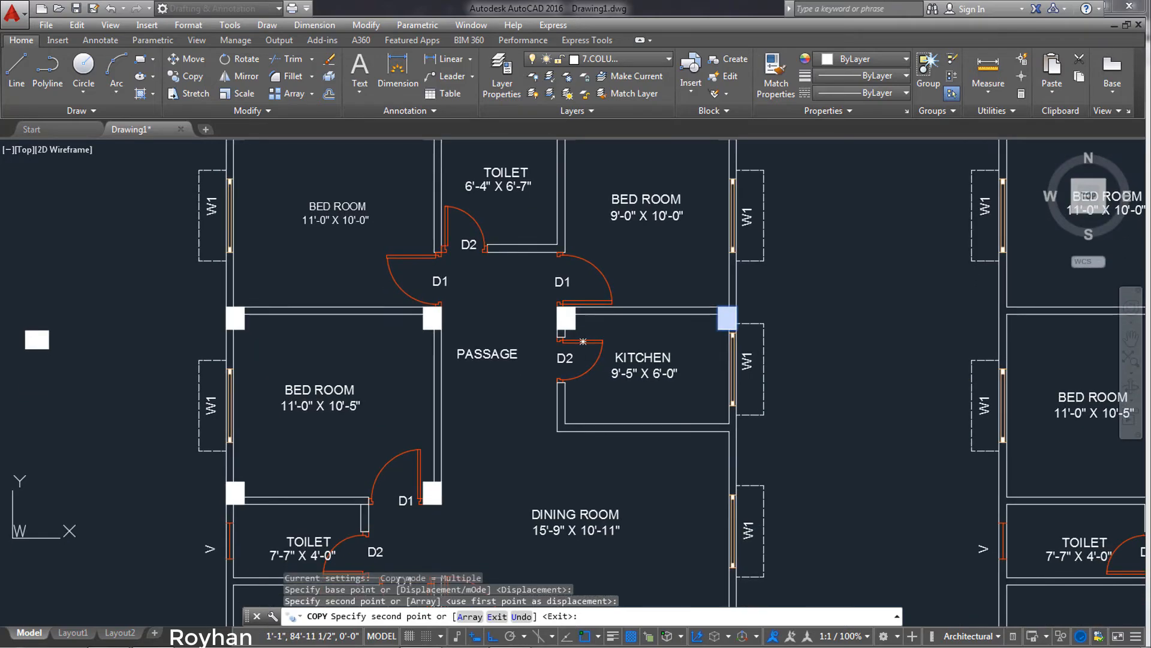
{"action": "key", "text": "Return"}
Copy the column at the kitchen's upper-right corner straight down to where the kitchen's lower wall meets the outer wall
{"action": "scroll", "coordinate": [612, 420], "scroll_direction": "down", "scroll_amount": 2}
{"action": "middle_click_drag", "start_coordinate": [606, 453], "coordinate": [603, 416]}
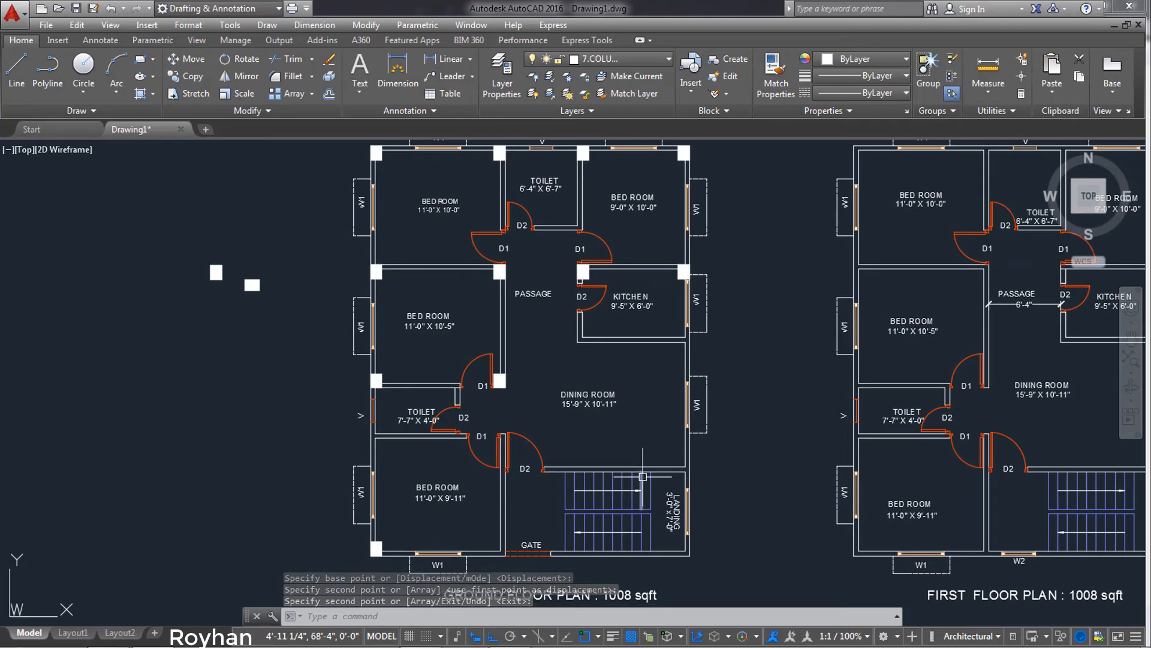
{"action": "middle_click_drag", "start_coordinate": [598, 436], "coordinate": [590, 401]}
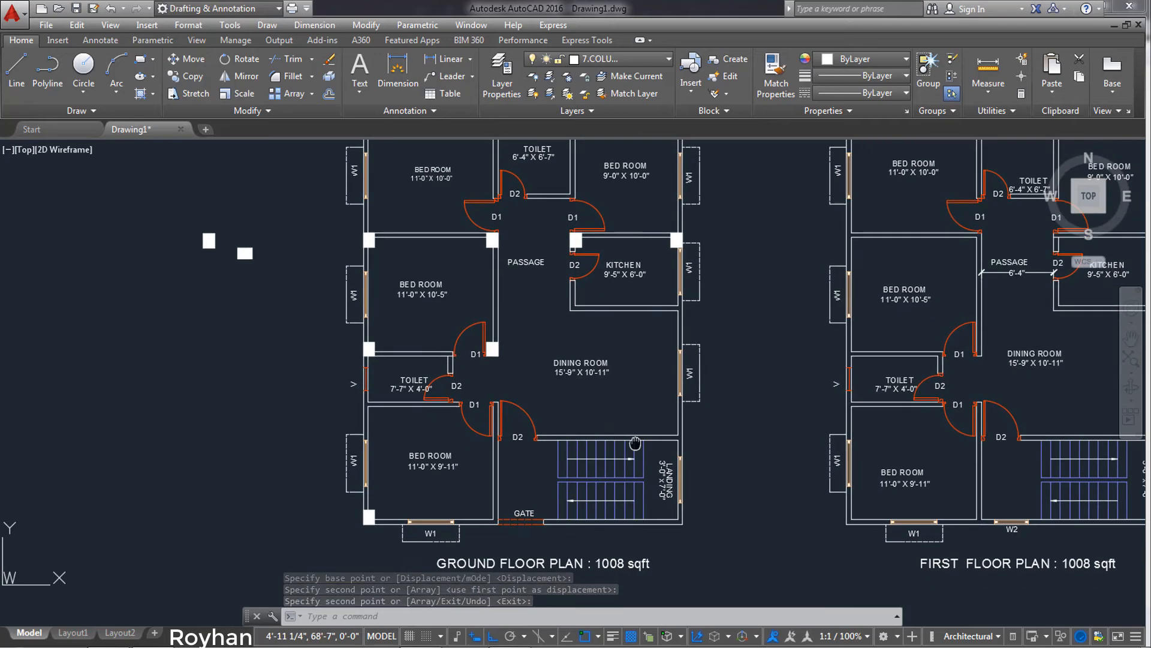
{"action": "left_click", "coordinate": [667, 229]}
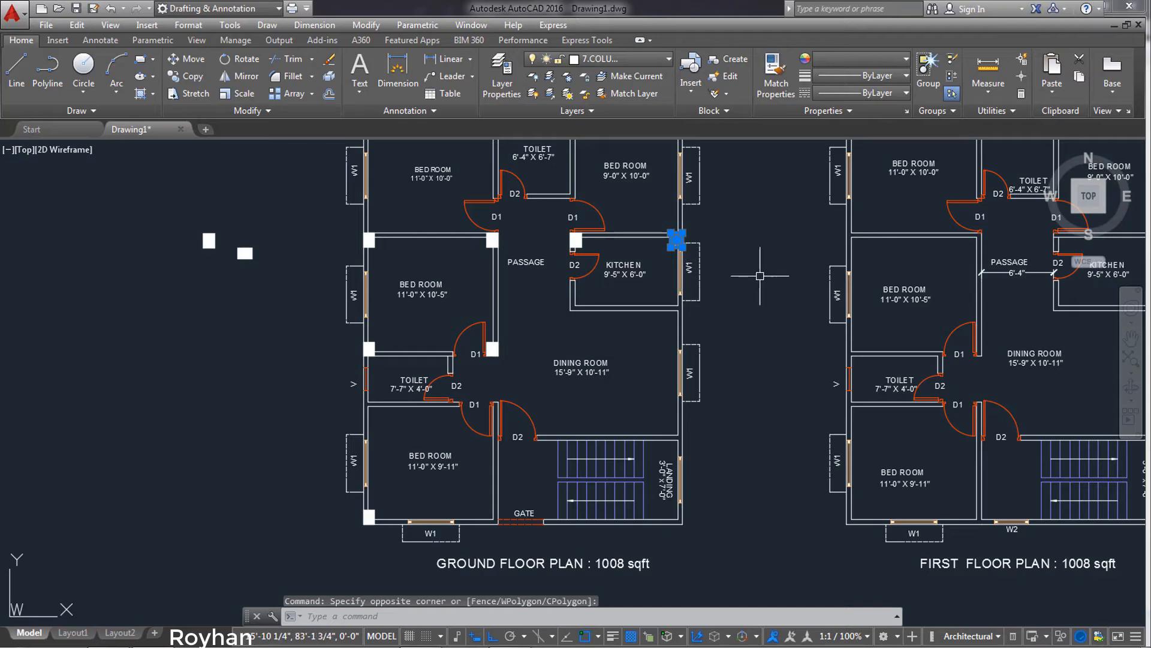
{"action": "type", "text": "O"}
{"action": "key", "text": "Return"}
{"action": "scroll", "coordinate": [690, 245], "scroll_direction": "up", "scroll_amount": 8}
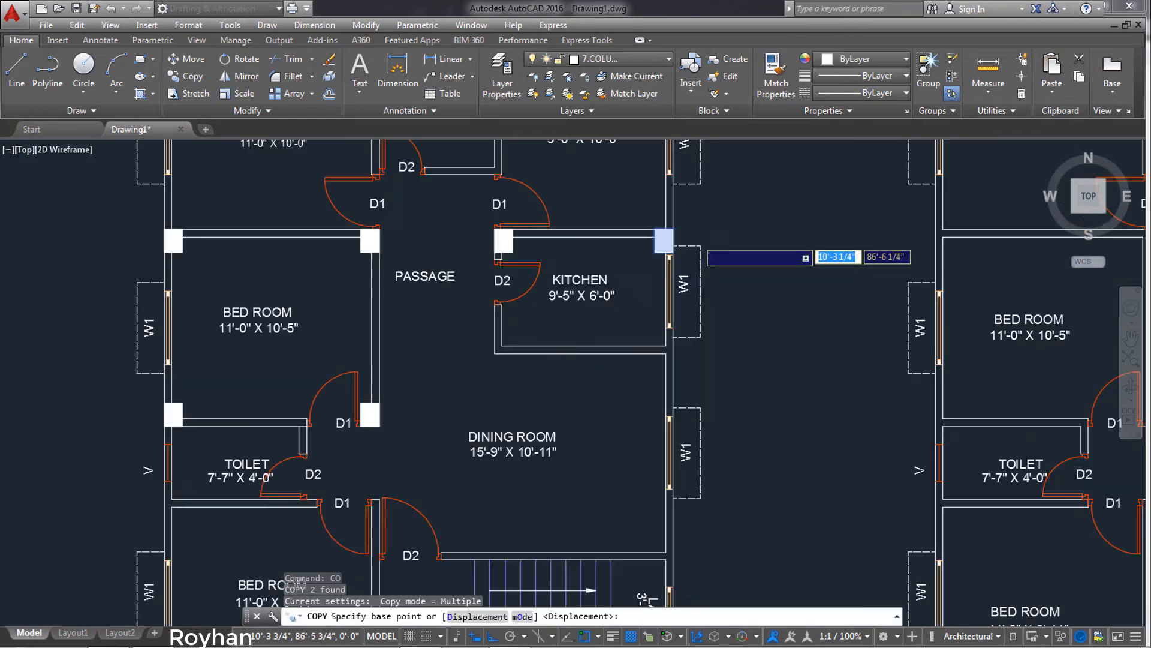
{"action": "left_click", "coordinate": [648, 216]}
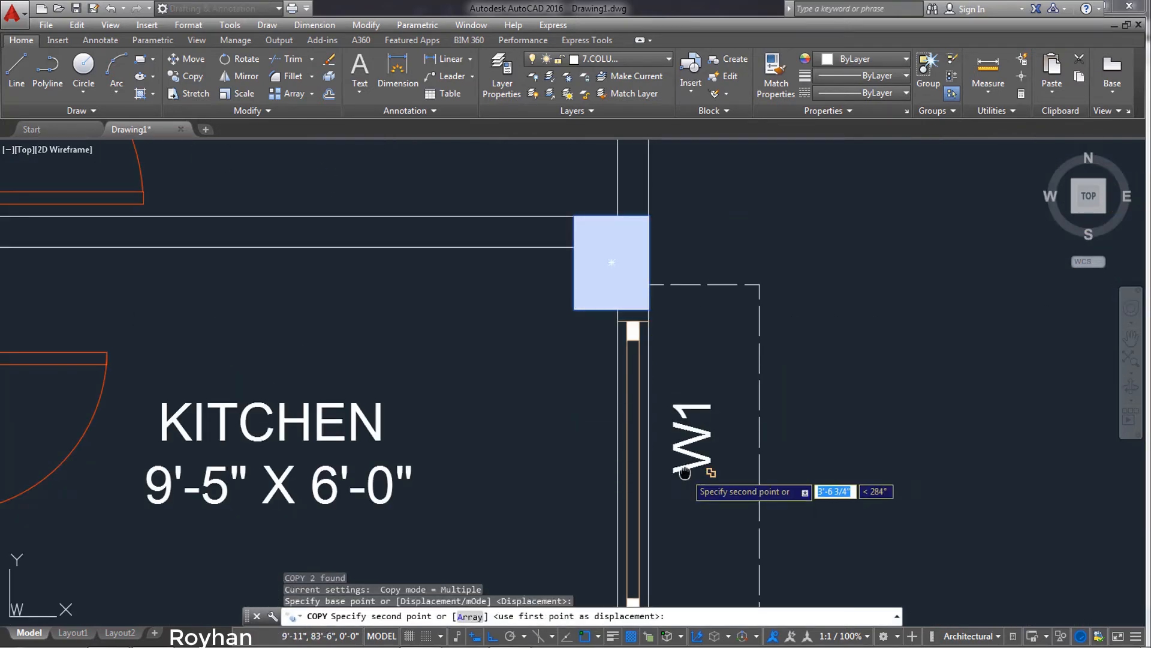
{"action": "middle_click_drag", "start_coordinate": [687, 476], "coordinate": [687, 197]}
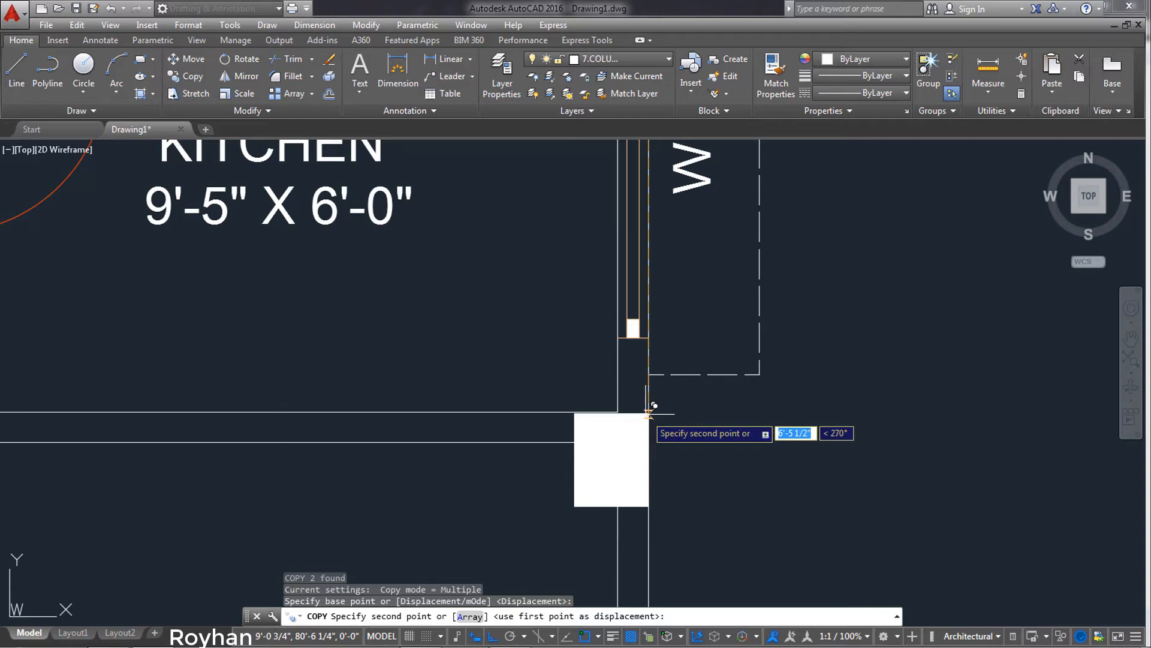
{"action": "left_click", "coordinate": [646, 404]}
{"action": "key", "text": "Return"}
{"action": "scroll", "coordinate": [677, 464], "scroll_direction": "up", "scroll_amount": 2}
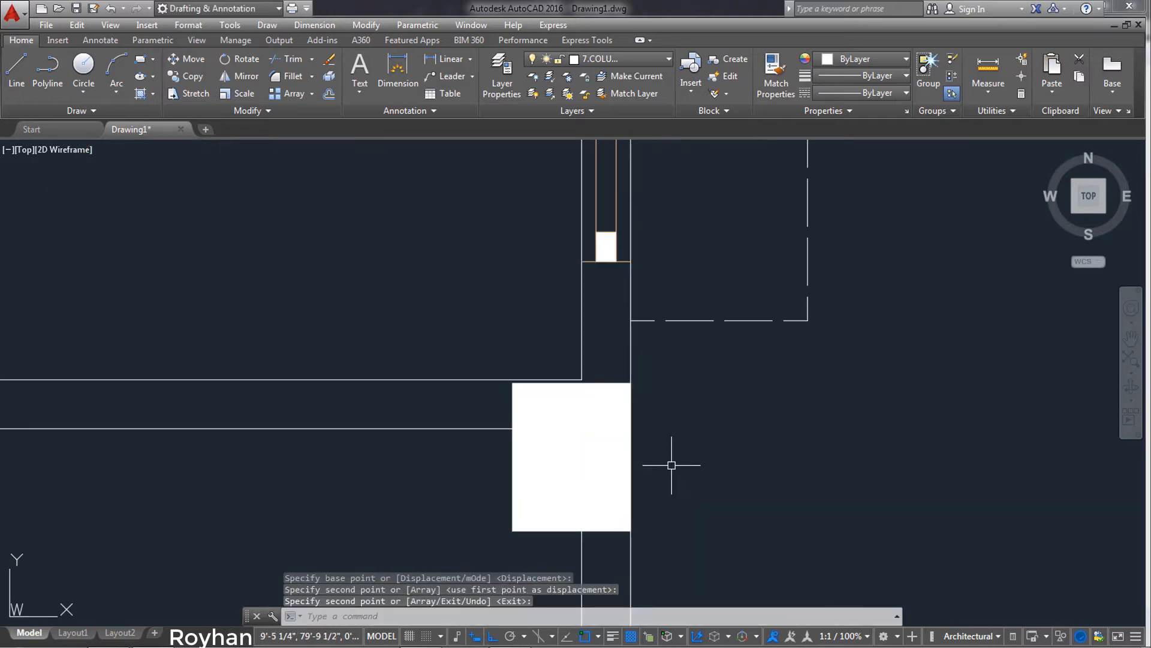
{"action": "left_click", "coordinate": [490, 367]}
{"action": "left_click", "coordinate": [665, 534]}
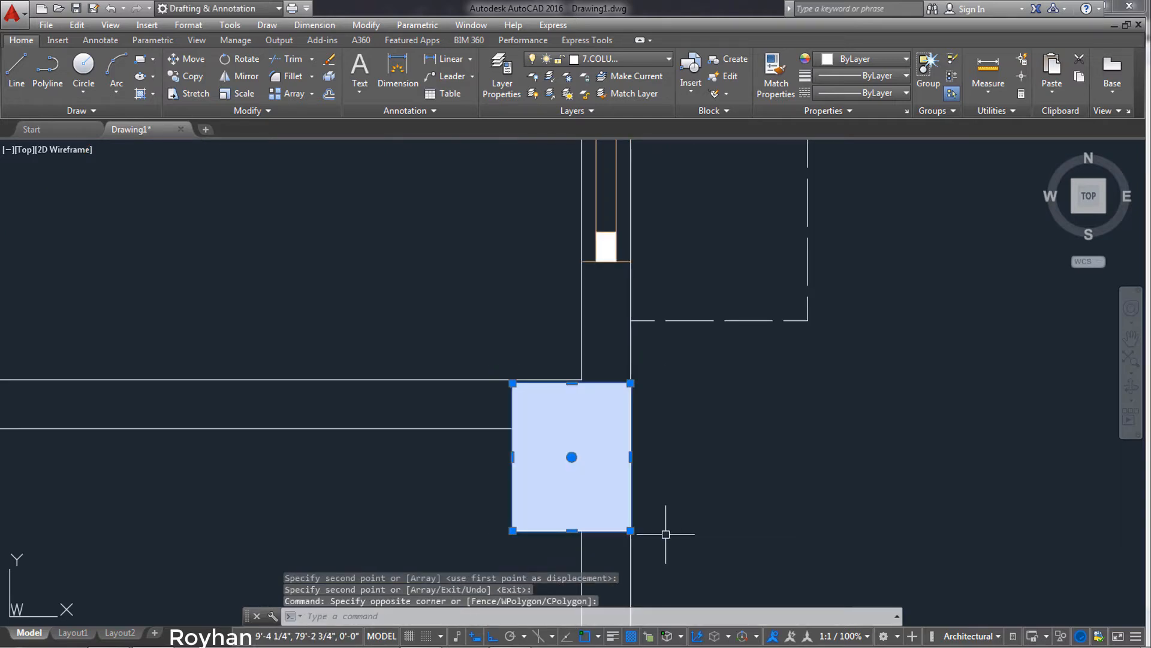
{"action": "type", "text": "co"}
{"action": "key", "text": "Return"}
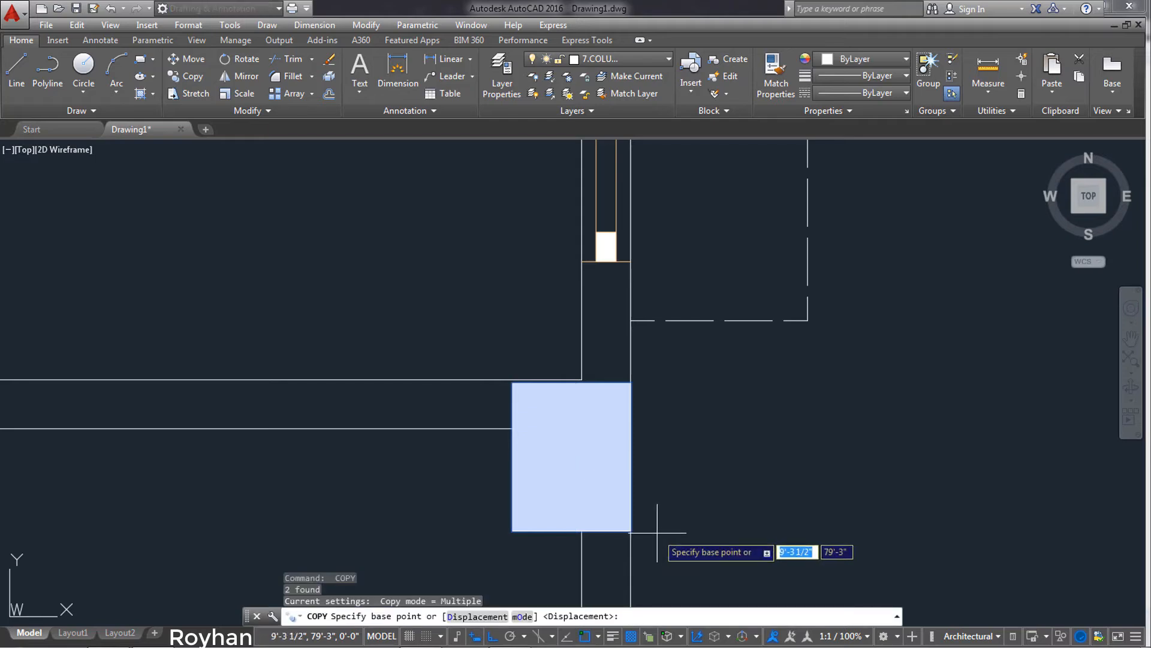
{"action": "key", "text": "Escape"}
Move the column at the kitchen's lower-right corner up so its top edge aligns with the lower wall's upper line
{"action": "left_click", "coordinate": [496, 352]}
{"action": "left_click", "coordinate": [675, 554]}
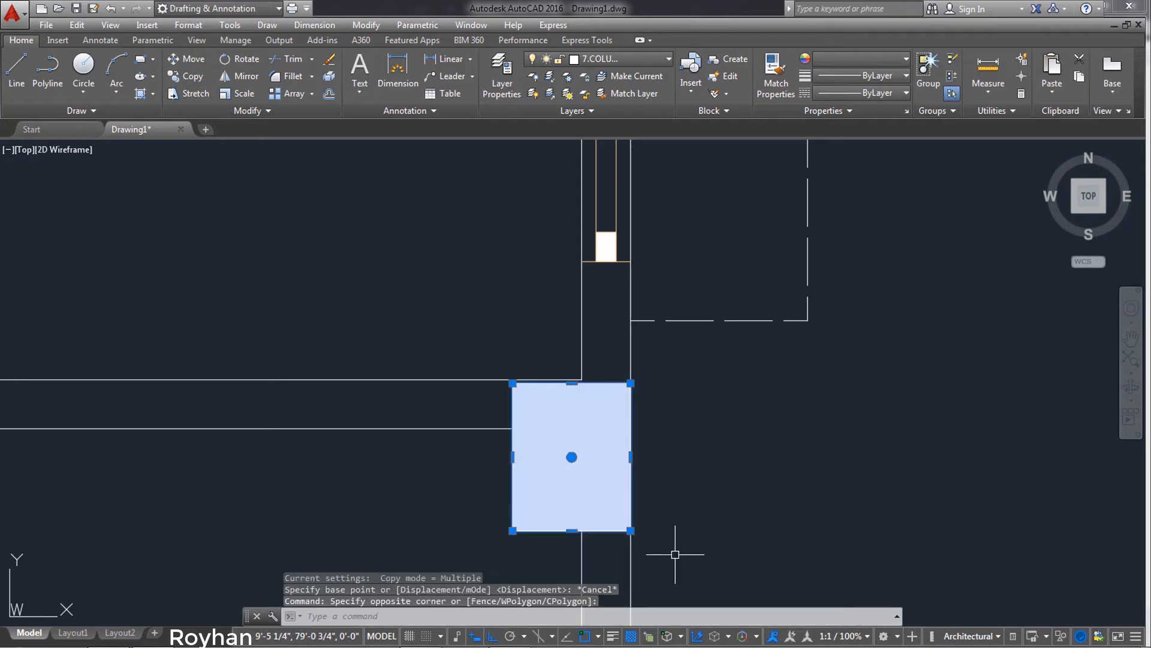
{"action": "type", "text": "M"}
{"action": "key", "text": "Return"}
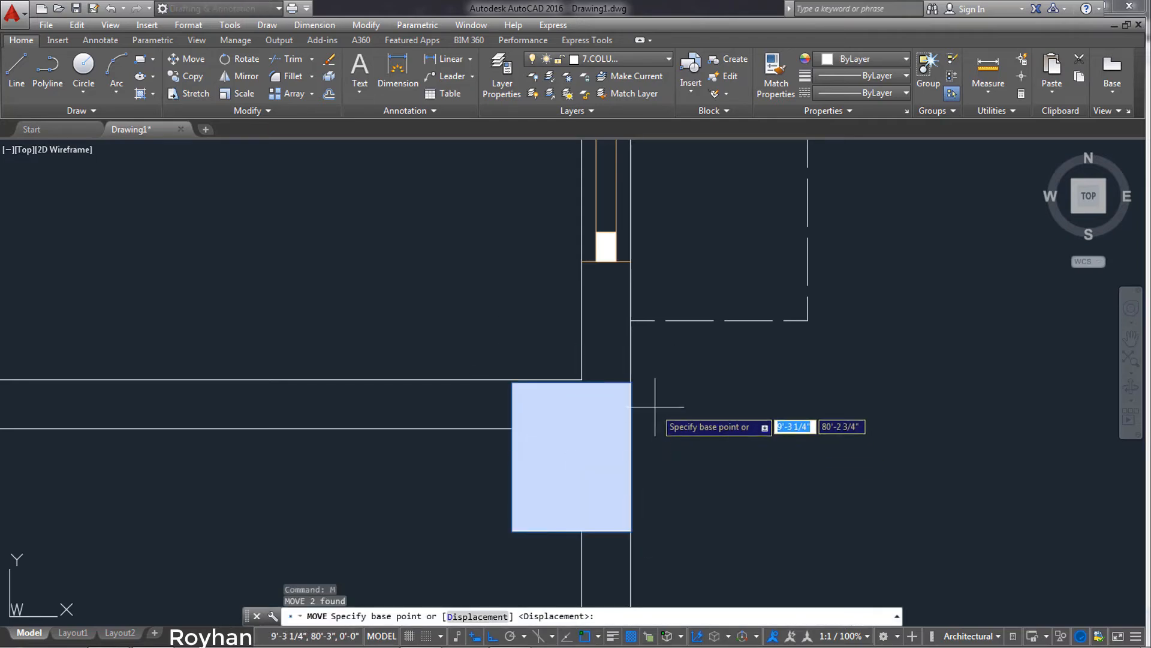
{"action": "left_click", "coordinate": [630, 382]}
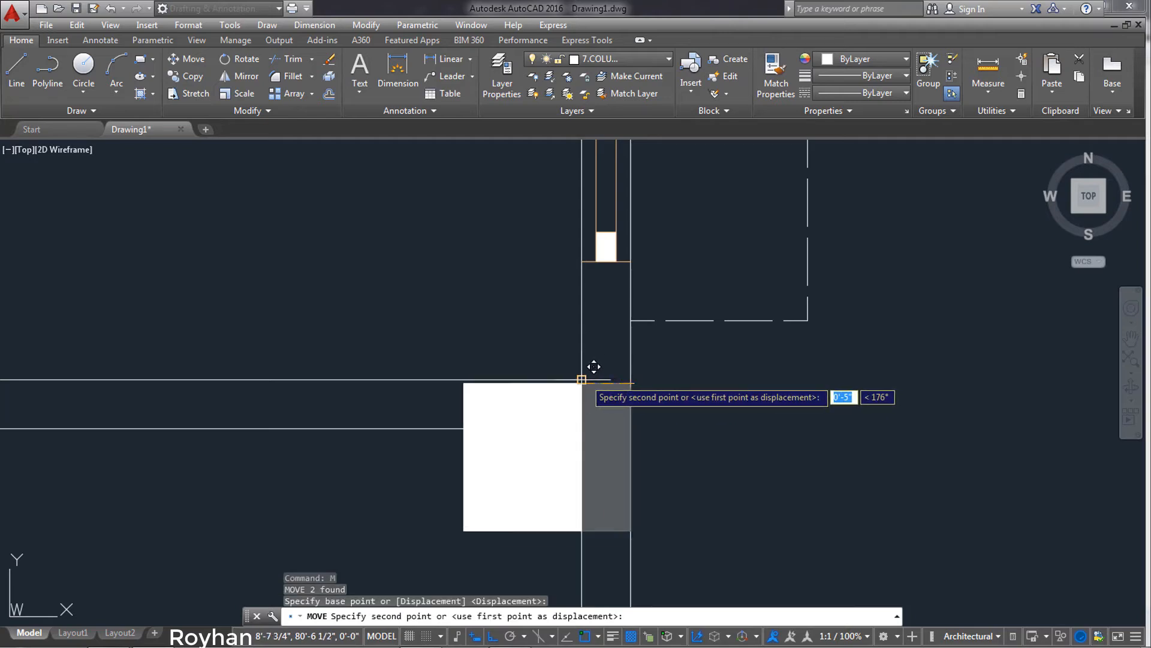
{"action": "left_click", "coordinate": [631, 379]}
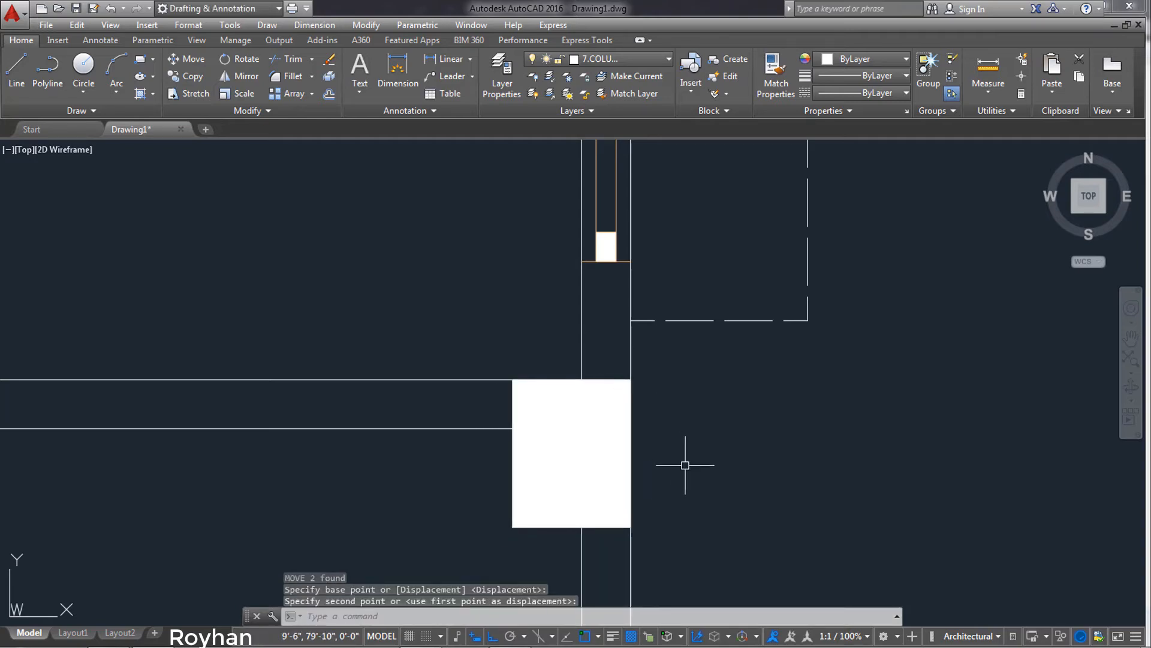
Move the spare horizontal column from beside the plan to the junction of the staircase's upper wall and the right outer wall
{"action": "scroll", "coordinate": [703, 493], "scroll_direction": "down", "scroll_amount": 3}
{"action": "middle_click_drag", "start_coordinate": [728, 509], "coordinate": [713, 394]}
{"action": "scroll", "coordinate": [713, 427], "scroll_direction": "down", "scroll_amount": 2}
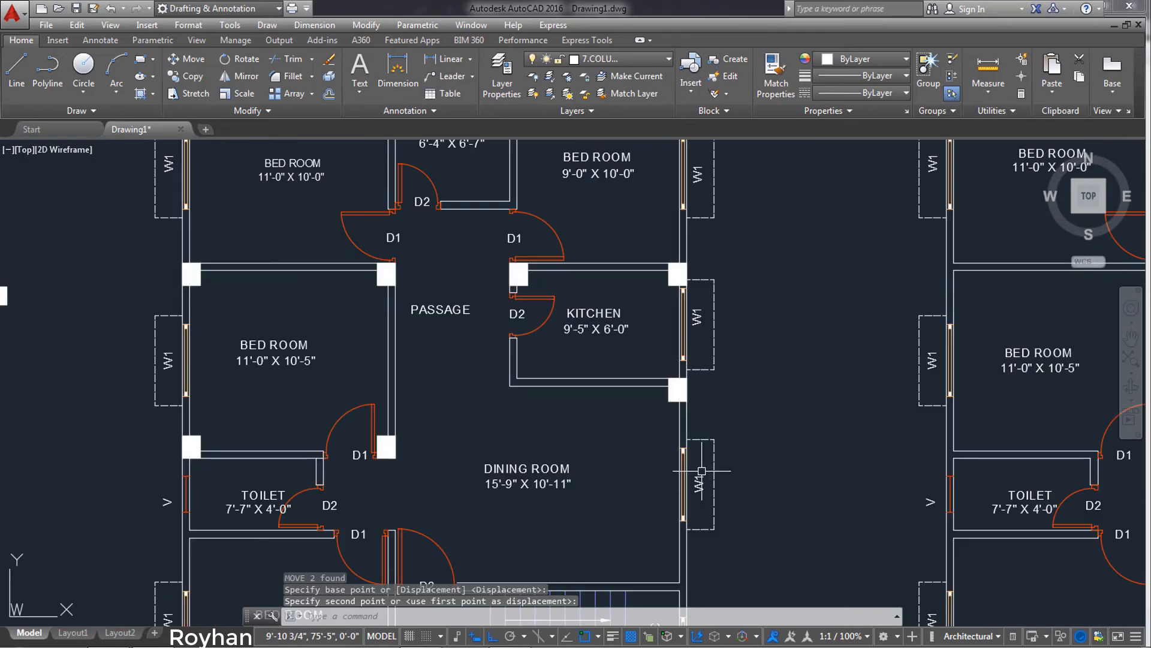
{"action": "middle_click_drag", "start_coordinate": [702, 470], "coordinate": [698, 391]}
{"action": "scroll", "coordinate": [631, 471], "scroll_direction": "down", "scroll_amount": 2}
{"action": "middle_click_drag", "start_coordinate": [615, 487], "coordinate": [621, 427]}
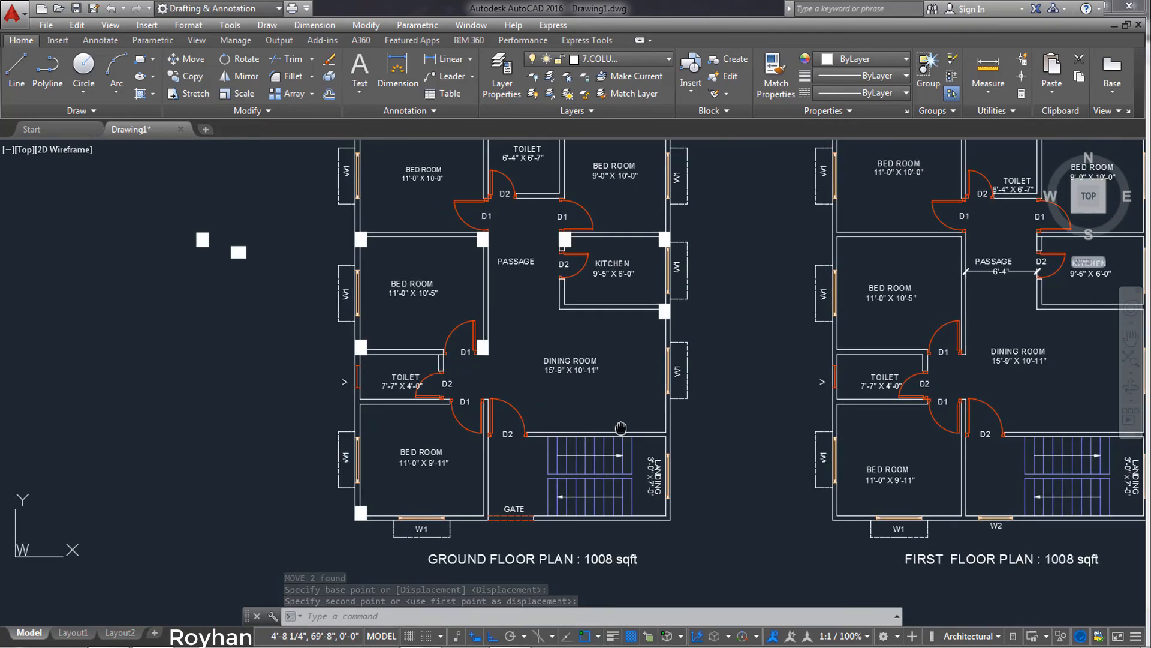
{"action": "middle_click_drag", "start_coordinate": [639, 476], "coordinate": [631, 447]}
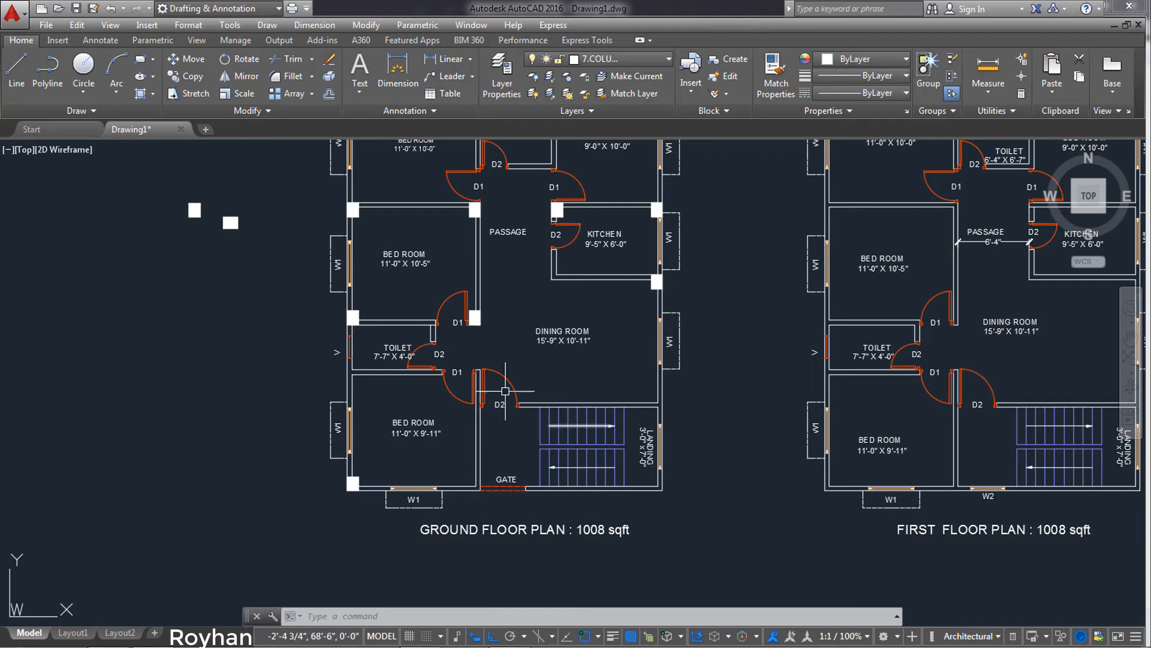
{"action": "left_click", "coordinate": [252, 247]}
{"action": "left_click", "coordinate": [217, 212]}
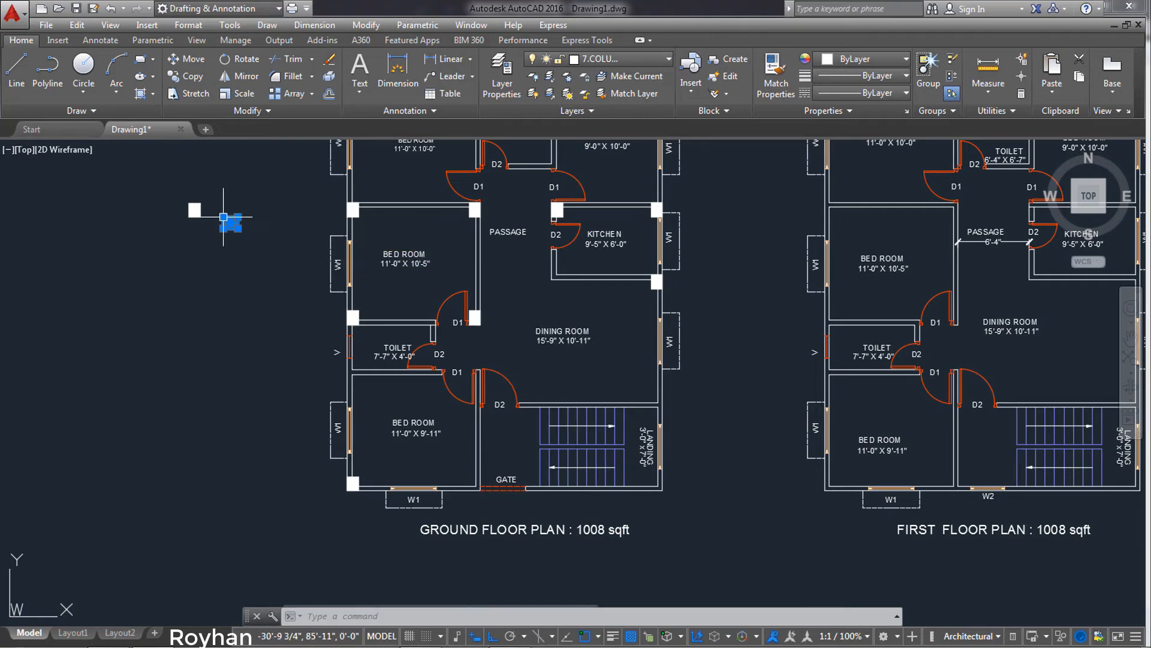
{"action": "key", "text": "Return"}
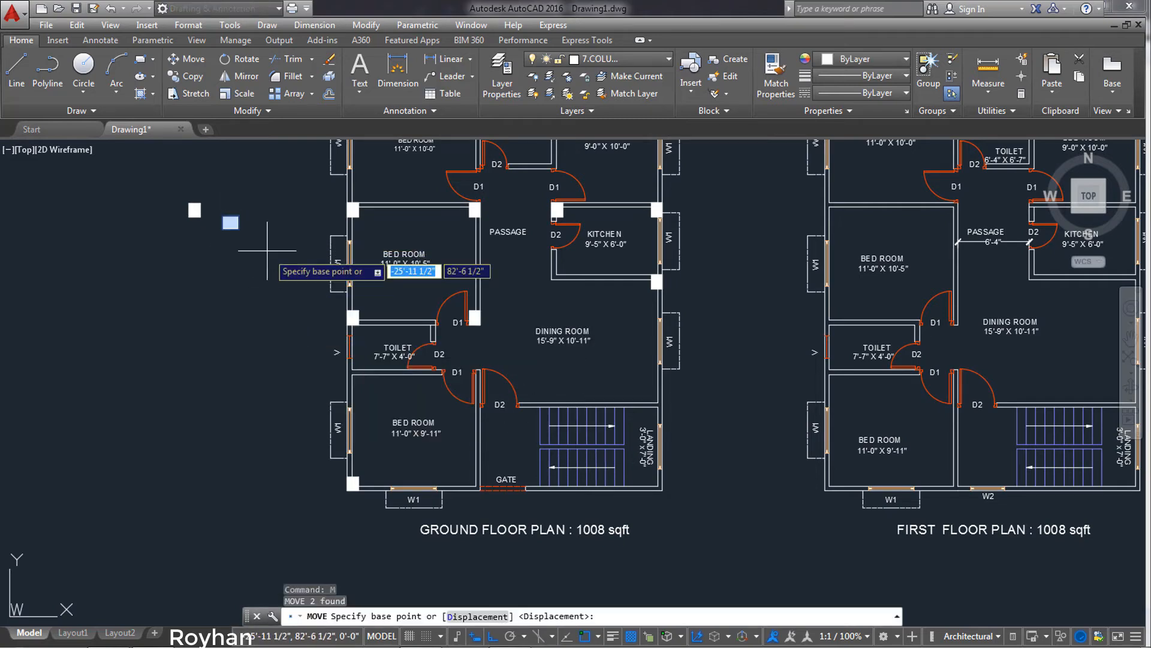
{"action": "scroll", "coordinate": [252, 255], "scroll_direction": "up", "scroll_amount": 2}
{"action": "left_click", "coordinate": [225, 191]}
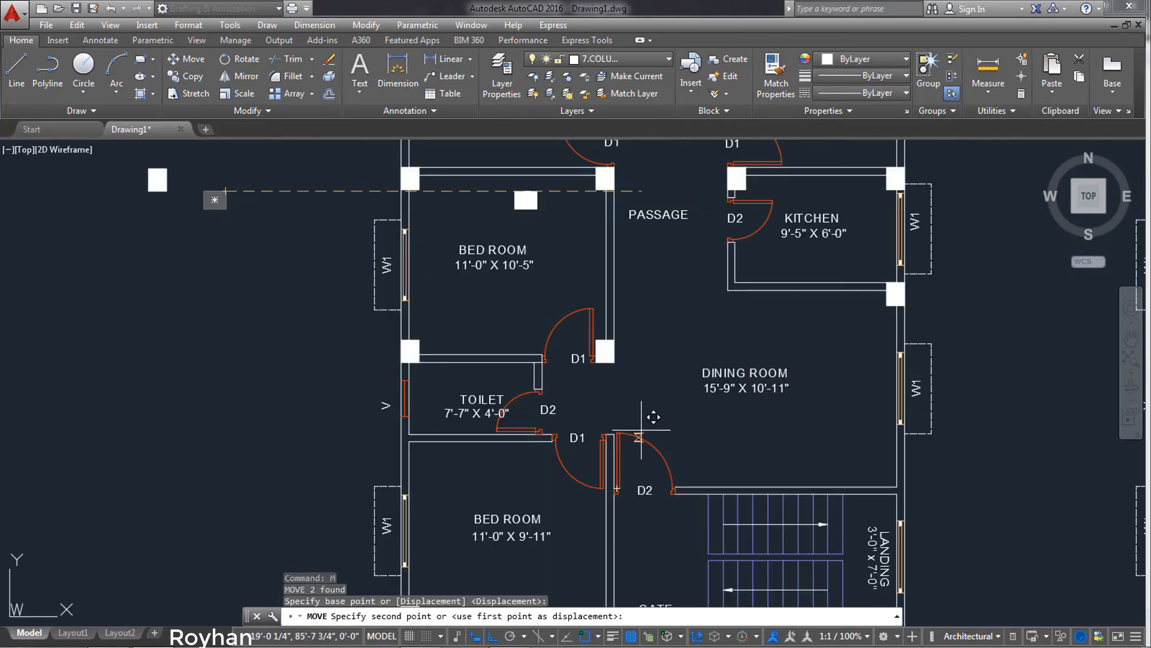
{"action": "middle_click_drag", "start_coordinate": [863, 496], "coordinate": [592, 591]}
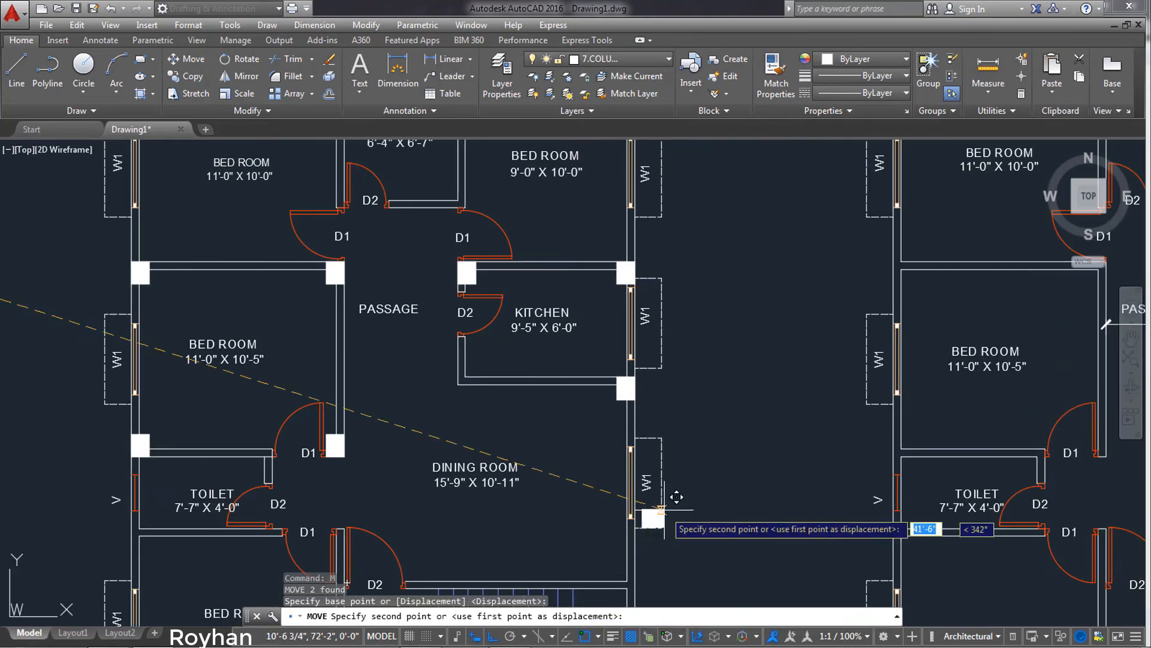
{"action": "scroll", "coordinate": [665, 516], "scroll_direction": "up", "scroll_amount": 2}
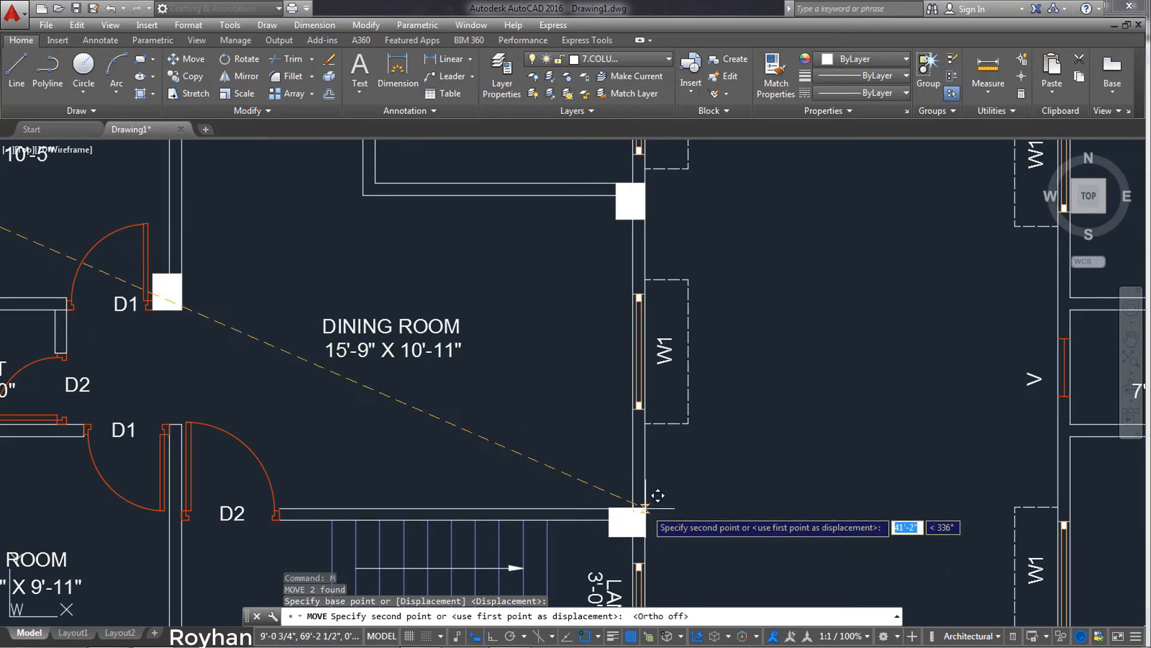
{"action": "scroll", "coordinate": [658, 500], "scroll_direction": "up", "scroll_amount": 3}
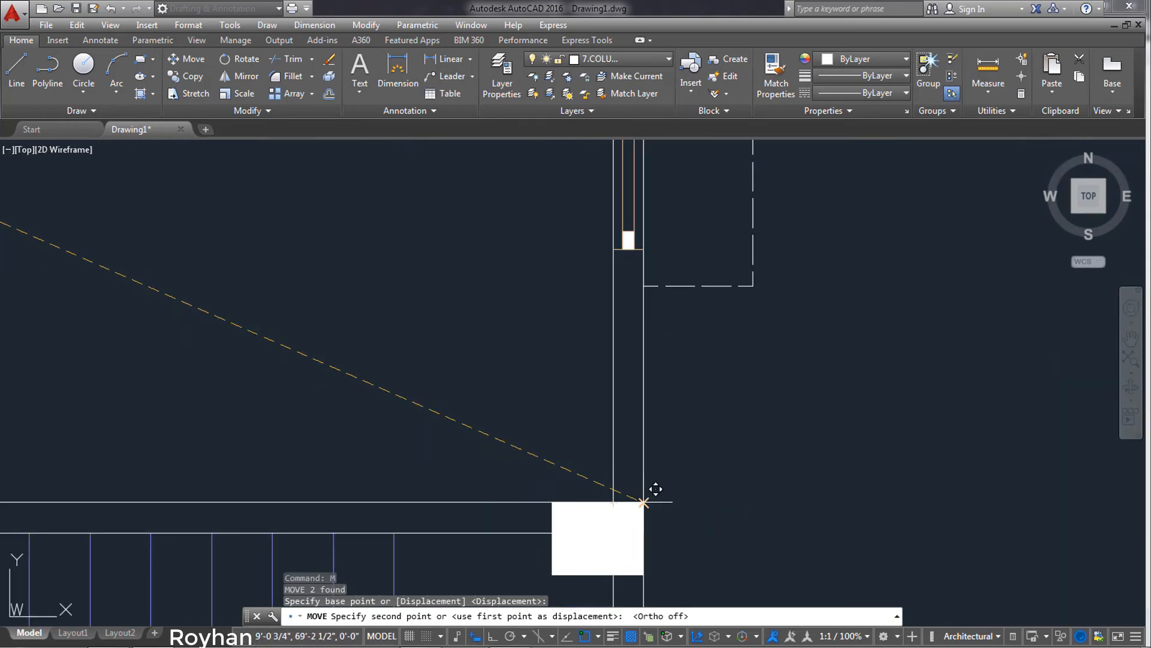
{"action": "left_click", "coordinate": [652, 489]}
Copy the column at the landing's upper-right junction straight down to the outer wall's corner below the landing
{"action": "scroll", "coordinate": [699, 466], "scroll_direction": "down", "scroll_amount": 2}
{"action": "middle_click_drag", "start_coordinate": [699, 466], "coordinate": [686, 358]}
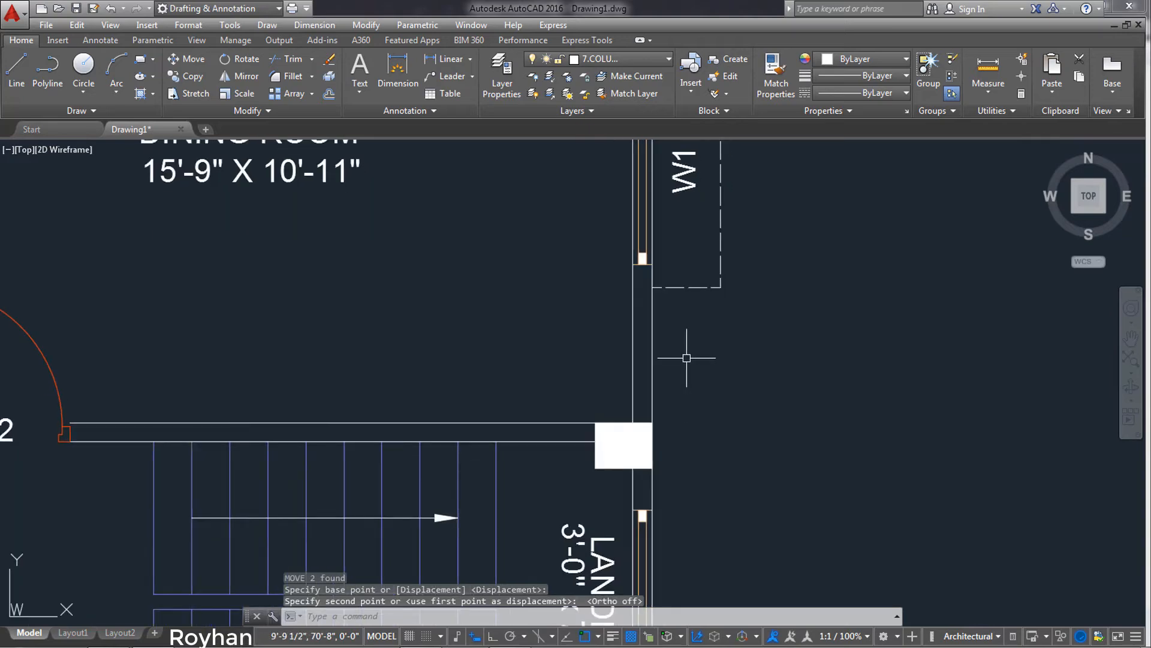
{"action": "scroll", "coordinate": [719, 445], "scroll_direction": "down", "scroll_amount": 2}
{"action": "middle_click_drag", "start_coordinate": [727, 501], "coordinate": [691, 386]}
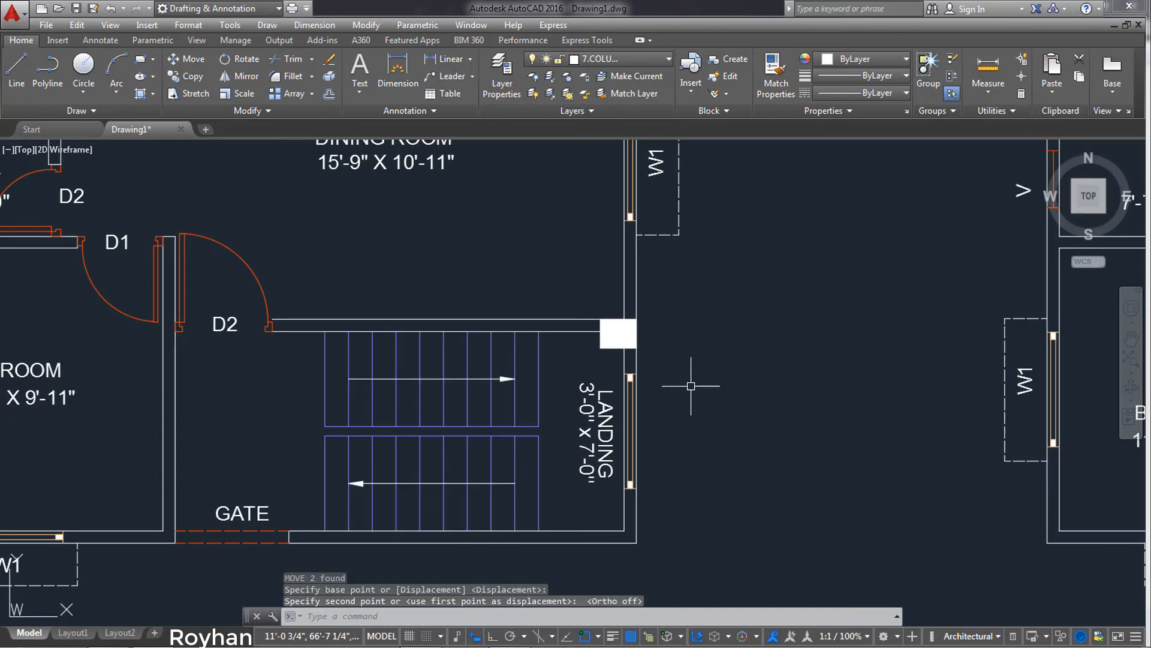
{"action": "left_click", "coordinate": [594, 307]}
{"action": "left_click", "coordinate": [670, 354]}
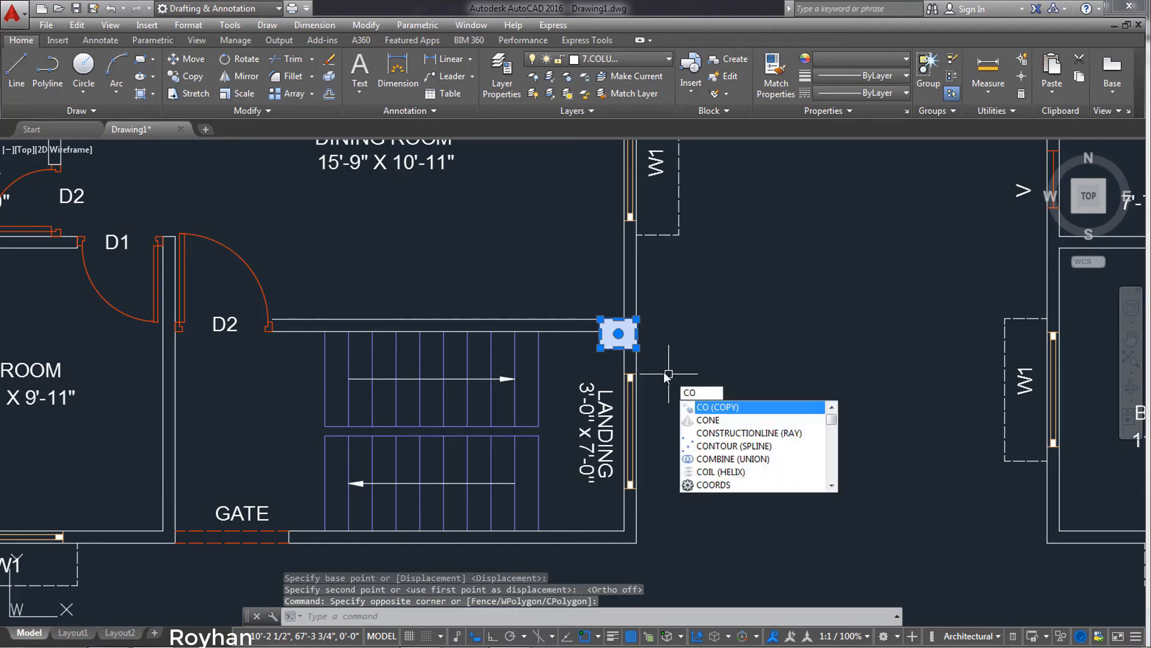
{"action": "key", "text": "Return"}
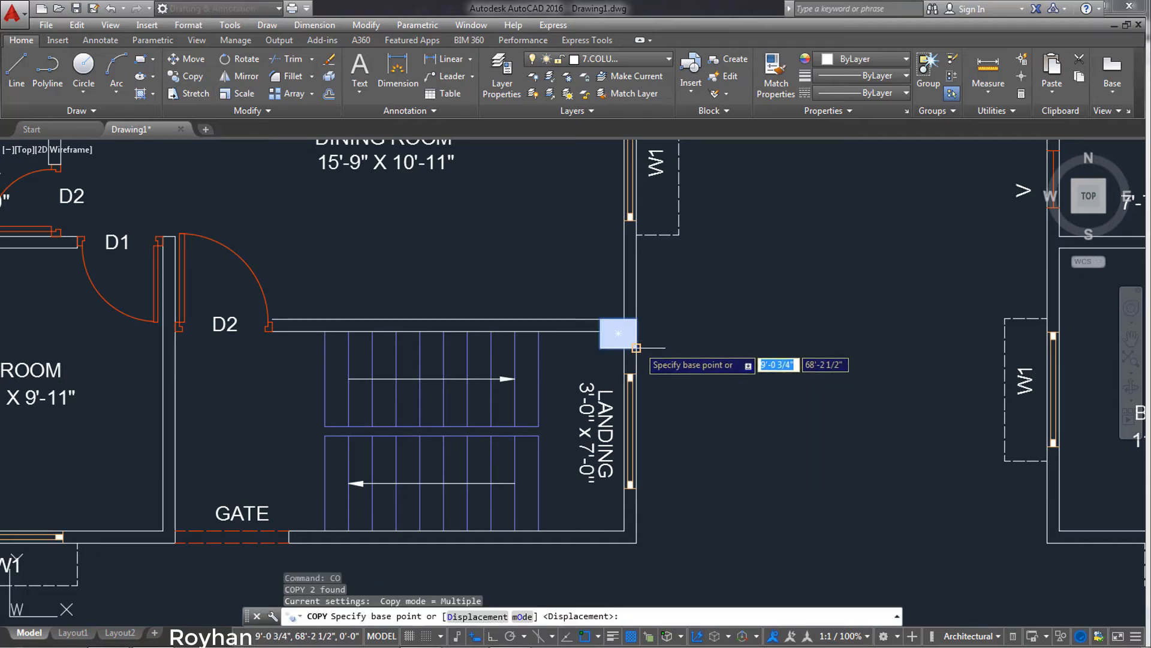
{"action": "left_click", "coordinate": [637, 348]}
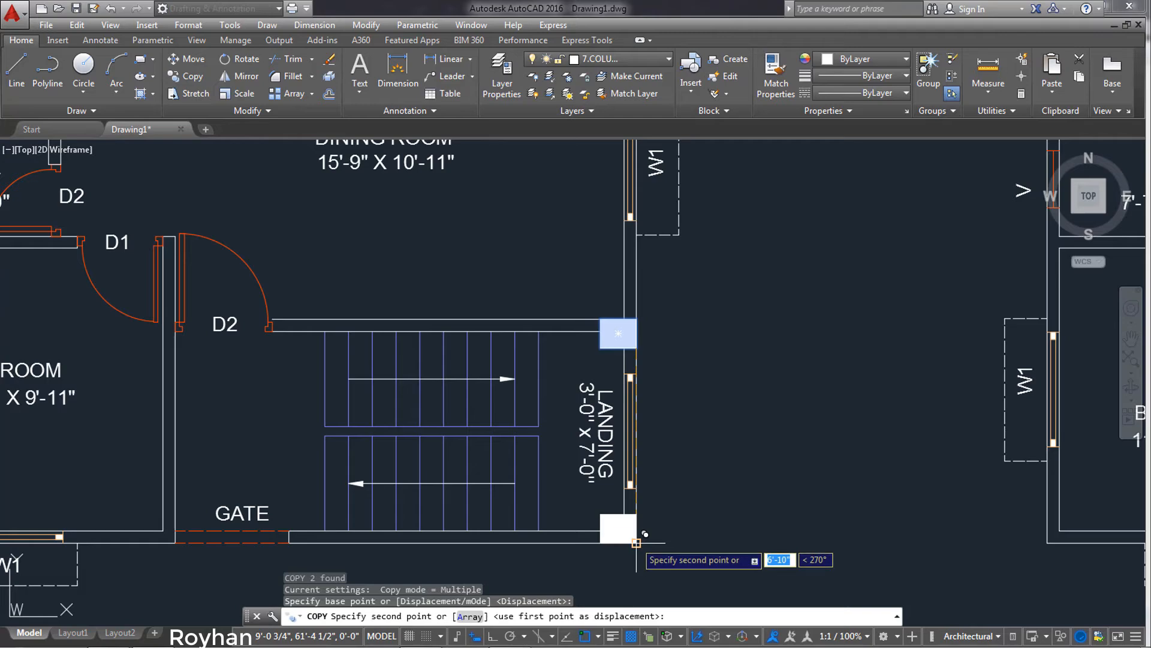
{"action": "left_click", "coordinate": [643, 535]}
{"action": "key", "text": "Return"}
Copy the landing's upper-right column to the left end of the staircase's upper wall, beside the D2 door
{"action": "scroll", "coordinate": [736, 481], "scroll_direction": "down", "scroll_amount": 2}
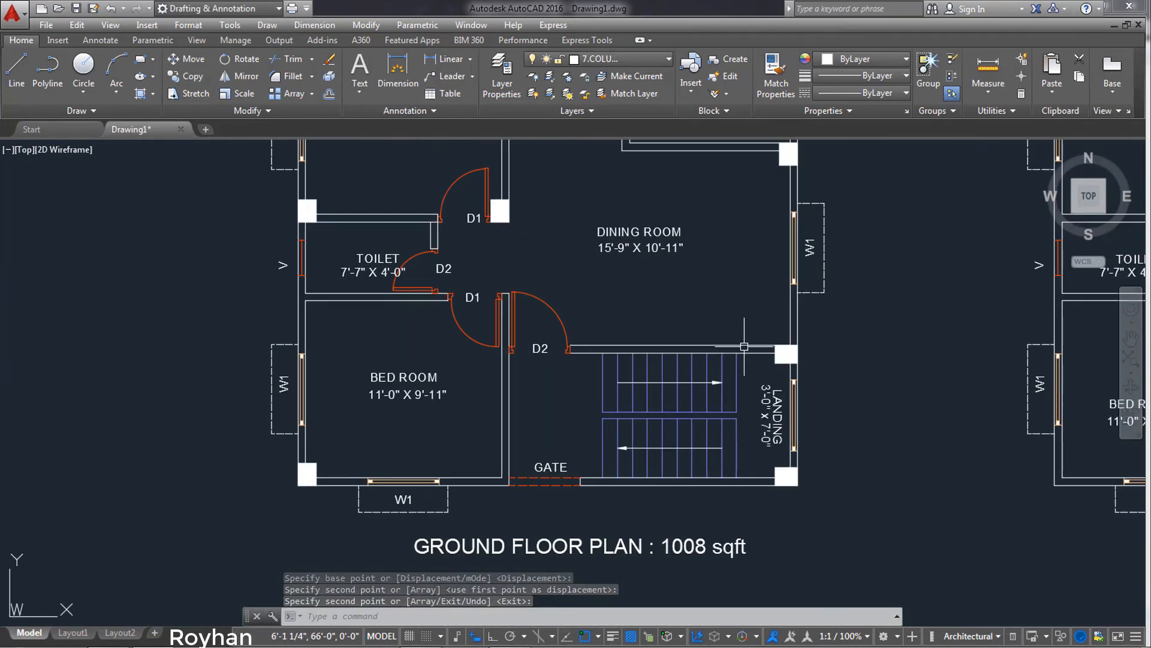
{"action": "left_click", "coordinate": [755, 313]}
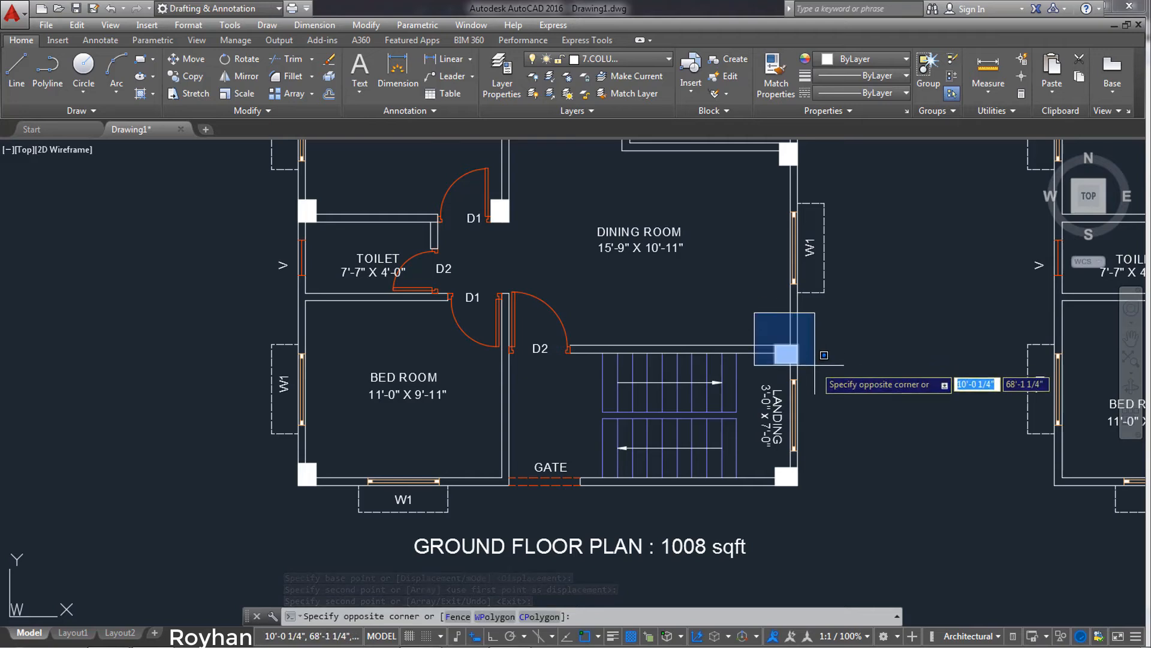
{"action": "left_click", "coordinate": [814, 367]}
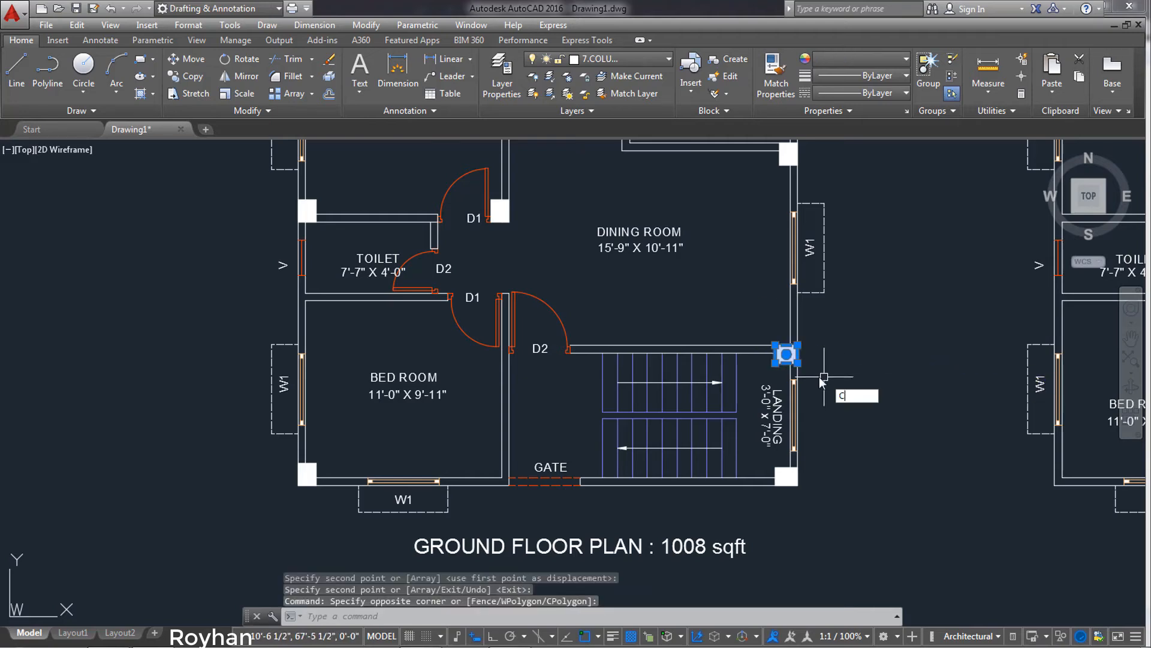
{"action": "type", "text": "CO"}
{"action": "key", "text": "Return"}
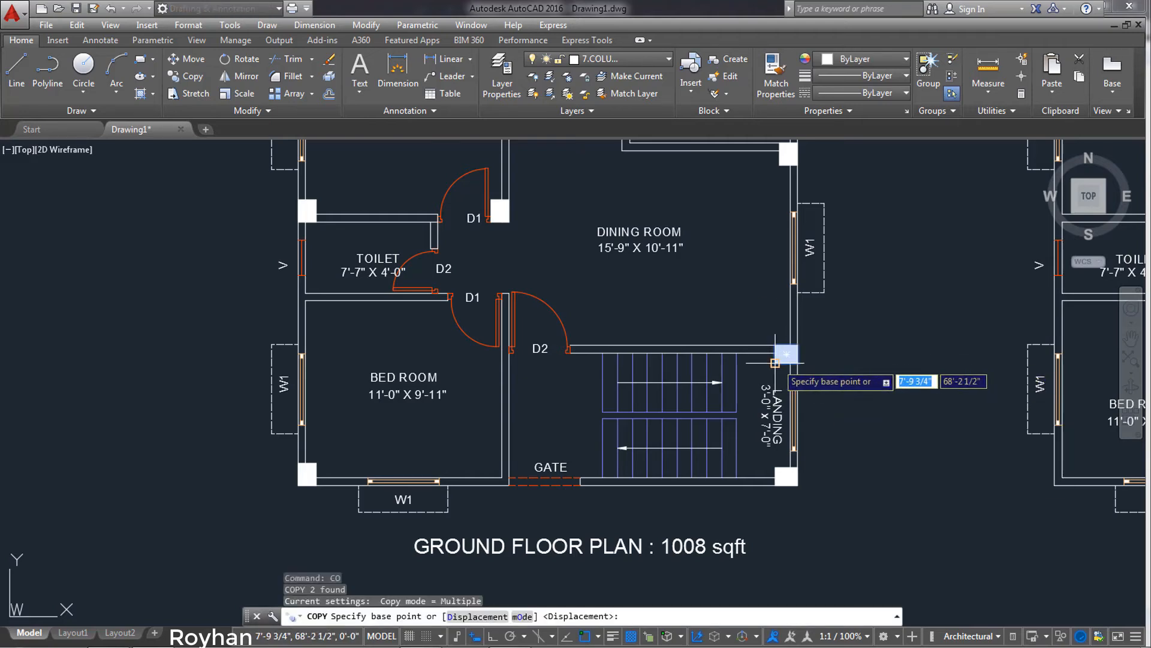
{"action": "left_click", "coordinate": [786, 355]}
{"action": "scroll", "coordinate": [600, 360], "scroll_direction": "up", "scroll_amount": 2}
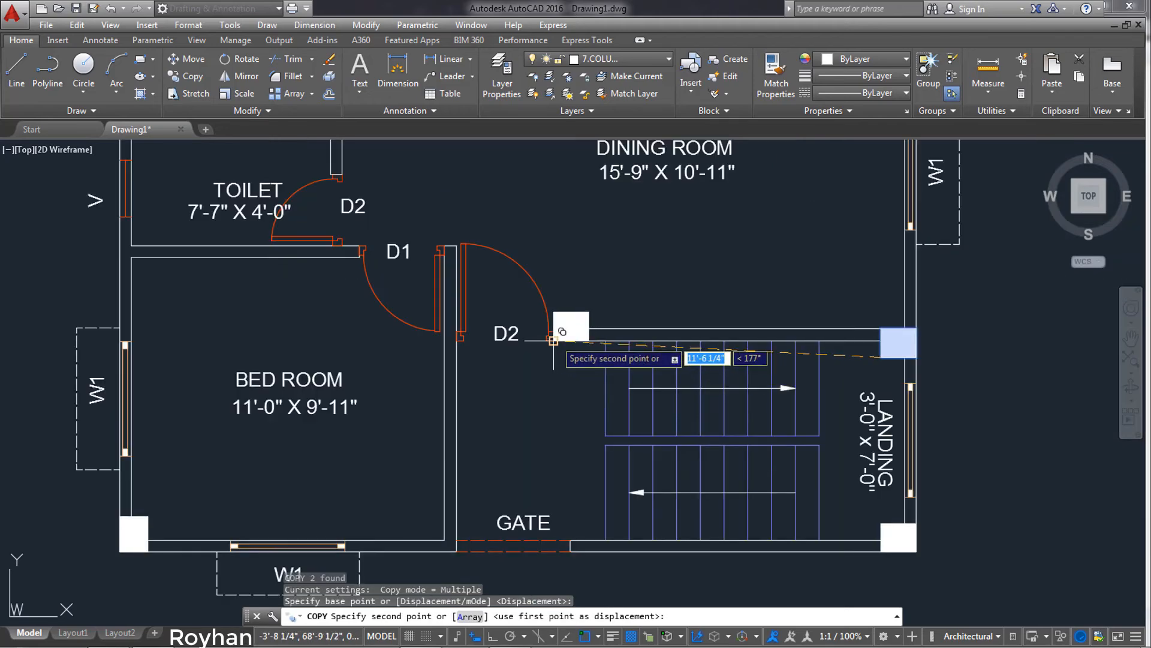
{"action": "left_click", "coordinate": [574, 335]}
{"action": "scroll", "coordinate": [540, 452], "scroll_direction": "down", "scroll_amount": 2}
{"action": "key", "text": "Return"}
Copy the column at the landing's lower-right corner to the 11'-0" X 9'-11" bedroom's lower-right corner, beside the gate
{"action": "middle_click_drag", "start_coordinate": [538, 444], "coordinate": [527, 381]}
{"action": "left_click", "coordinate": [737, 428]}
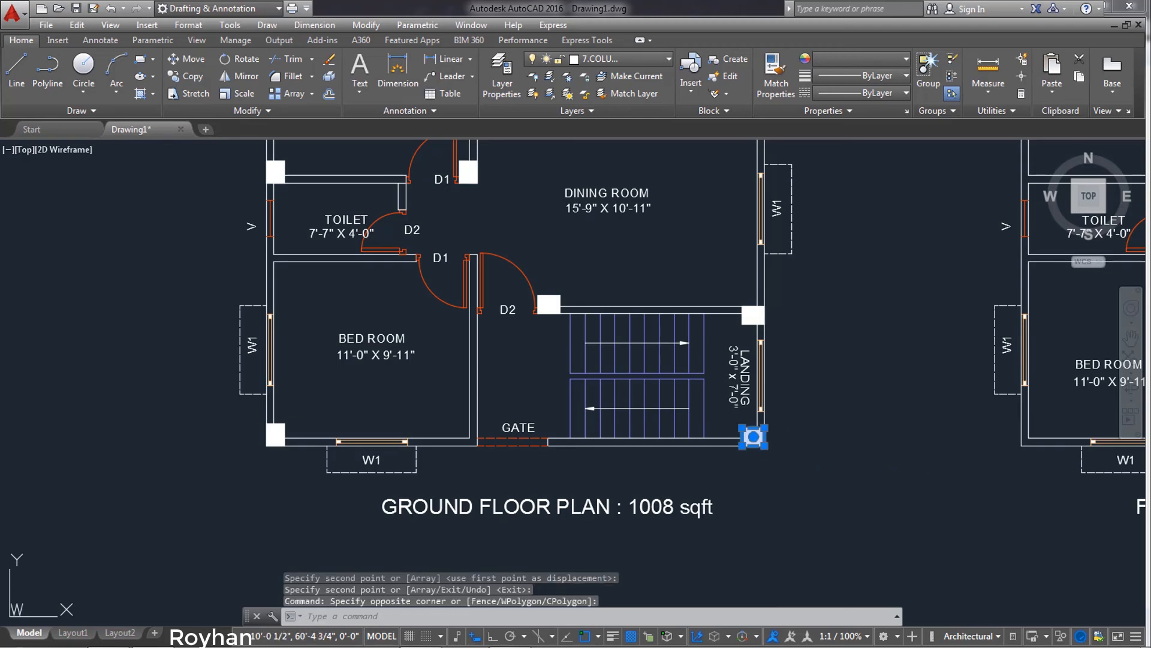
{"action": "left_click", "coordinate": [767, 449]}
{"action": "key", "text": "Return"}
{"action": "left_click", "coordinate": [764, 446]}
{"action": "scroll", "coordinate": [450, 452], "scroll_direction": "up", "scroll_amount": 2}
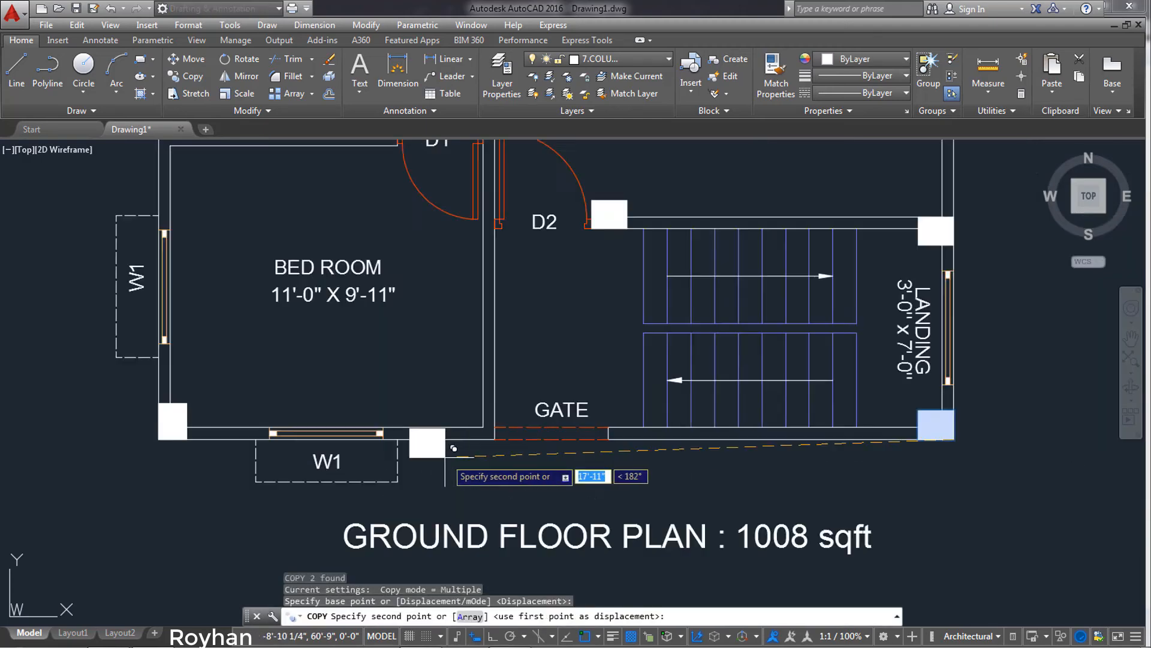
{"action": "scroll", "coordinate": [454, 448], "scroll_direction": "up", "scroll_amount": 2}
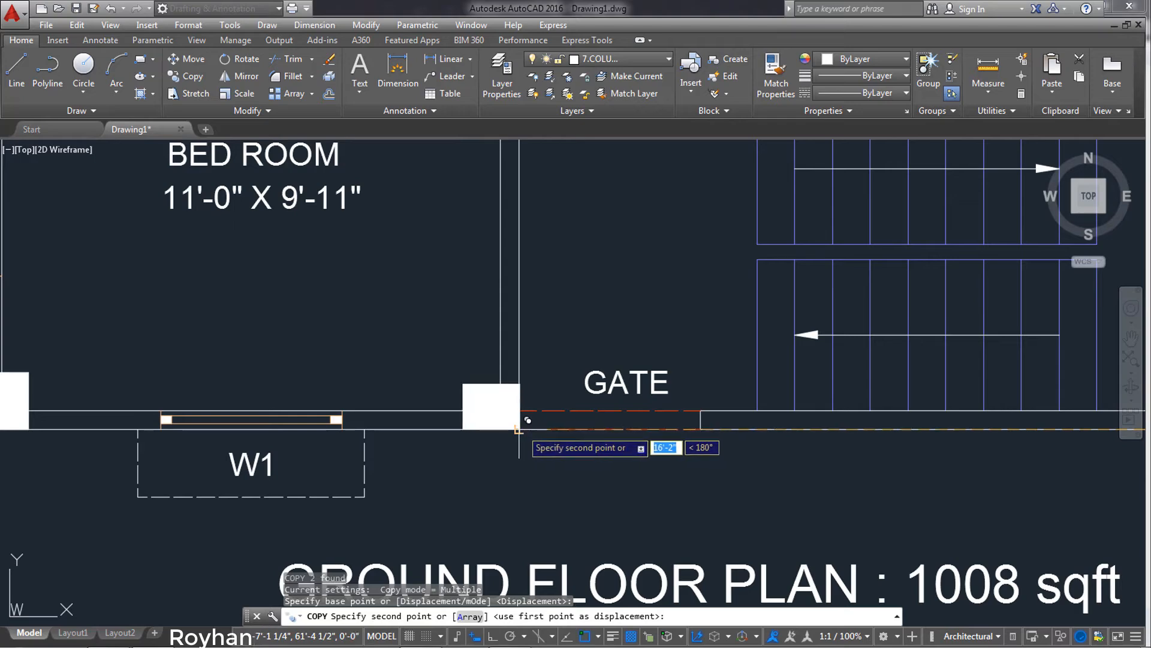
{"action": "scroll", "coordinate": [610, 487], "scroll_direction": "down", "scroll_amount": 2}
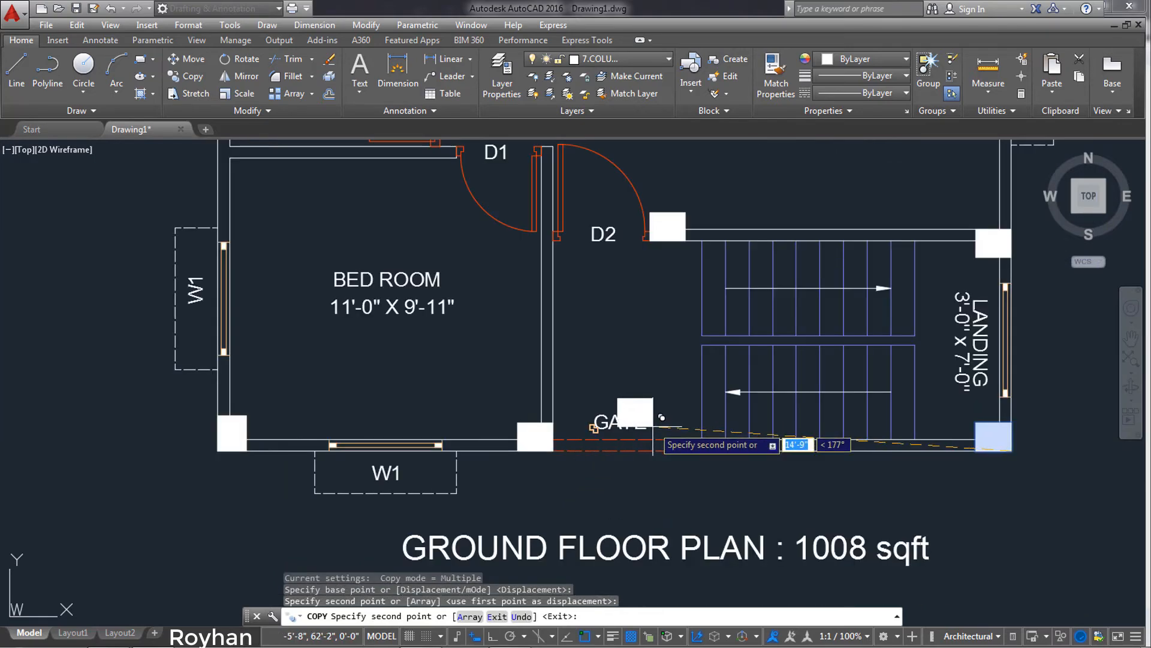
{"action": "key", "text": "Return"}
Delete the column at the left end of the staircase's upper wall, beside the D2 door
{"action": "scroll", "coordinate": [652, 427], "scroll_direction": "down", "scroll_amount": 6}
{"action": "scroll", "coordinate": [663, 419], "scroll_direction": "up", "scroll_amount": 2}
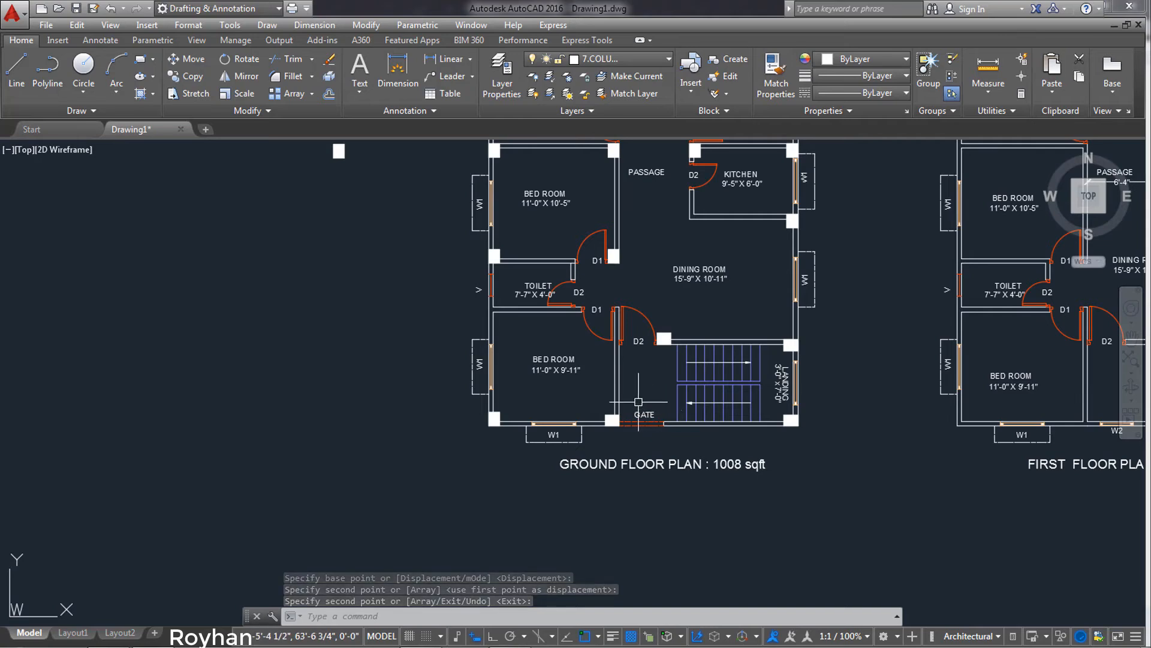
{"action": "scroll", "coordinate": [660, 366], "scroll_direction": "up", "scroll_amount": 2}
{"action": "scroll", "coordinate": [660, 364], "scroll_direction": "up", "scroll_amount": 2}
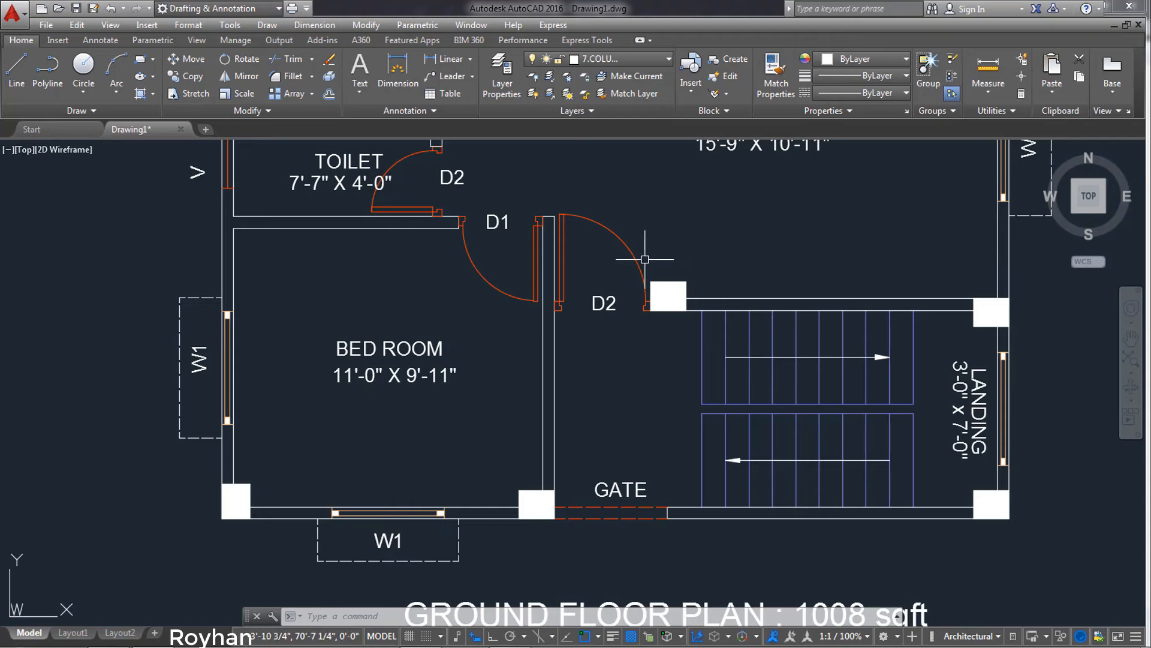
{"action": "left_click", "coordinate": [618, 269]}
{"action": "left_click", "coordinate": [698, 354]}
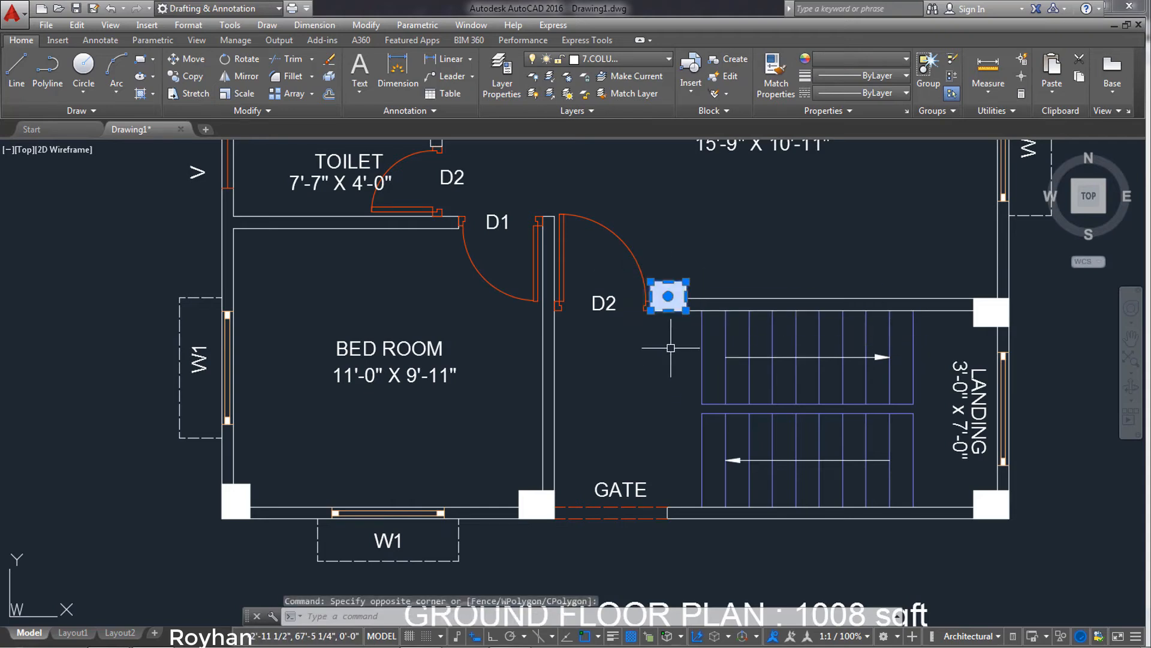
{"action": "key", "text": "Delete"}
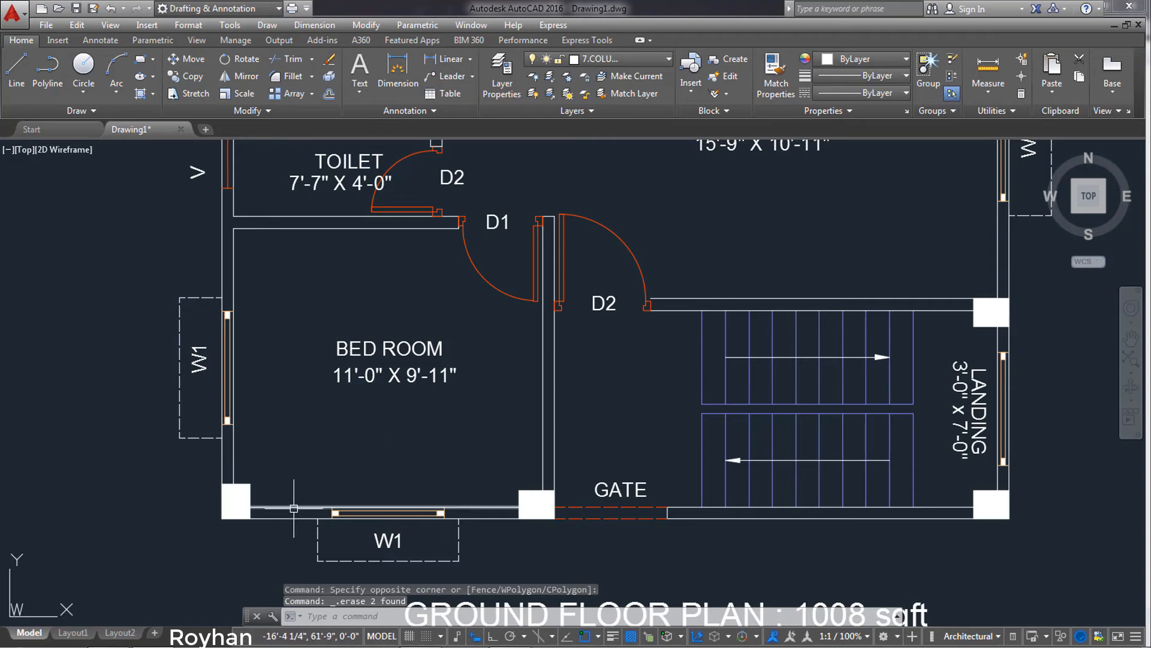
{"action": "left_click", "coordinate": [201, 475]}
{"action": "left_click", "coordinate": [274, 541]}
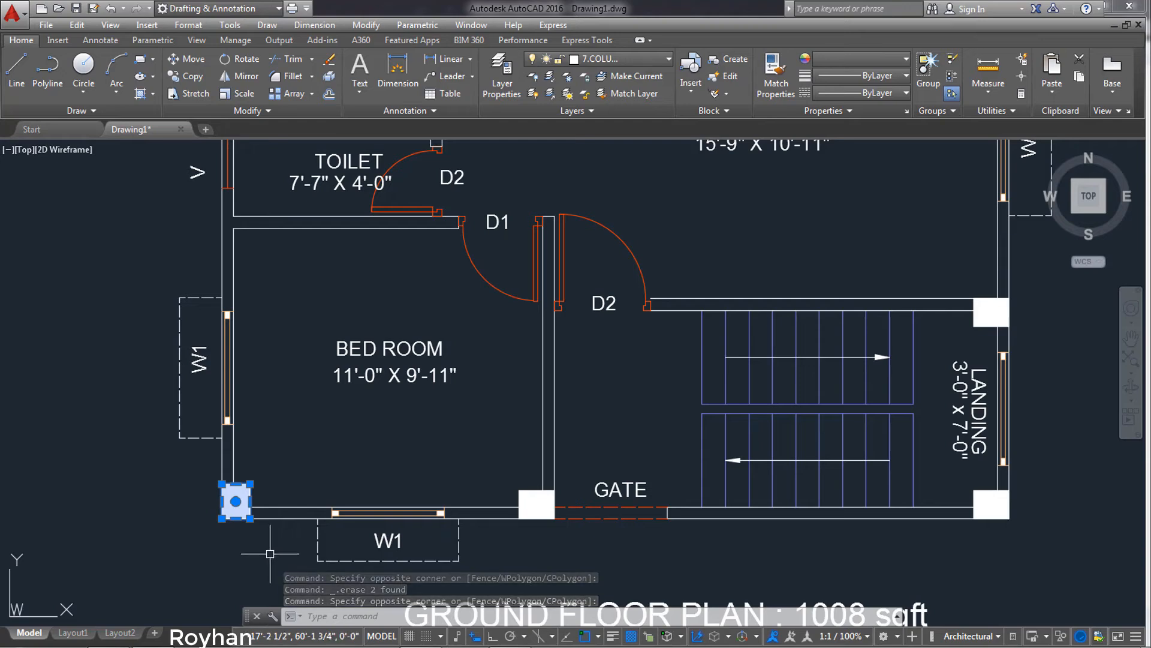
{"action": "key", "text": "Escape"}
Copy the landing's upper-right column by its upper-left corner onto the upper corner of the staircase wall's end at the D2 door
{"action": "left_click", "coordinate": [959, 286]}
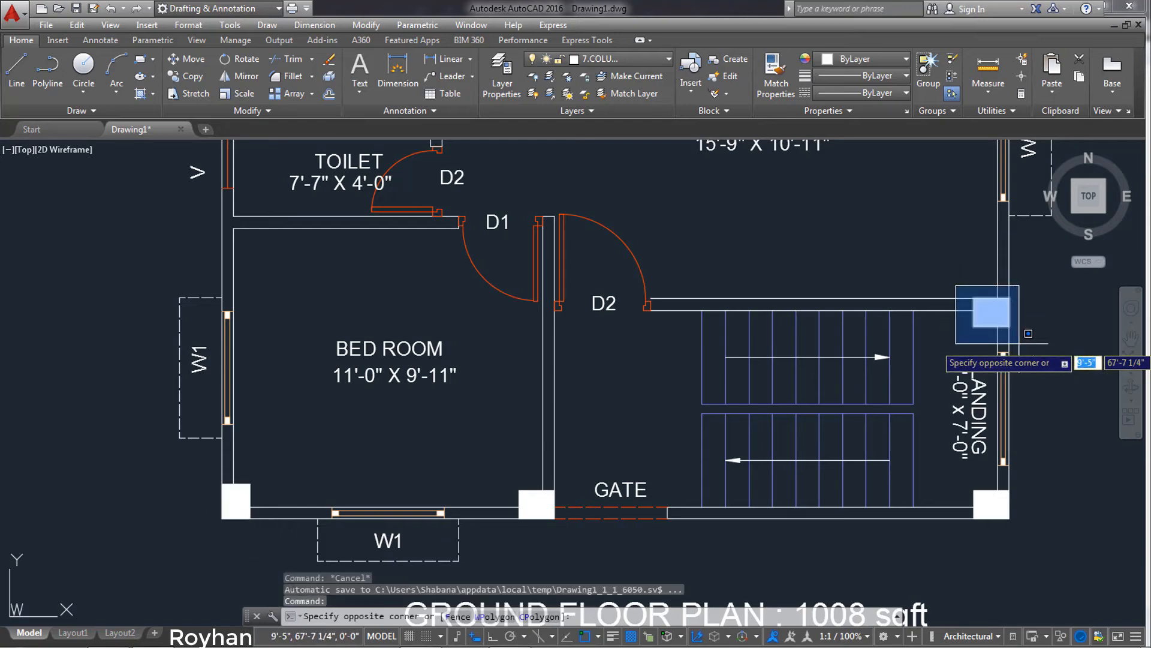
{"action": "left_click", "coordinate": [1021, 338]}
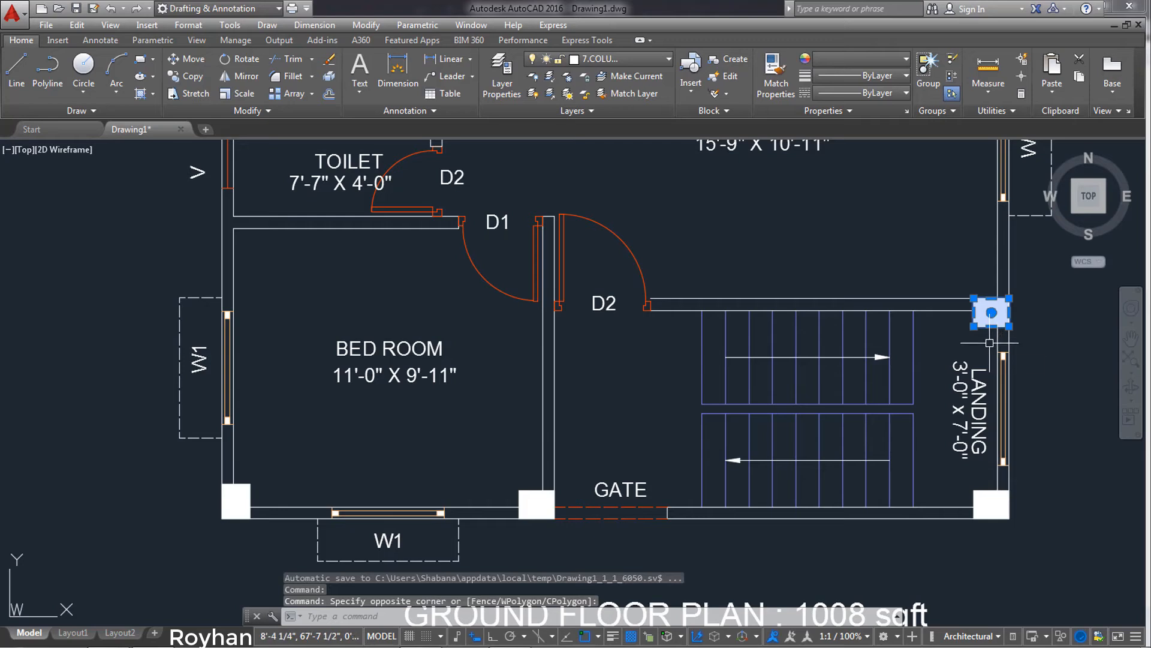
{"action": "type", "text": "CO"}
{"action": "key", "text": "Return"}
{"action": "left_click", "coordinate": [973, 298]}
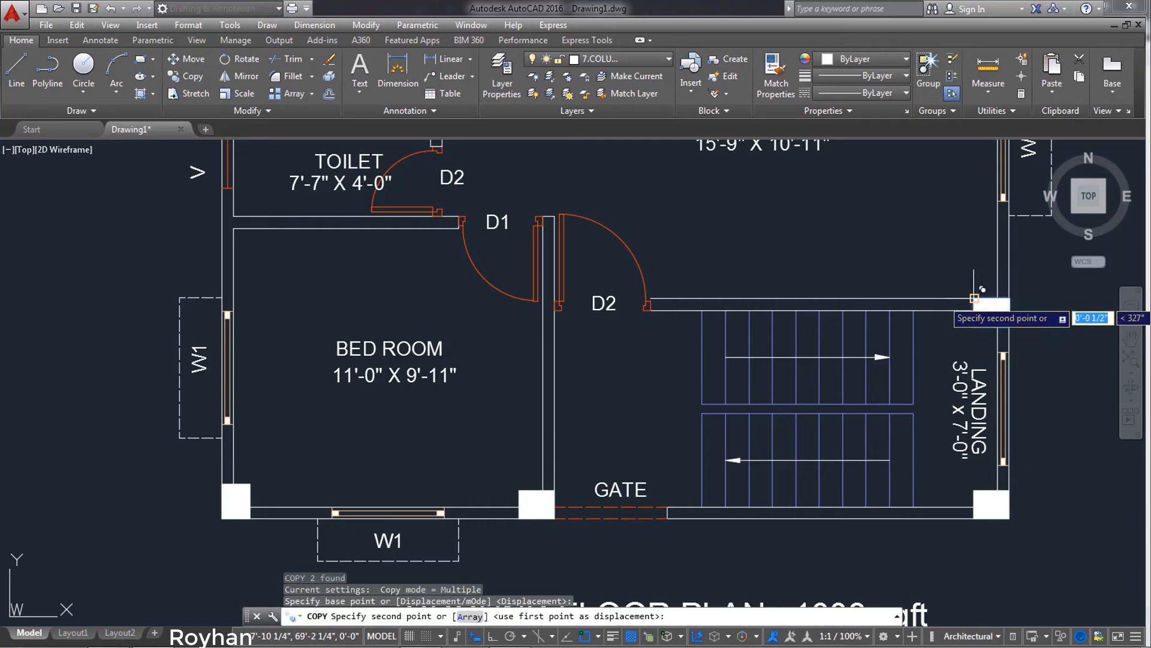
{"action": "scroll", "coordinate": [633, 334], "scroll_direction": "up", "scroll_amount": 3}
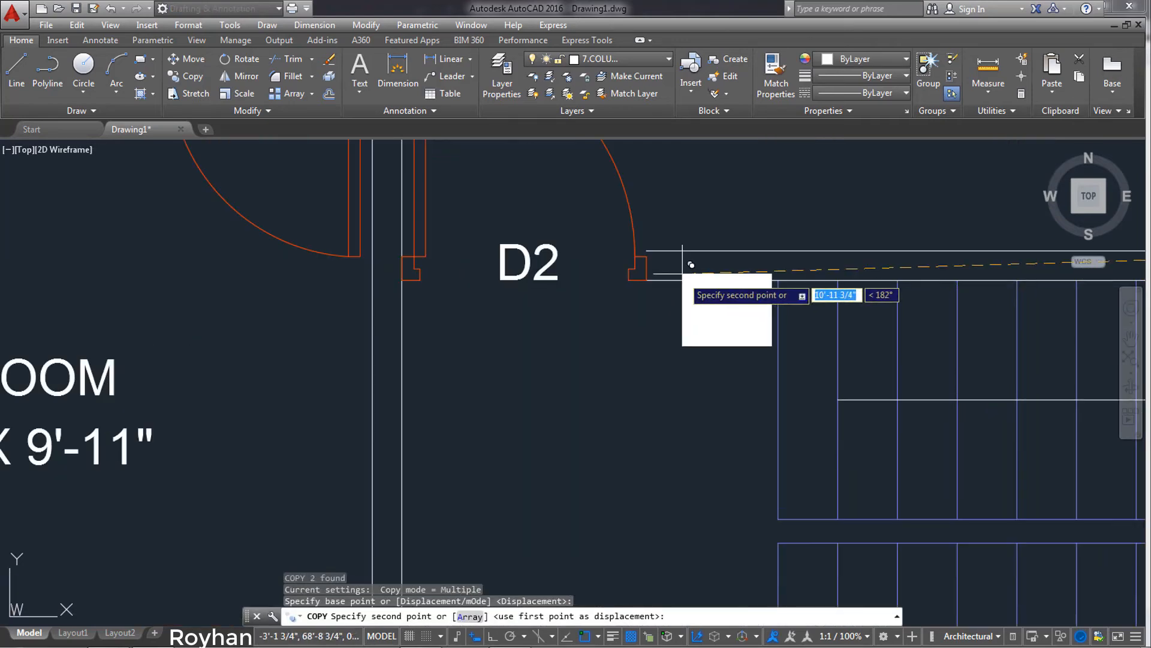
{"action": "left_click", "coordinate": [646, 251]}
{"action": "key", "text": "Return"}
{"action": "scroll", "coordinate": [608, 455], "scroll_direction": "down", "scroll_amount": 5}
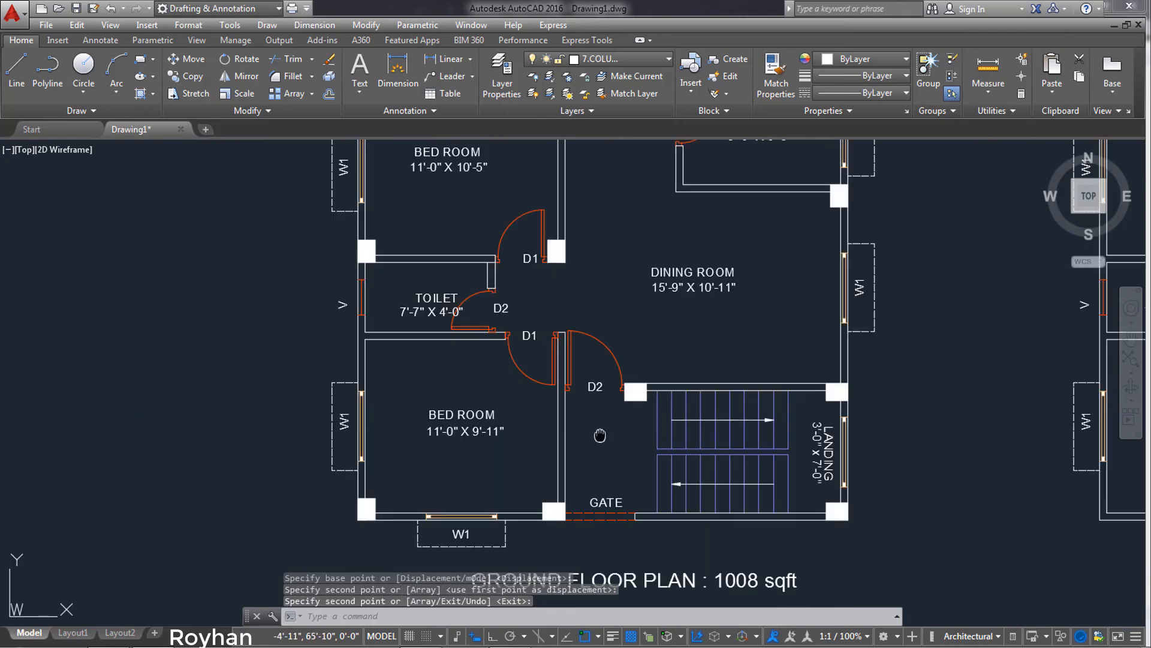
{"action": "mouse_move", "coordinate": [601, 436]}
{"action": "middle_mouse_down"}
{"action": "mouse_move", "coordinate": [587, 388]}
{"action": "mouse_move", "coordinate": [540, 441]}
{"action": "middle_mouse_up"}
{"action": "scroll", "coordinate": [592, 401], "scroll_direction": "down", "scroll_amount": 2}
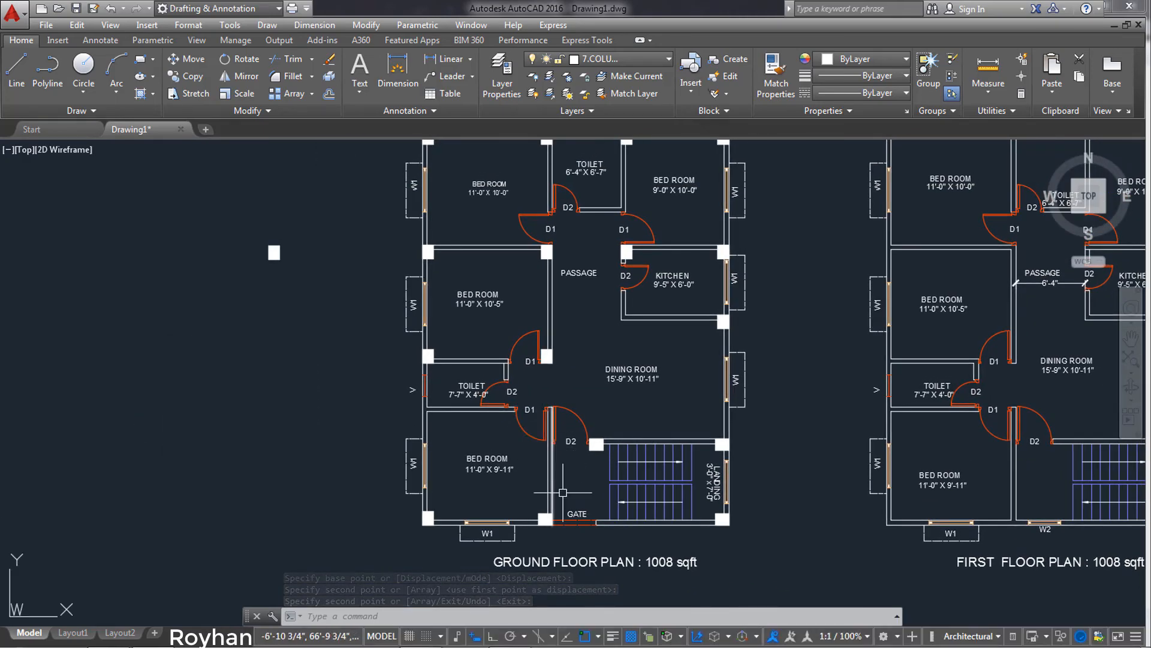
{"action": "middle_click_drag", "start_coordinate": [534, 488], "coordinate": [523, 461]}
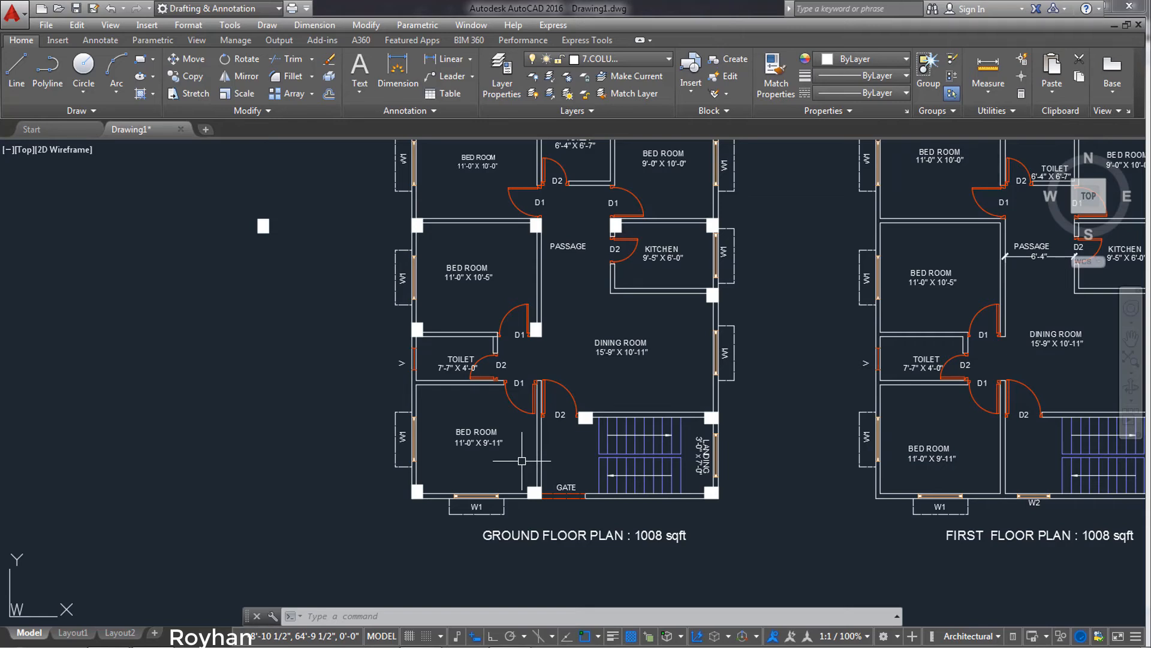
Delete the spare column standing outside the ground floor plan
{"action": "middle_click_drag", "start_coordinate": [696, 399], "coordinate": [589, 438]}
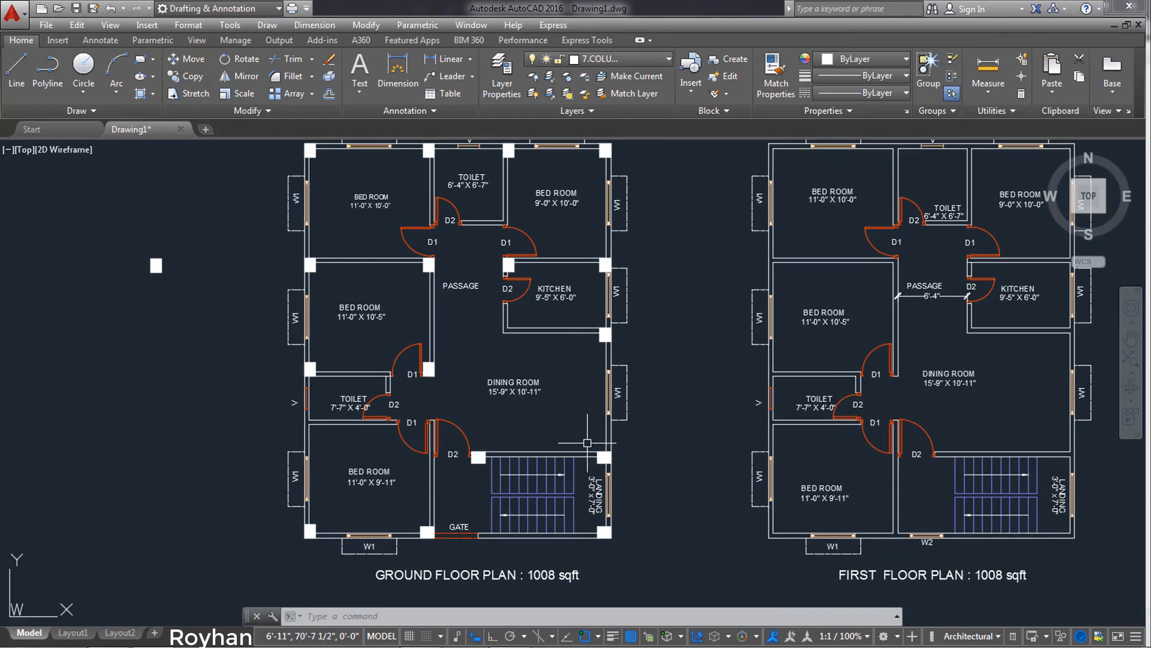
{"action": "middle_click_drag", "start_coordinate": [643, 543], "coordinate": [645, 533]}
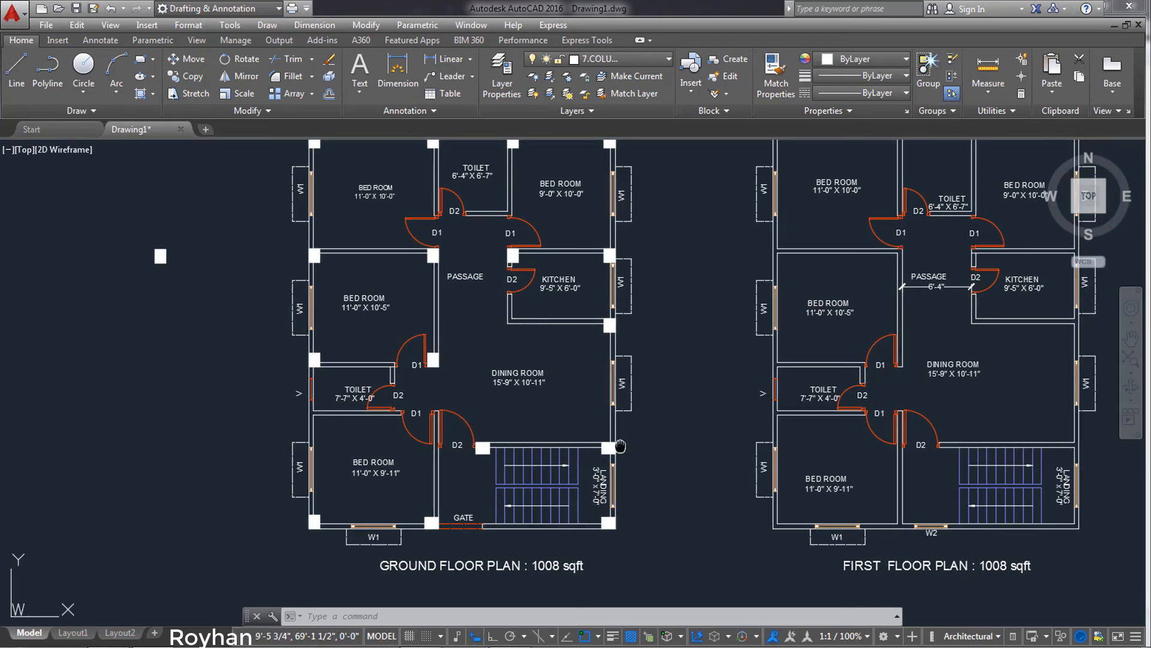
{"action": "middle_click_drag", "start_coordinate": [626, 467], "coordinate": [640, 516]}
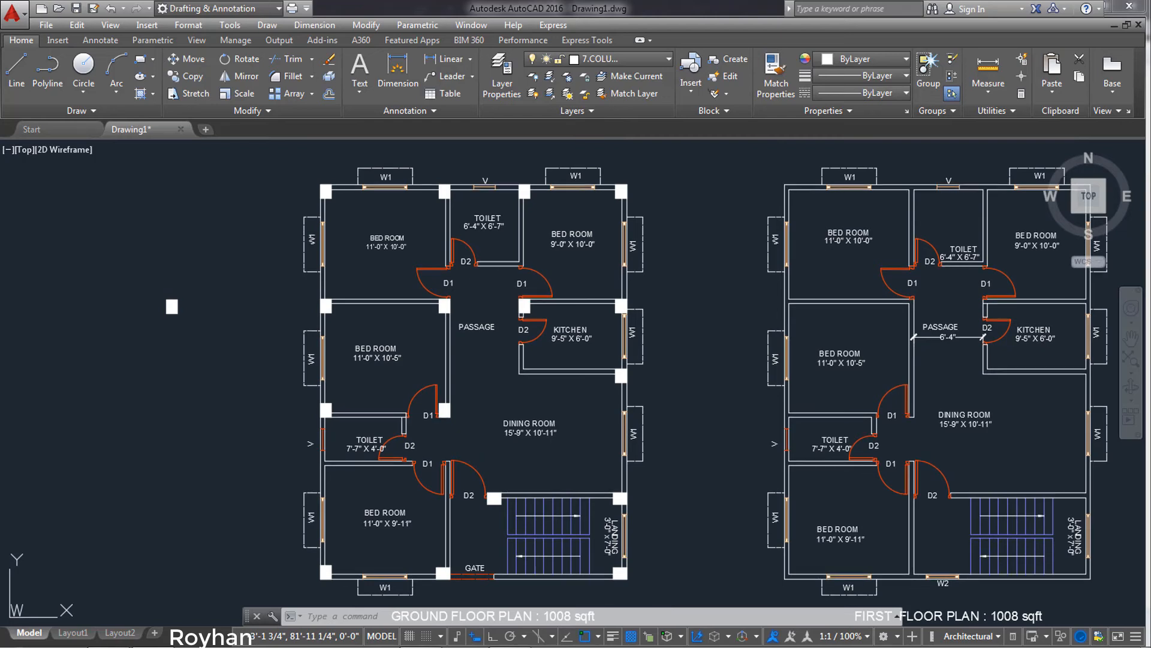
{"action": "left_click", "coordinate": [203, 376]}
{"action": "left_click", "coordinate": [124, 256]}
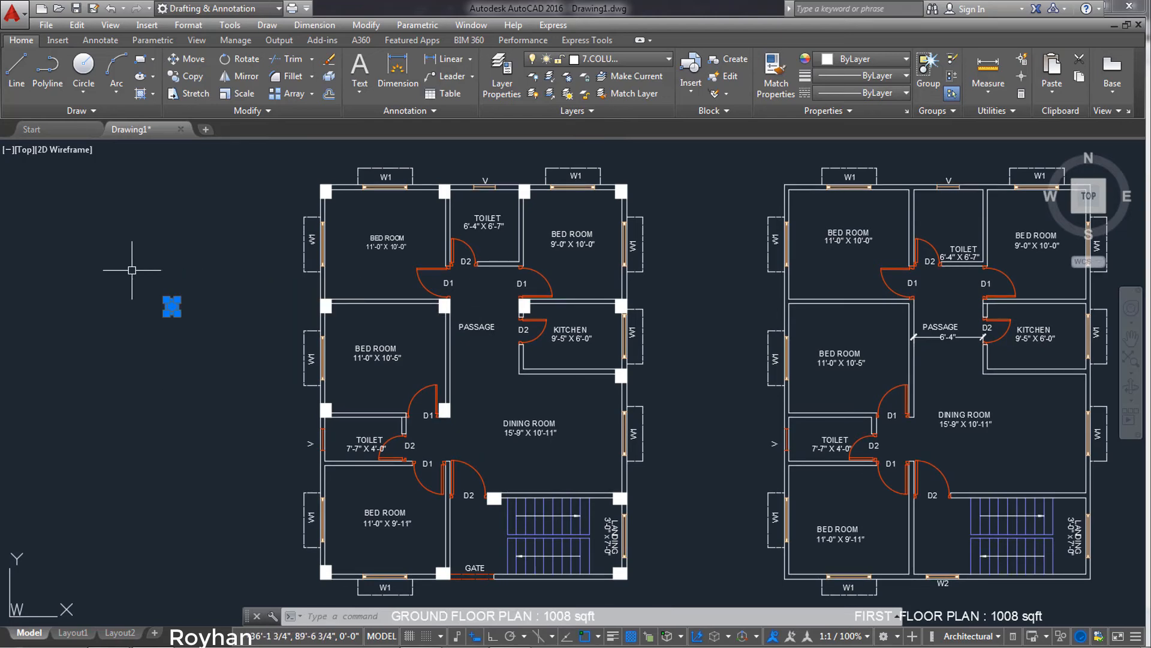
{"action": "key", "text": "Delete"}
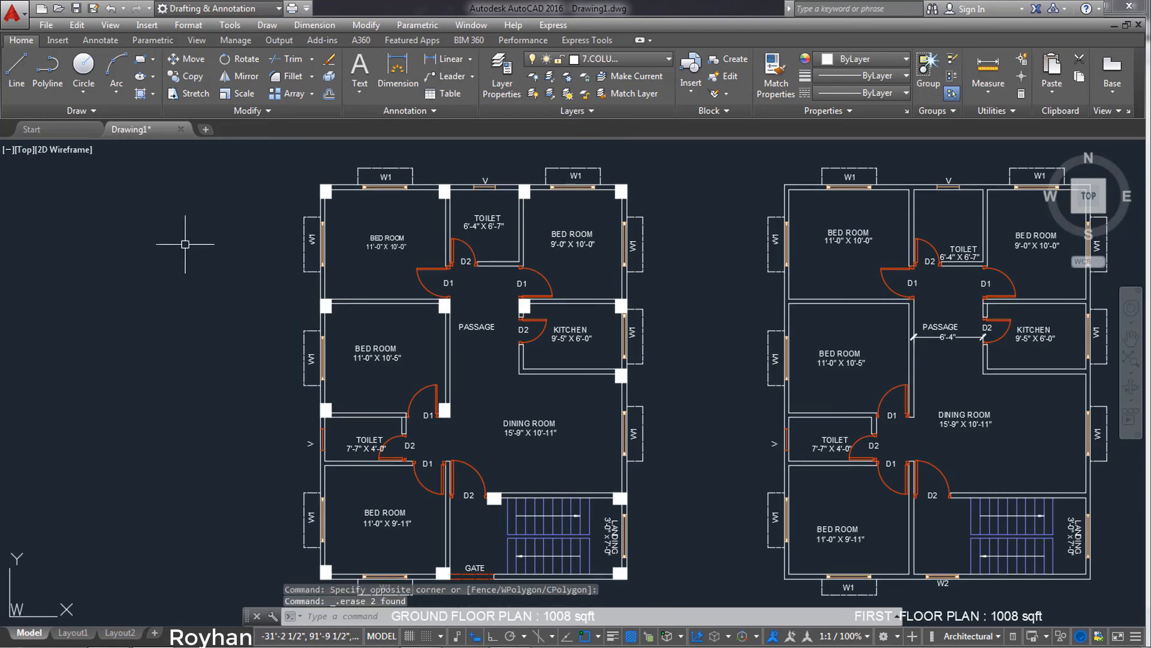
Select every object on layer 7.COLUMN in the entire drawing with Quick Select
{"action": "right_click", "coordinate": [218, 271]}
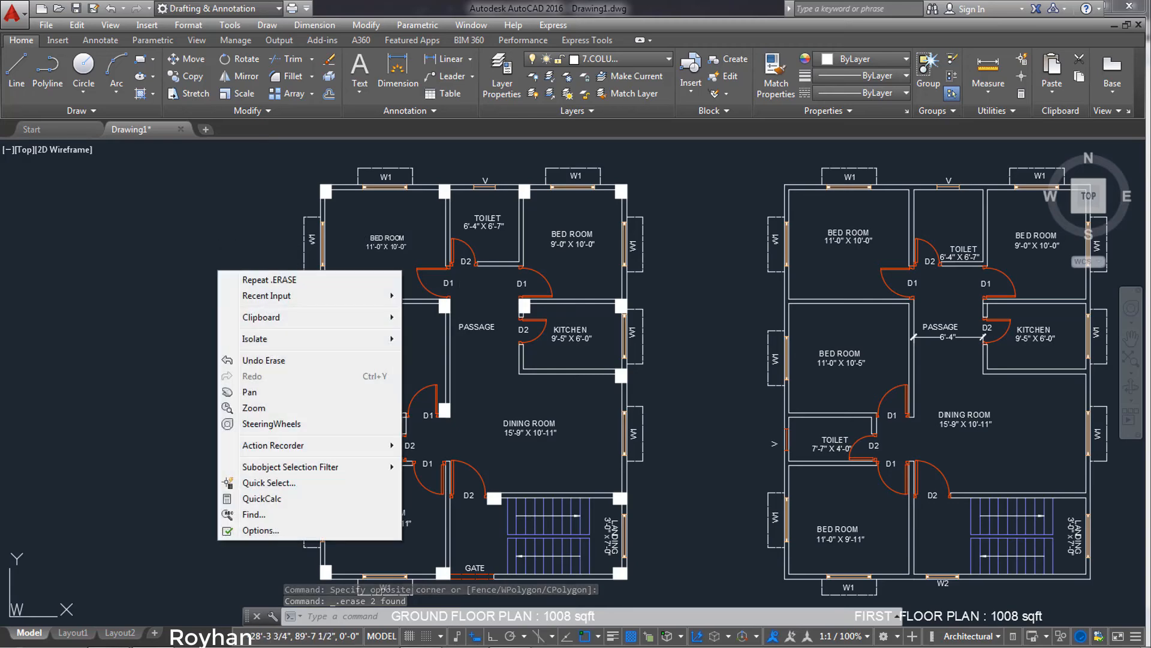
{"action": "left_click", "coordinate": [271, 483]}
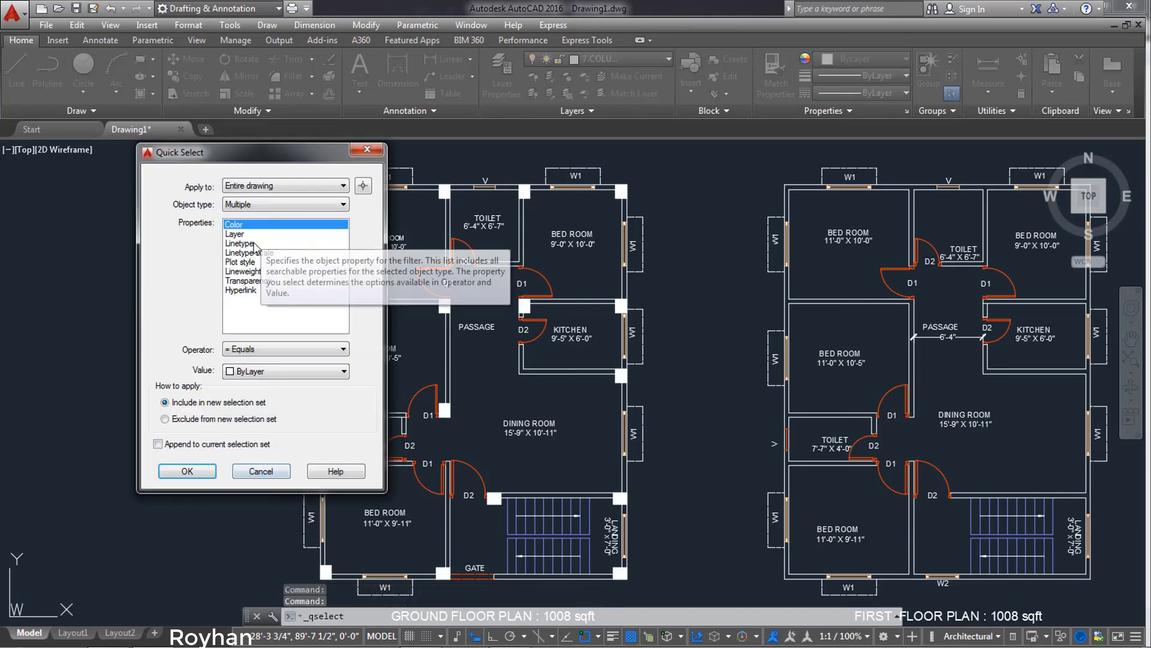
{"action": "left_click", "coordinate": [243, 235]}
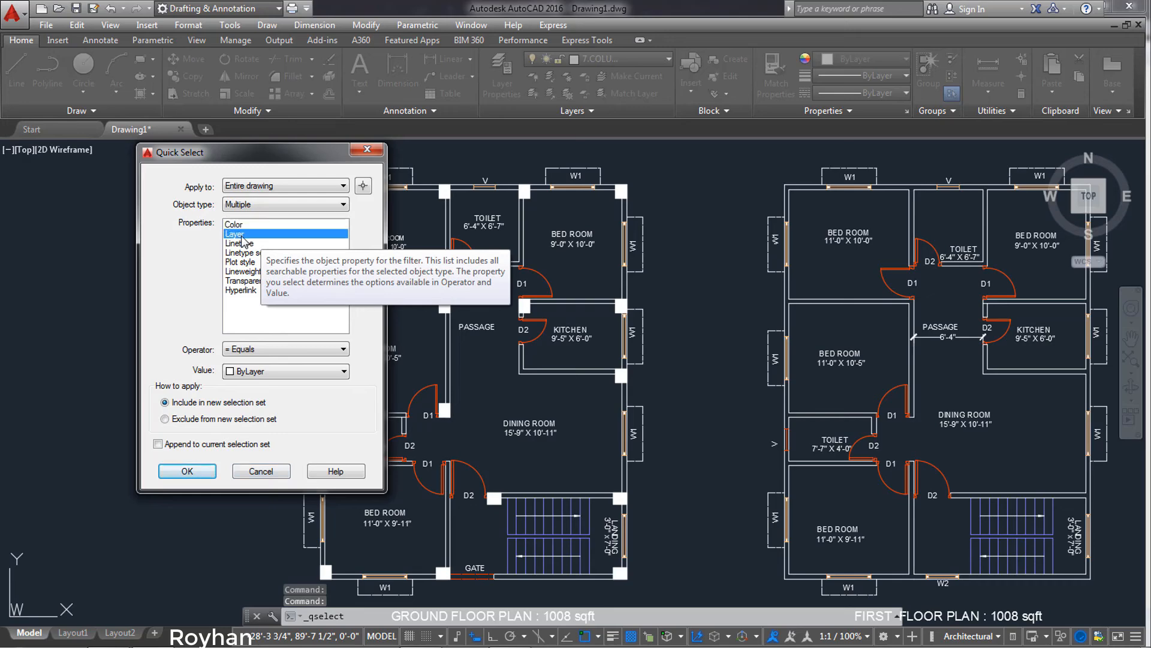
{"action": "left_click", "coordinate": [277, 372]}
{"action": "left_click", "coordinate": [264, 467]}
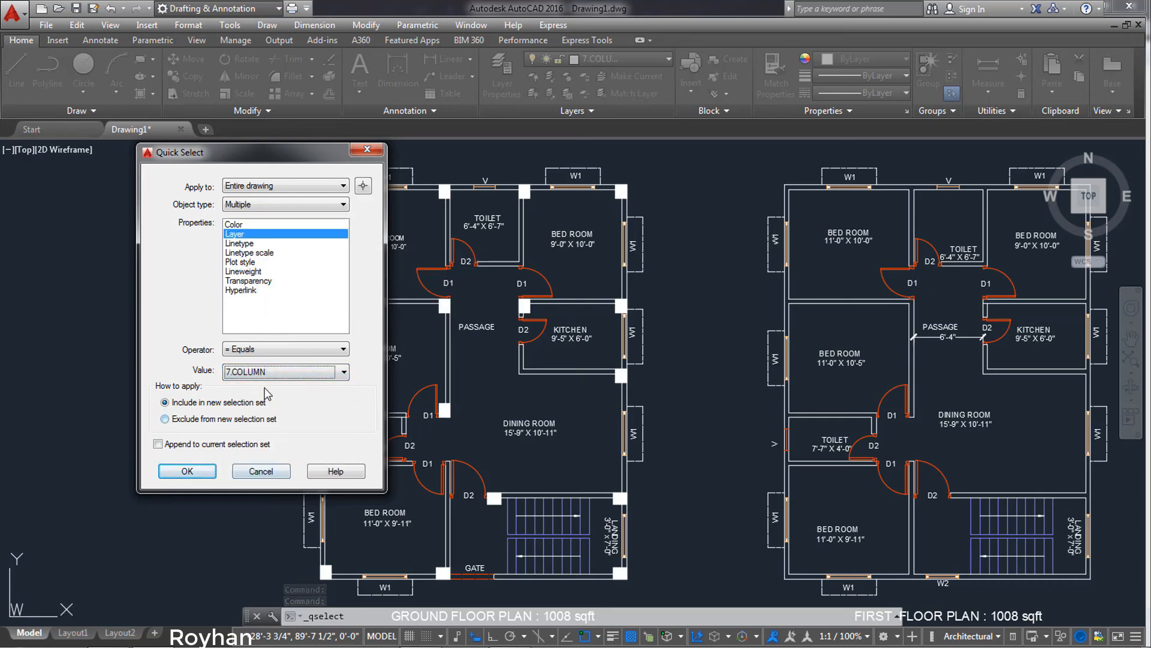
{"action": "left_click", "coordinate": [188, 471]}
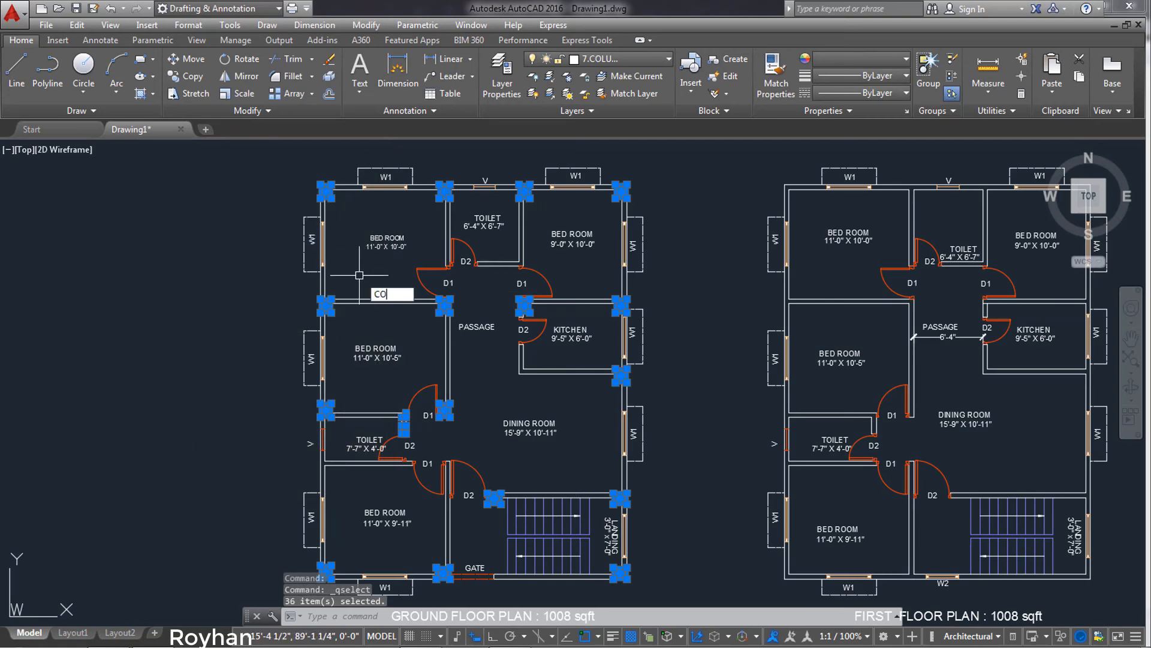
Copy the selected column-layer objects from the ground floor plan's upper-left corner to the matching corner of the first floor plan
{"action": "key", "text": "Return"}
{"action": "scroll", "coordinate": [317, 182], "scroll_direction": "up", "scroll_amount": 2}
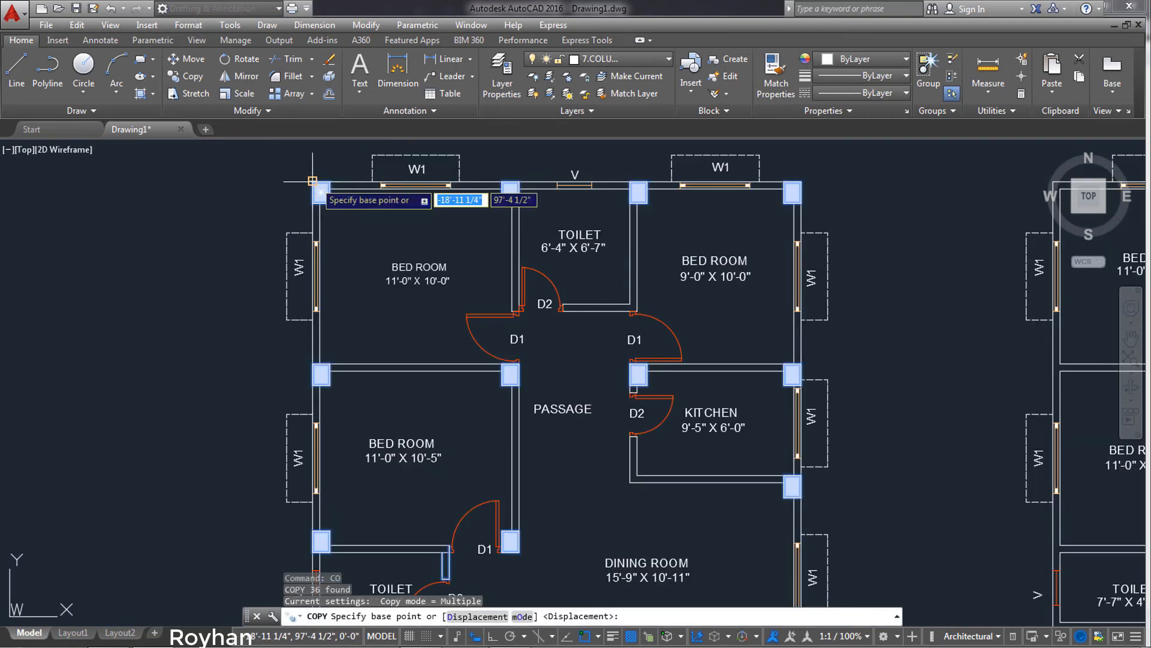
{"action": "left_click", "coordinate": [312, 180]}
{"action": "middle_click_drag", "start_coordinate": [886, 249], "coordinate": [425, 287]}
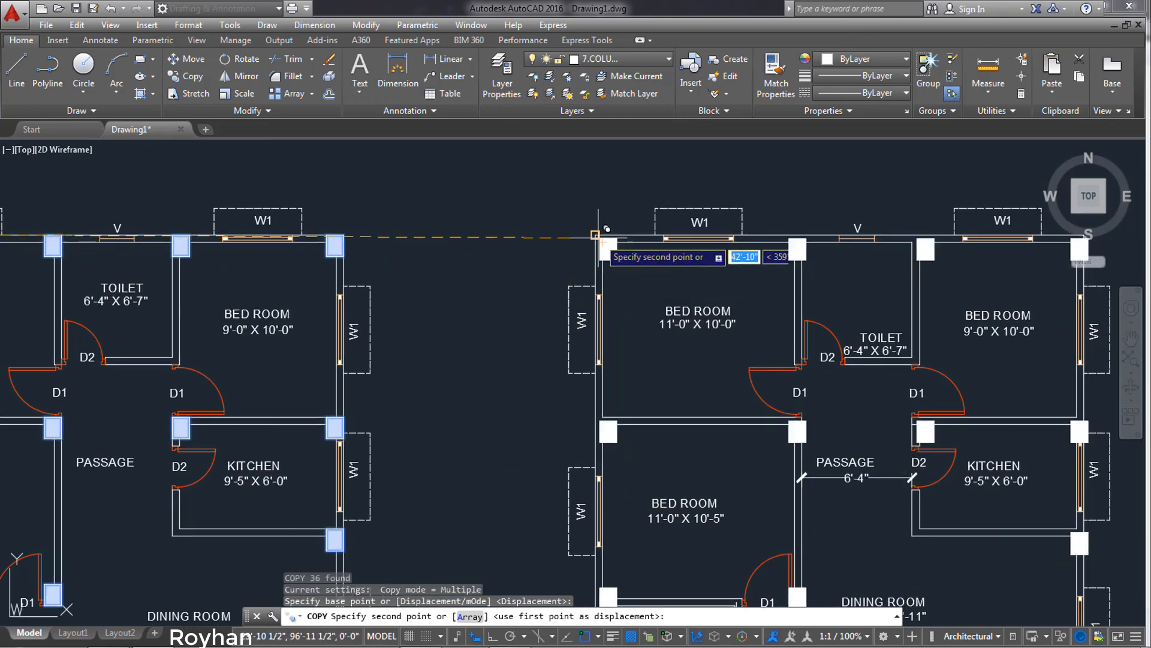
{"action": "left_click", "coordinate": [604, 225]}
{"action": "scroll", "coordinate": [623, 299], "scroll_direction": "down", "scroll_amount": 5}
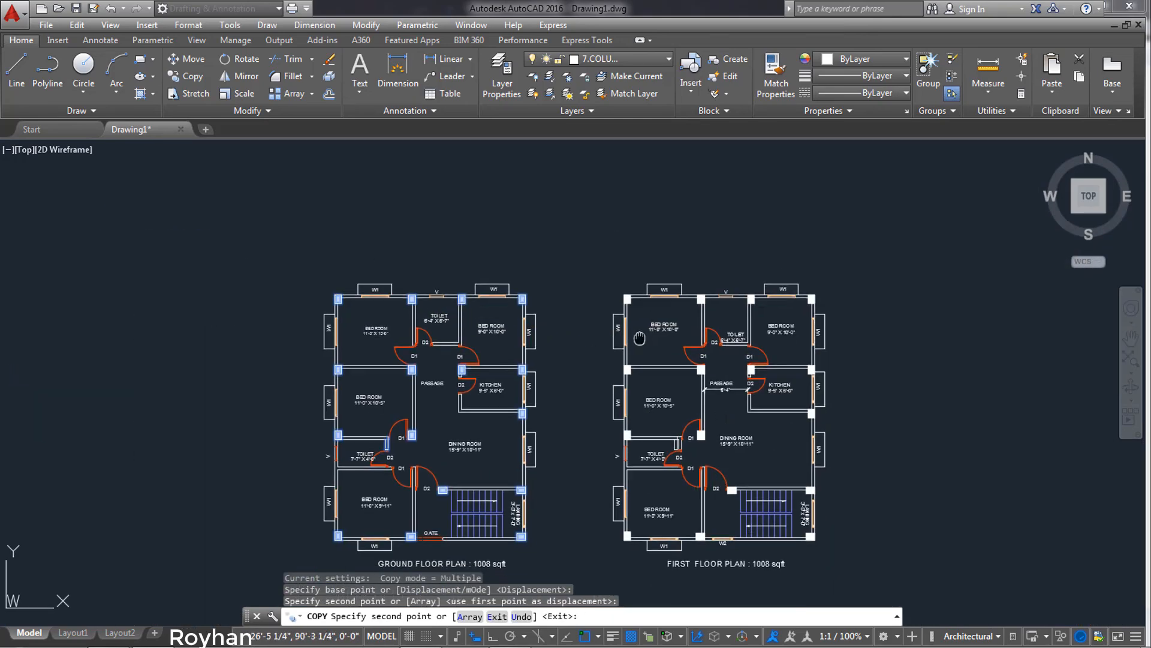
{"action": "scroll", "coordinate": [711, 336], "scroll_direction": "up", "scroll_amount": 2}
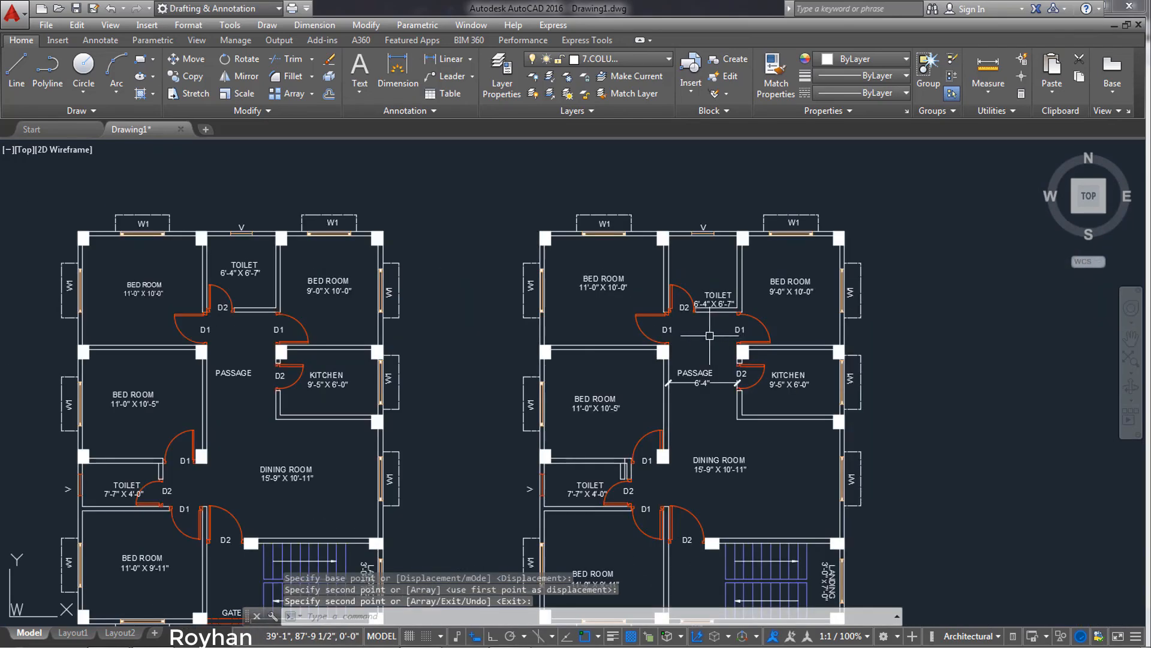
Examine the first floor plan's copied columns against its walls and doors, especially around the toilet, staircase and W2 window
{"action": "scroll", "coordinate": [709, 339], "scroll_direction": "up", "scroll_amount": 2}
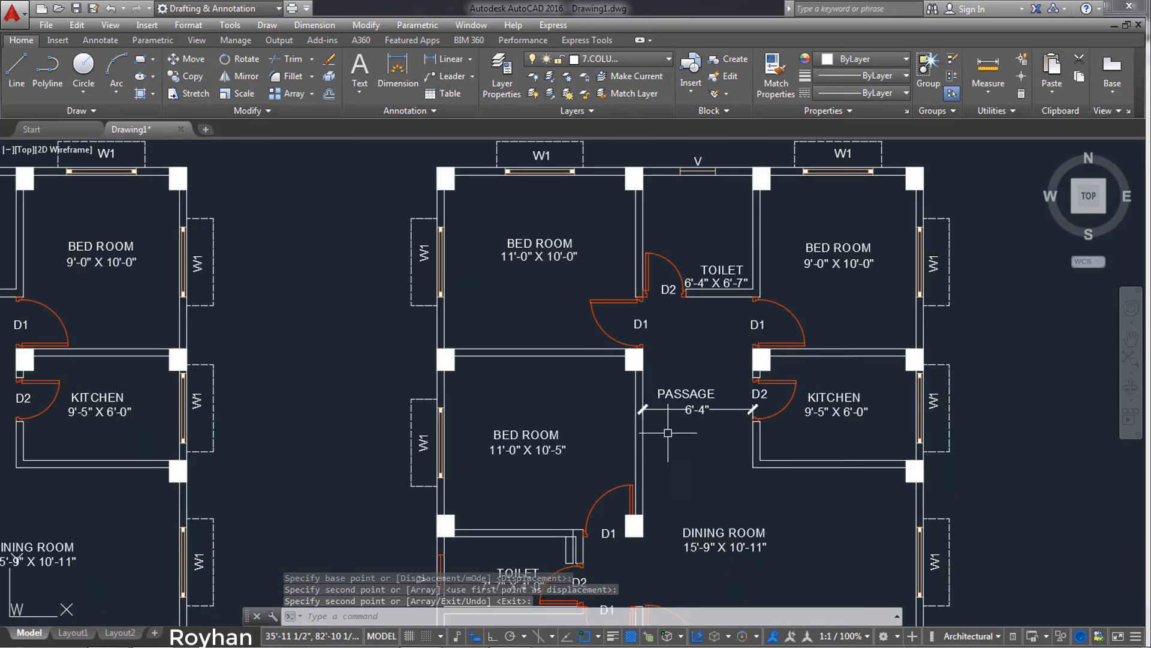
{"action": "middle_click_drag", "start_coordinate": [755, 539], "coordinate": [737, 408]}
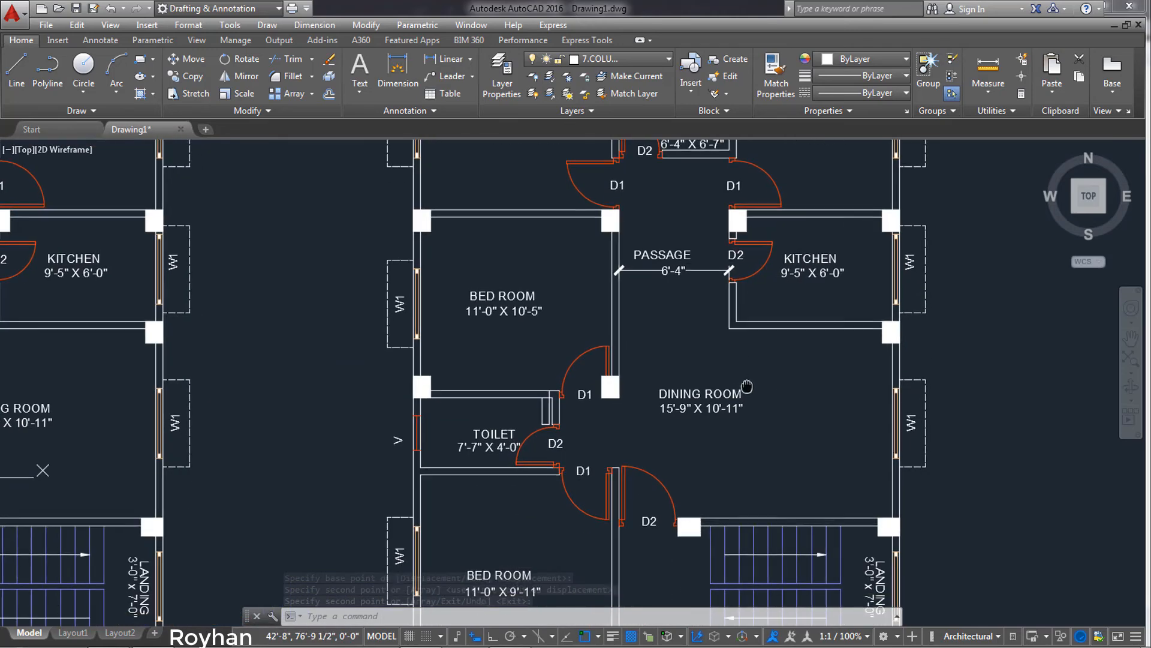
{"action": "scroll", "coordinate": [712, 482], "scroll_direction": "down", "scroll_amount": 2}
{"action": "middle_click_drag", "start_coordinate": [732, 457], "coordinate": [744, 413]}
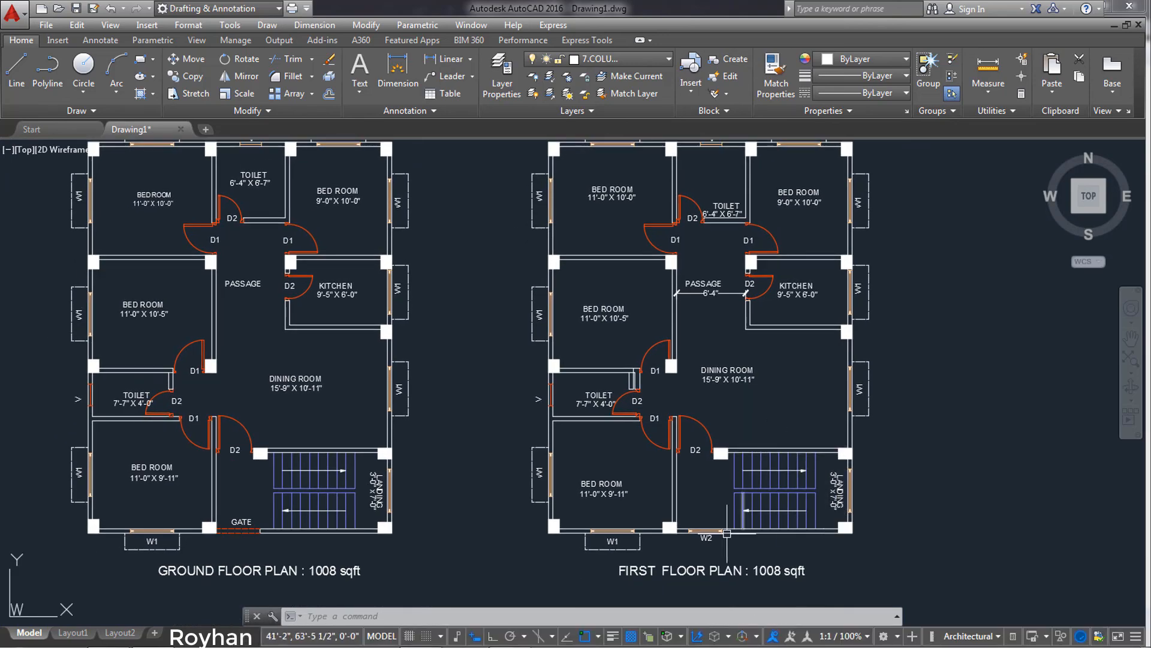
{"action": "scroll", "coordinate": [714, 546], "scroll_direction": "up", "scroll_amount": 5}
{"action": "scroll", "coordinate": [699, 547], "scroll_direction": "down", "scroll_amount": 2}
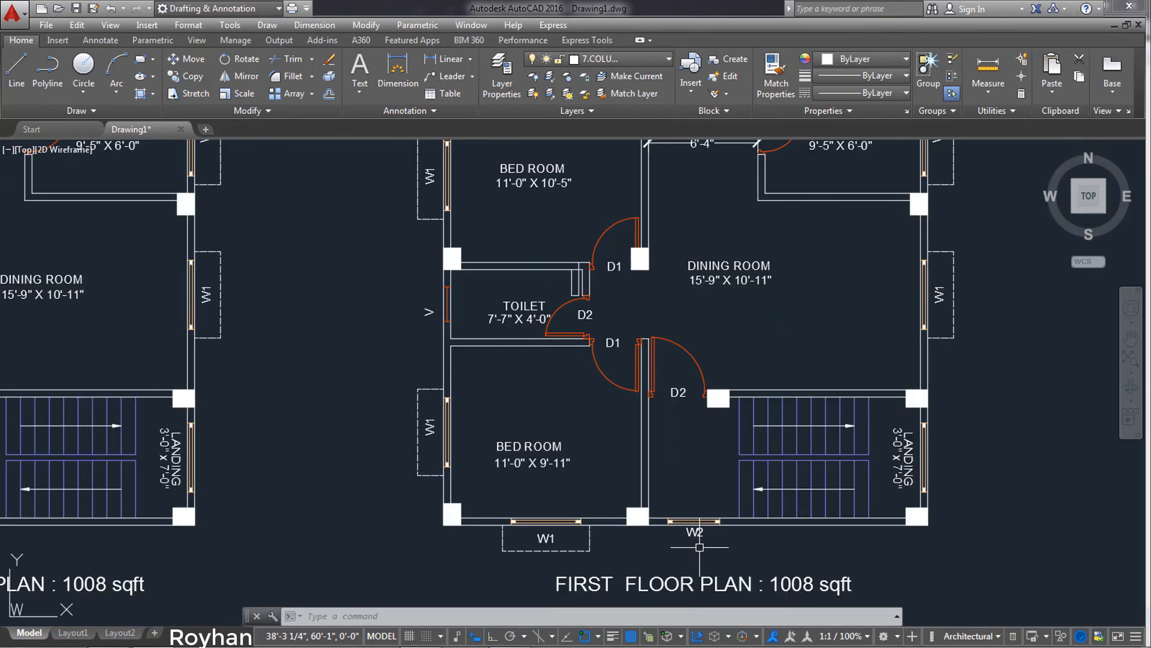
{"action": "scroll", "coordinate": [549, 353], "scroll_direction": "down", "scroll_amount": 2}
{"action": "scroll", "coordinate": [549, 353], "scroll_direction": "up", "scroll_amount": 2}
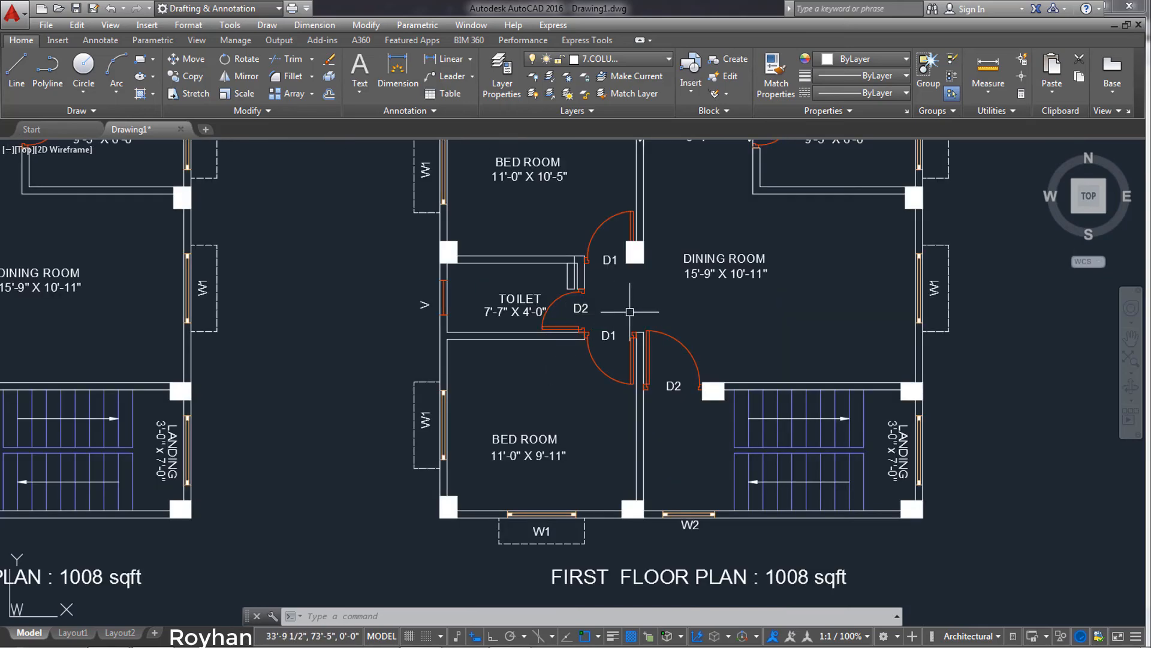
{"action": "scroll", "coordinate": [646, 303], "scroll_direction": "down", "scroll_amount": 1}
{"action": "scroll", "coordinate": [620, 339], "scroll_direction": "up", "scroll_amount": 1}
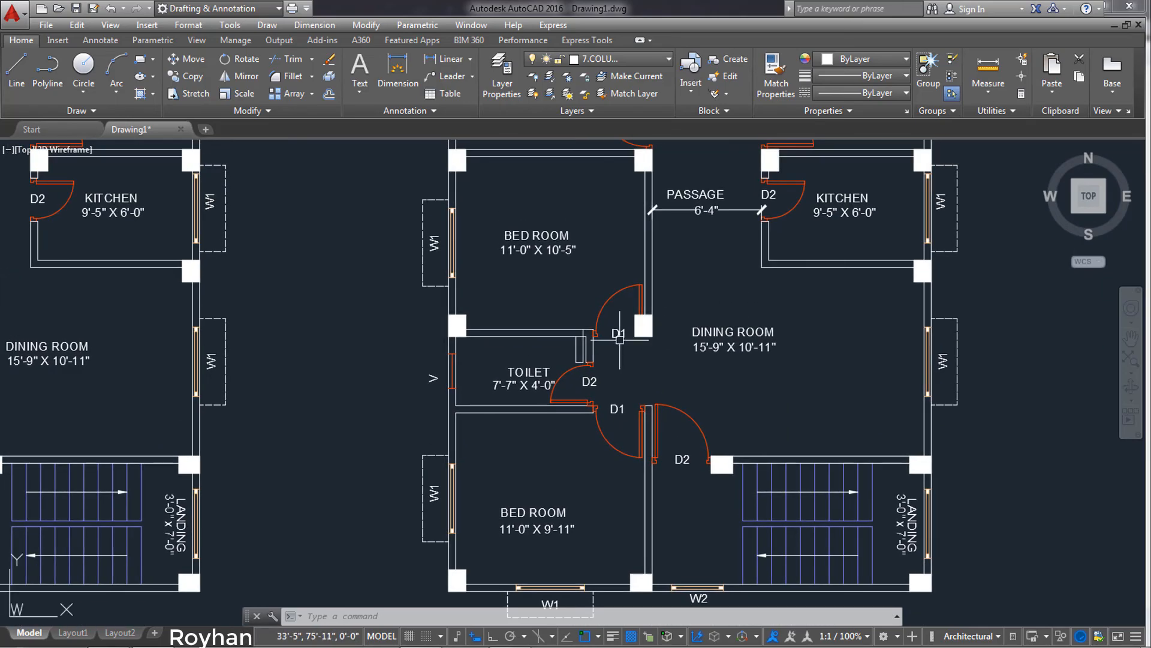
Delete the two old short wall lines between the first floor's D1 bedroom door and the 7'-7" X 4'-0" toilet's D2 door
{"action": "scroll", "coordinate": [608, 361], "scroll_direction": "up", "scroll_amount": 2}
{"action": "left_click", "coordinate": [605, 358]}
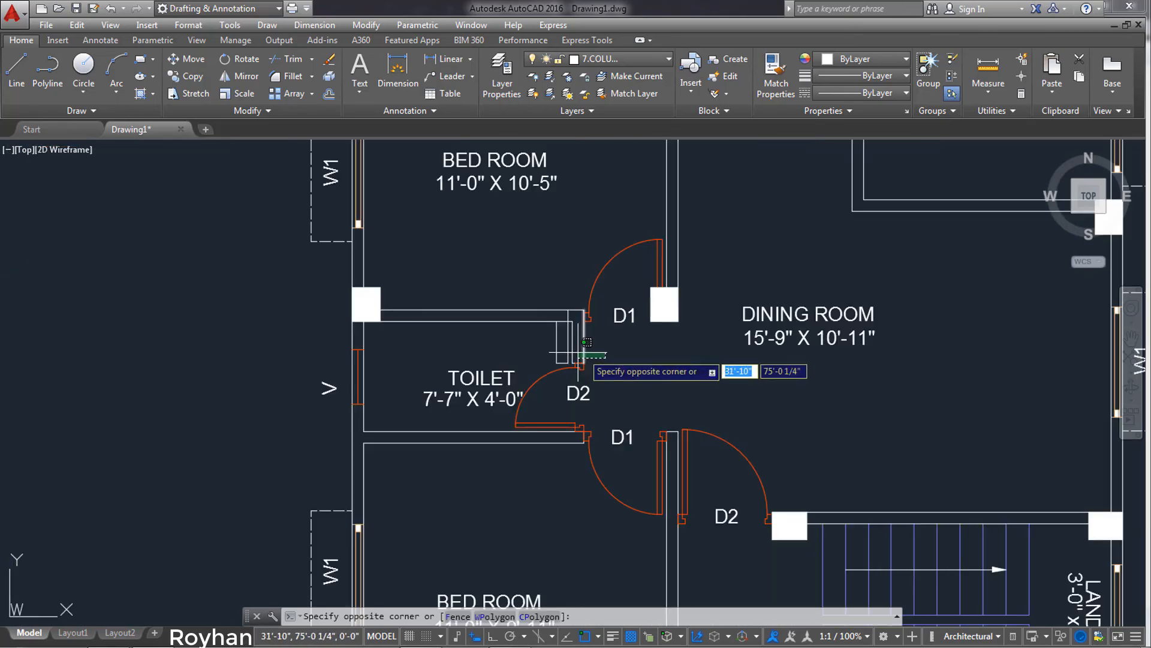
{"action": "left_click", "coordinate": [581, 338]}
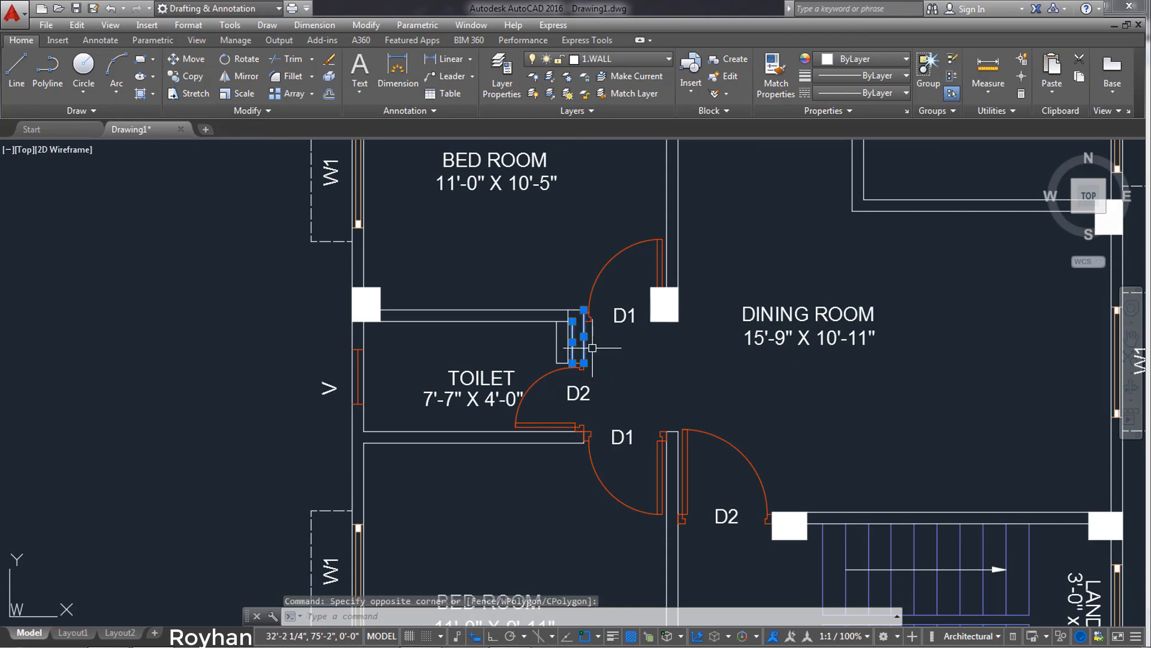
{"action": "key", "text": "Delete"}
{"action": "left_click", "coordinate": [581, 311]}
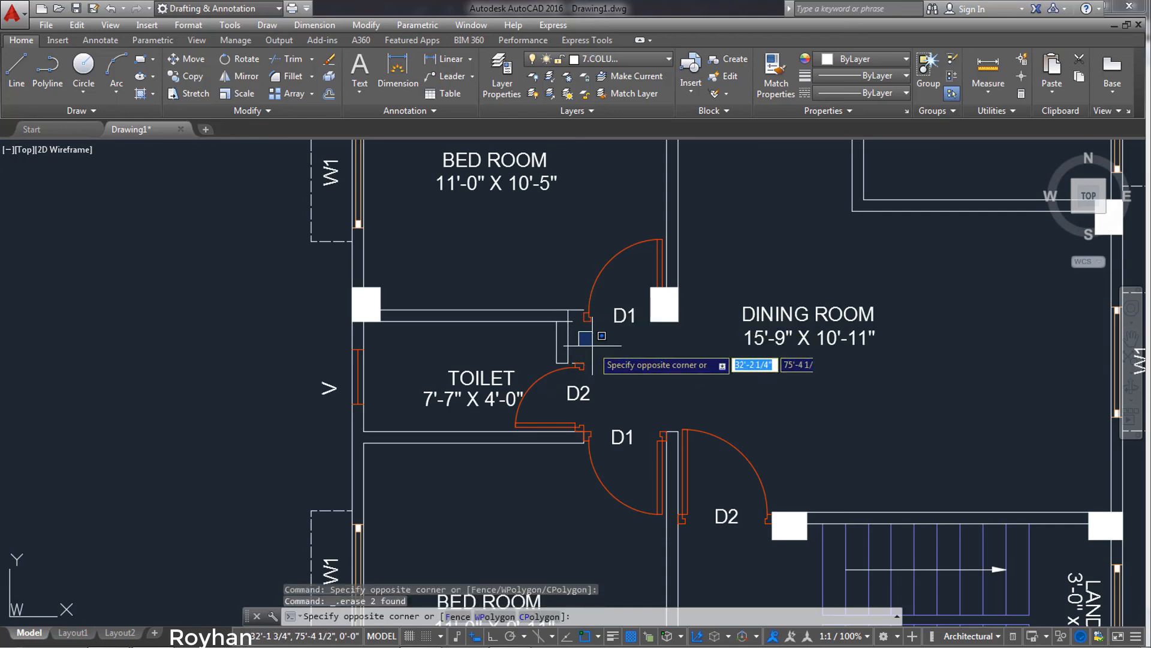
{"action": "key", "text": "Escape"}
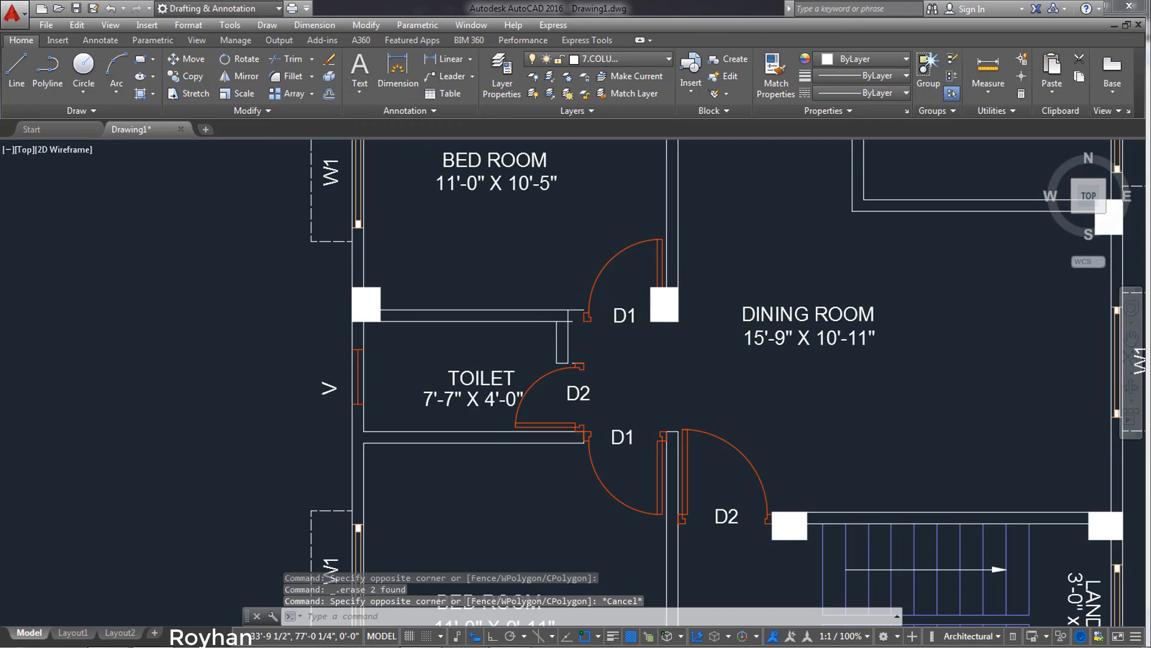
Move the first floor 11'-0" X 10'-5" bedroom's D1 door by its lower-right jamb corner onto the adjacent column's lower-left corner
{"action": "scroll", "coordinate": [638, 298], "scroll_direction": "up", "scroll_amount": 1}
{"action": "left_click", "coordinate": [683, 263]}
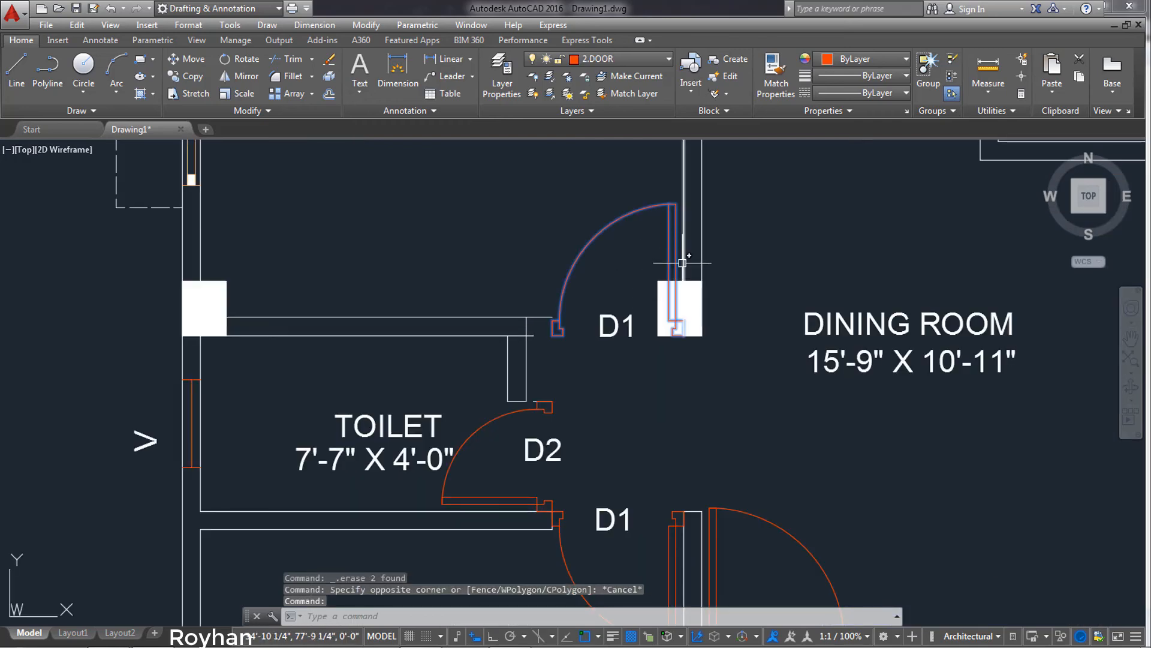
{"action": "left_click", "coordinate": [688, 285]}
{"action": "type", "text": "m"}
{"action": "key", "text": "Return"}
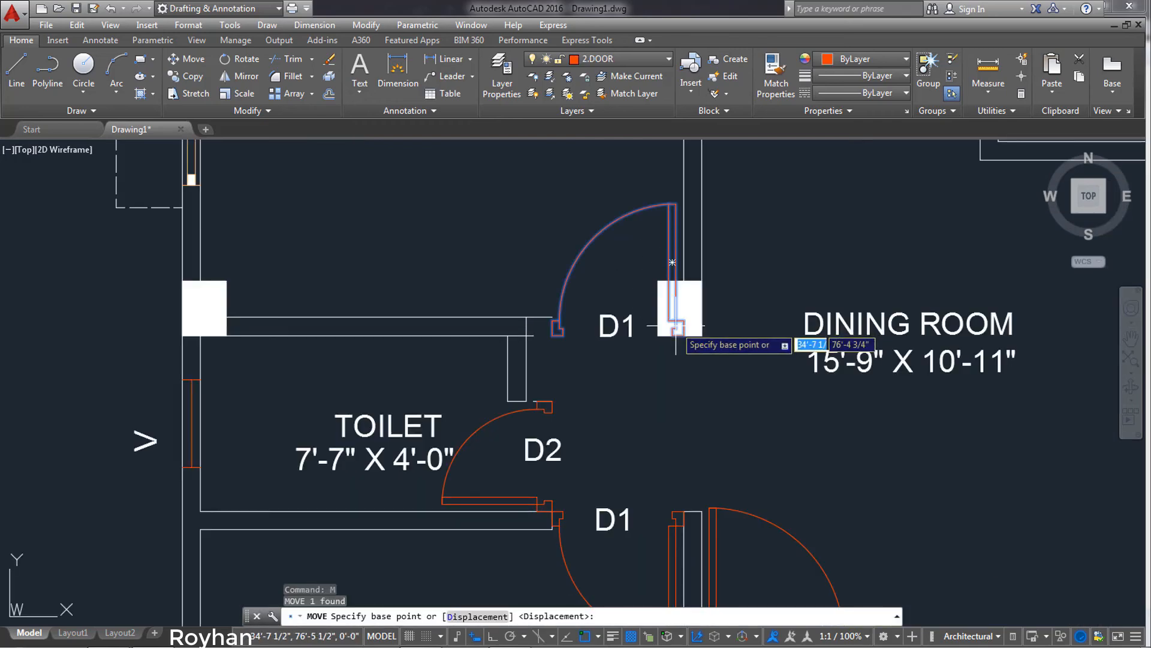
{"action": "left_click", "coordinate": [680, 336]}
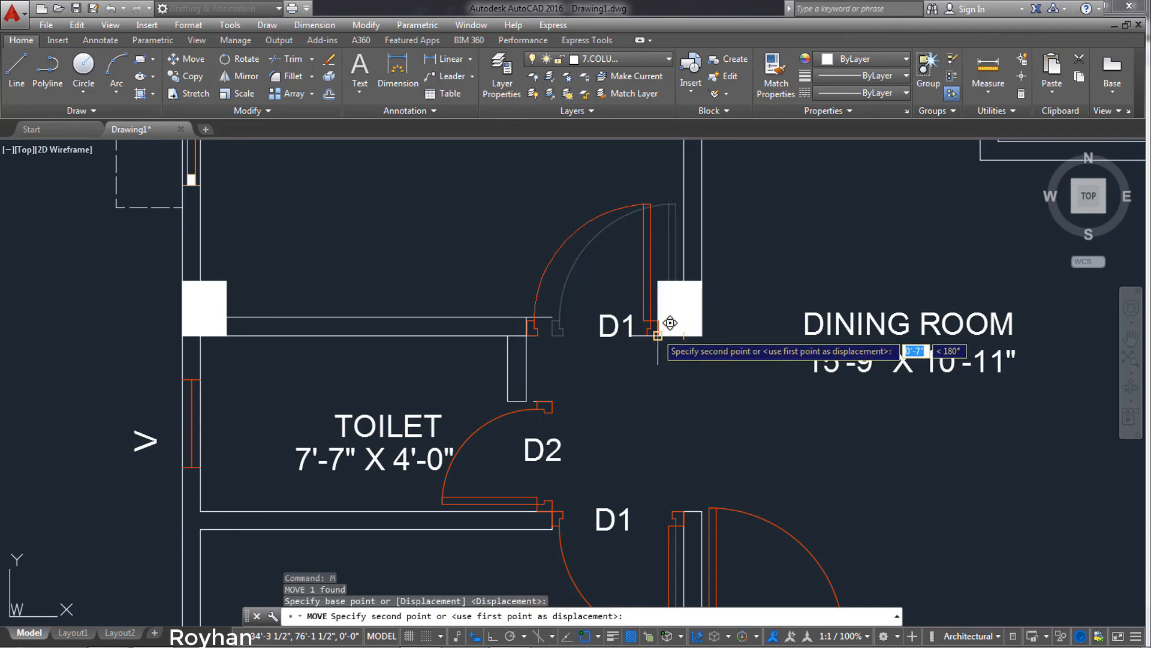
{"action": "left_click", "coordinate": [650, 346]}
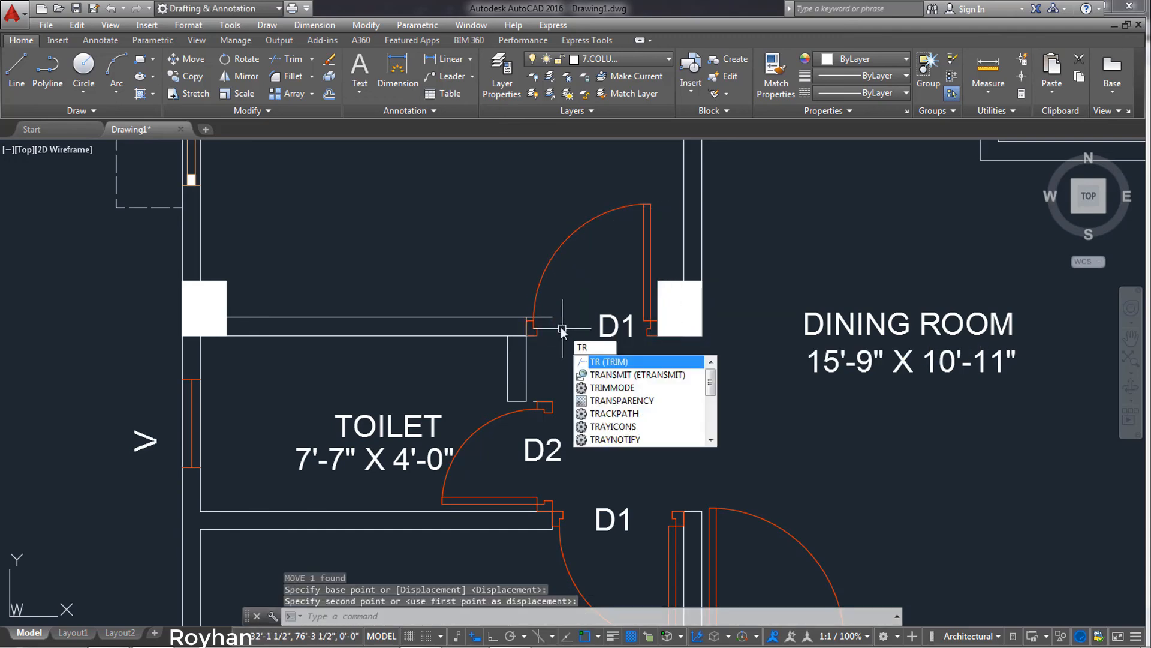
Trim the surplus wall lines at the 7'-7" X 4'-0" toilet's upper-right corner and delete the leftover line above its D2 door
{"action": "key", "text": "Return"}
{"action": "key", "text": "Return"}
{"action": "scroll", "coordinate": [548, 318], "scroll_direction": "up", "scroll_amount": 8}
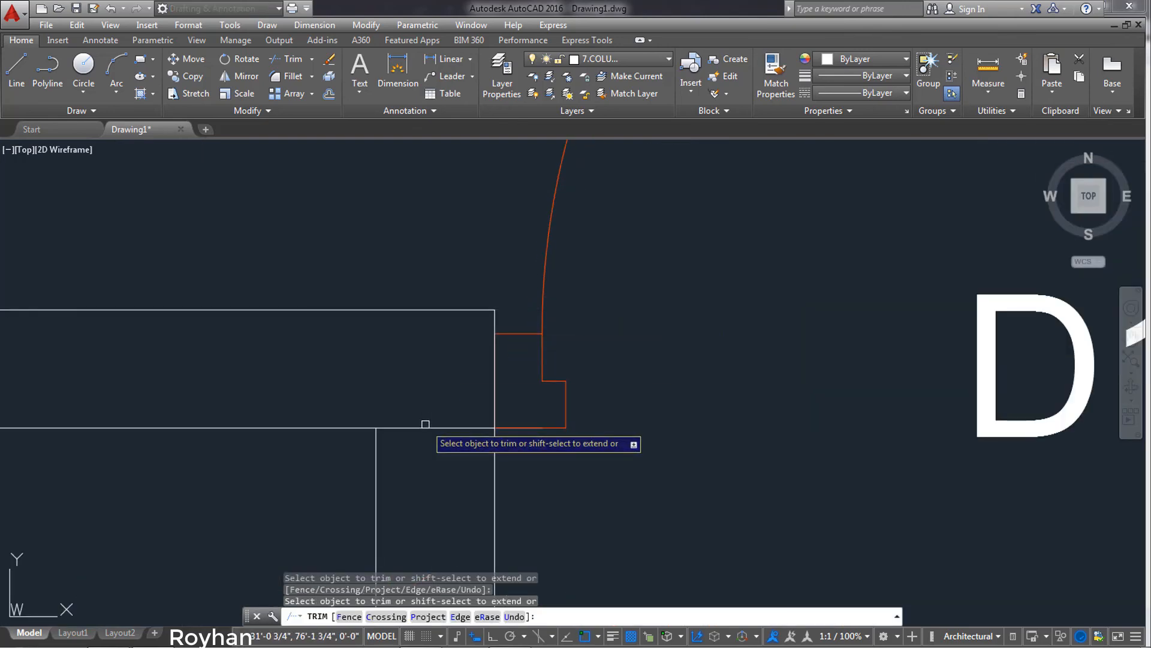
{"action": "scroll", "coordinate": [498, 449], "scroll_direction": "down", "scroll_amount": 4}
{"action": "middle_click_drag", "start_coordinate": [543, 487], "coordinate": [529, 358]}
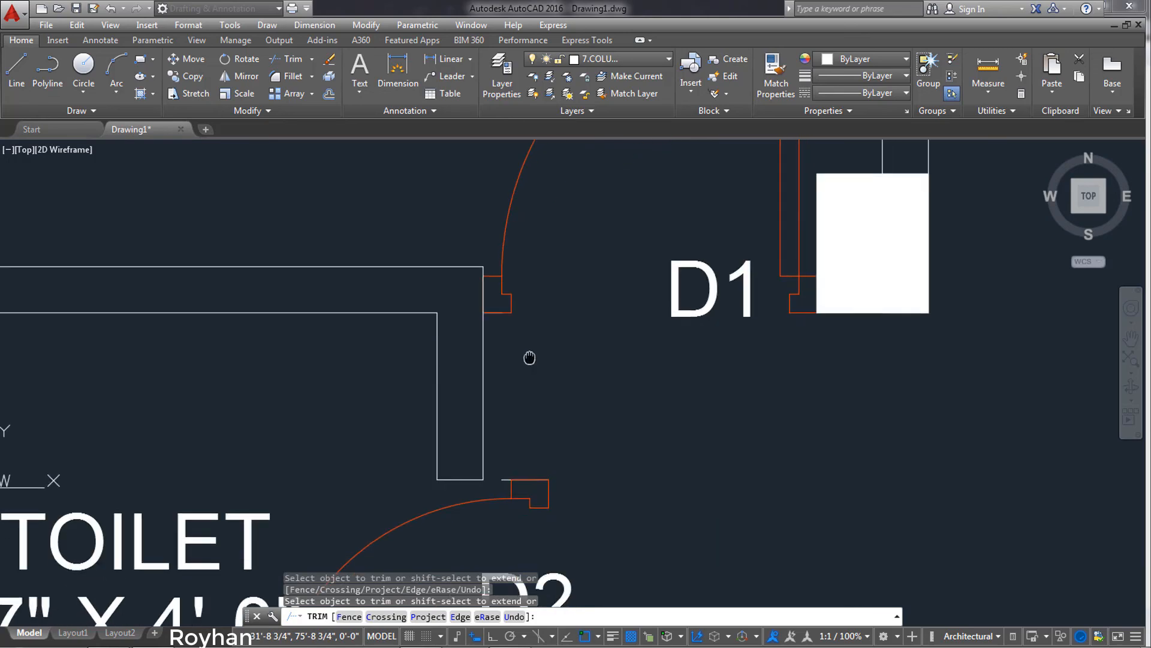
{"action": "key", "text": "Return"}
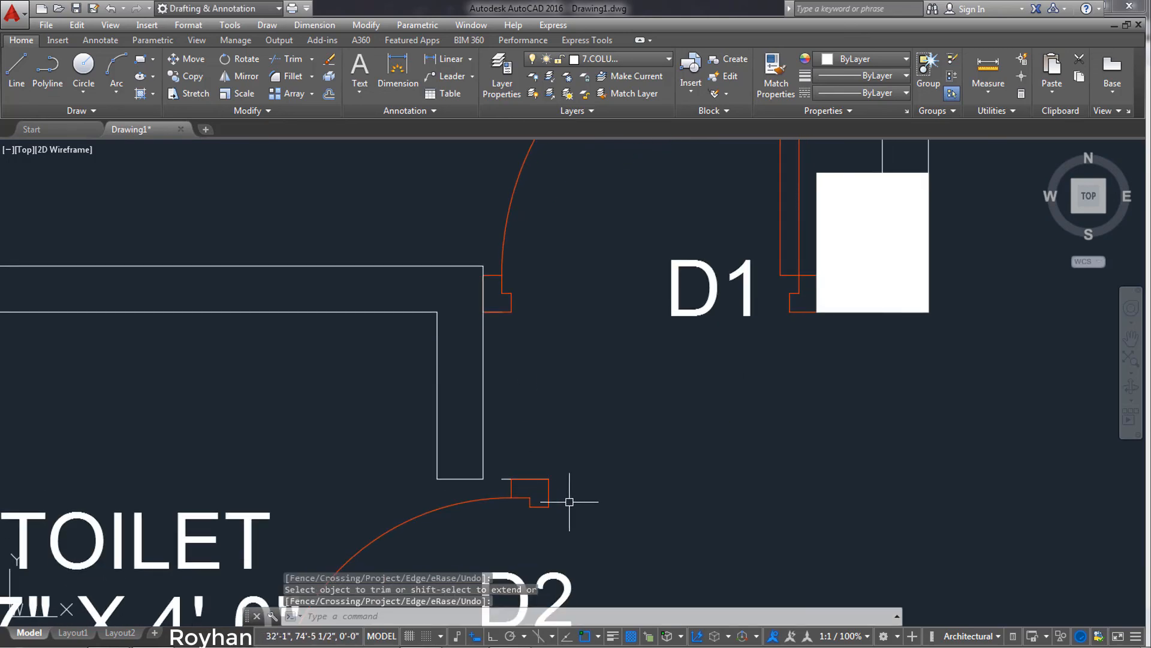
{"action": "left_click", "coordinate": [503, 479]}
{"action": "key", "text": "Delete"}
Move the toilet's D2 door by its upper-right jamb corner onto the lower-right corner of the short toilet wall
{"action": "middle_click_drag", "start_coordinate": [575, 510], "coordinate": [553, 337]}
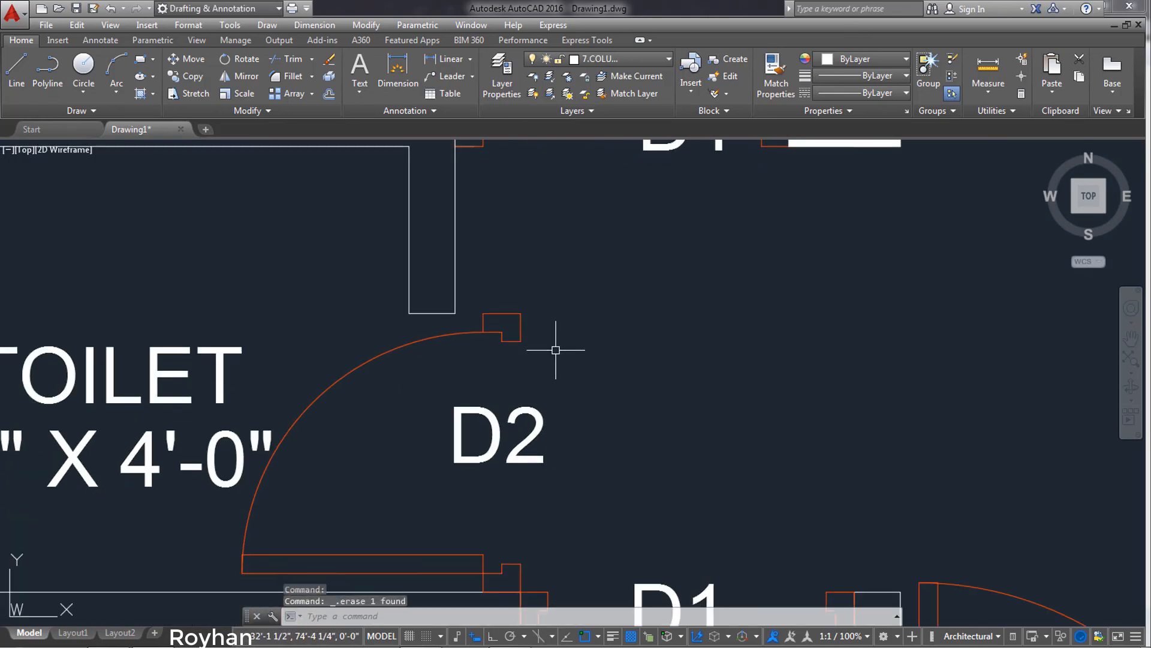
{"action": "left_click", "coordinate": [518, 317]}
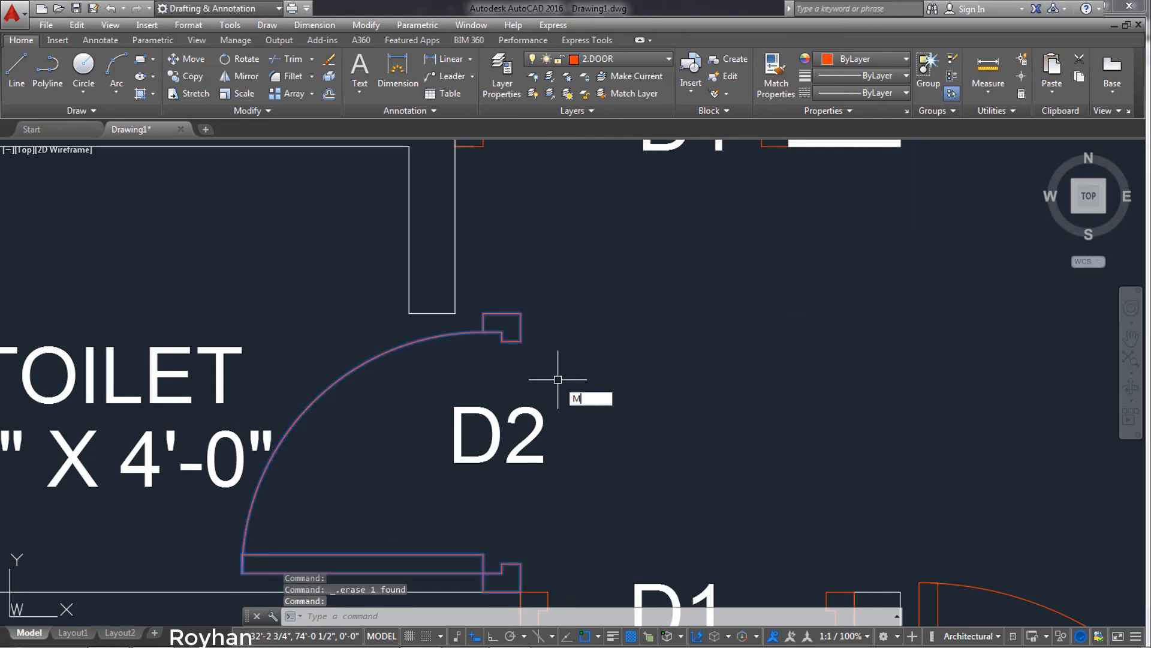
{"action": "key", "text": "Return"}
{"action": "left_click", "coordinate": [521, 313]}
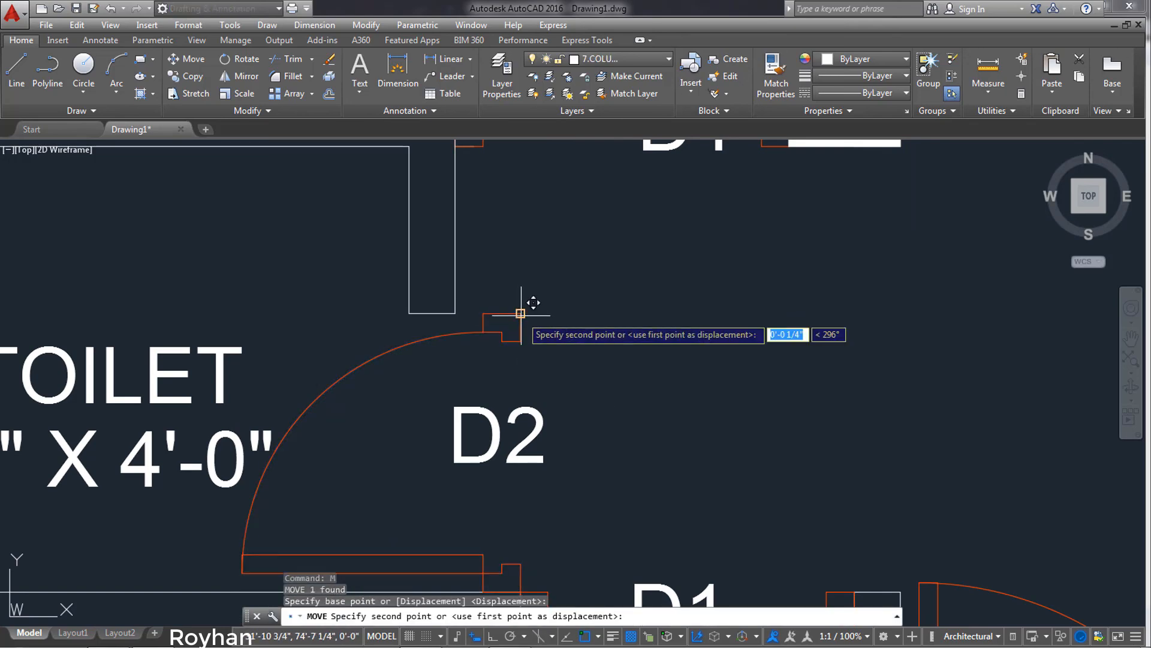
{"action": "left_click", "coordinate": [454, 313]}
{"action": "scroll", "coordinate": [525, 381], "scroll_direction": "down", "scroll_amount": 2}
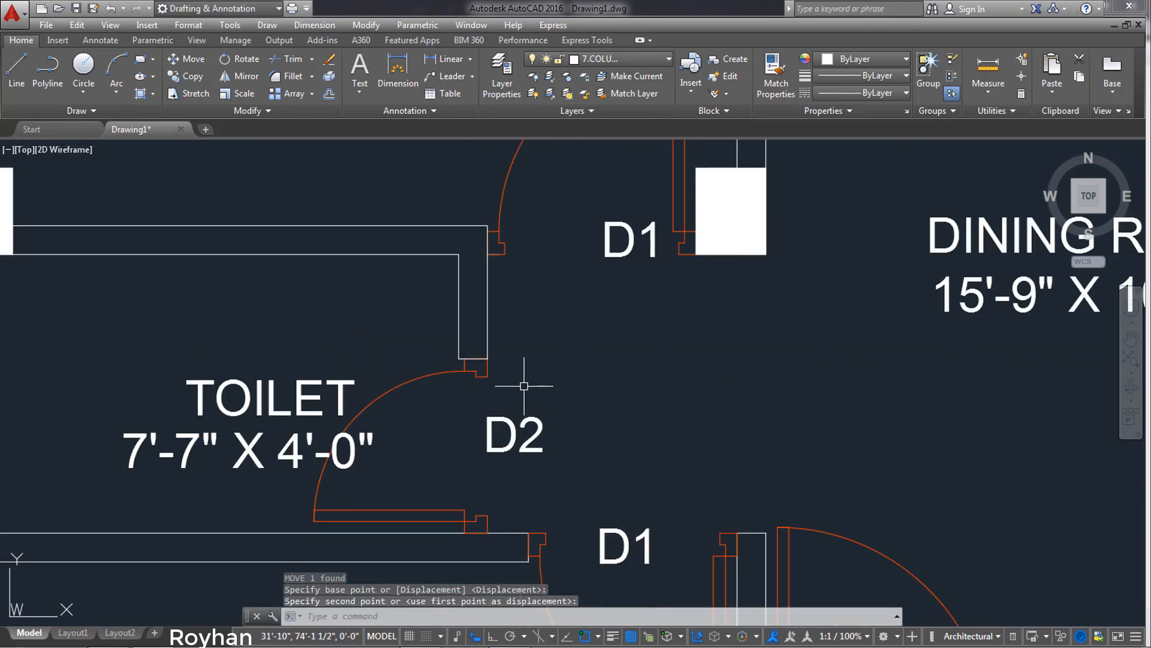
Move the first floor toilet's name and 7'-7" X 4'-0" size text together up and slightly left, clear of the D2 door swing
{"action": "middle_click_drag", "start_coordinate": [525, 381], "coordinate": [517, 289]}
{"action": "scroll", "coordinate": [586, 407], "scroll_direction": "down", "scroll_amount": 1}
{"action": "scroll", "coordinate": [587, 407], "scroll_direction": "down", "scroll_amount": 2}
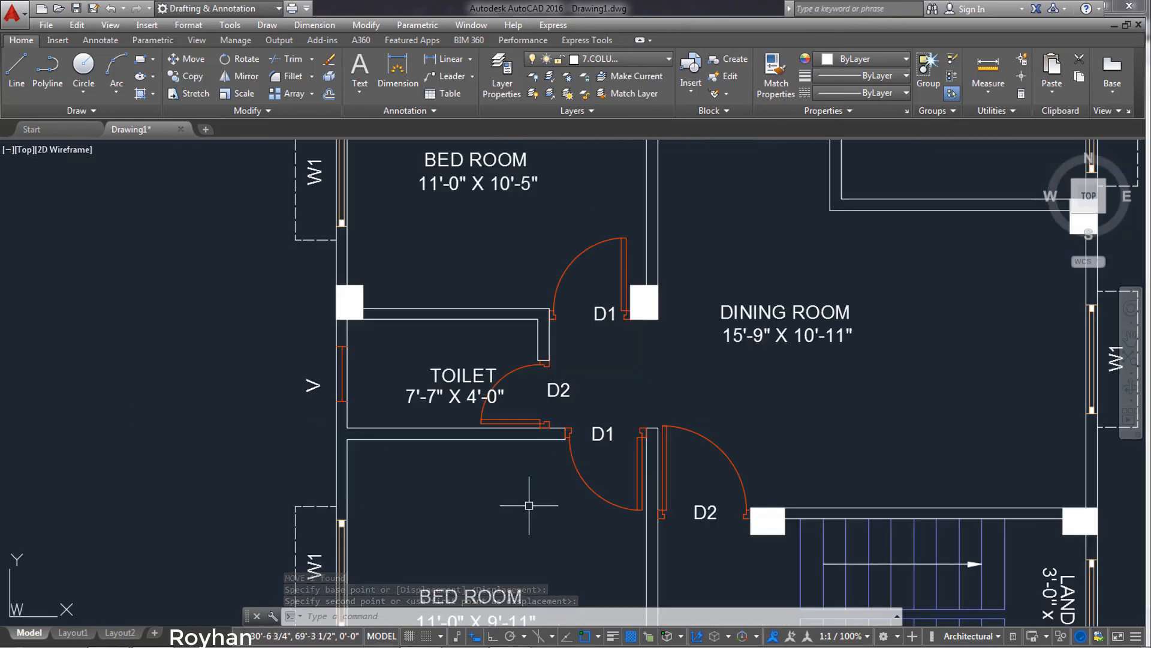
{"action": "middle_click_drag", "start_coordinate": [553, 486], "coordinate": [513, 426]}
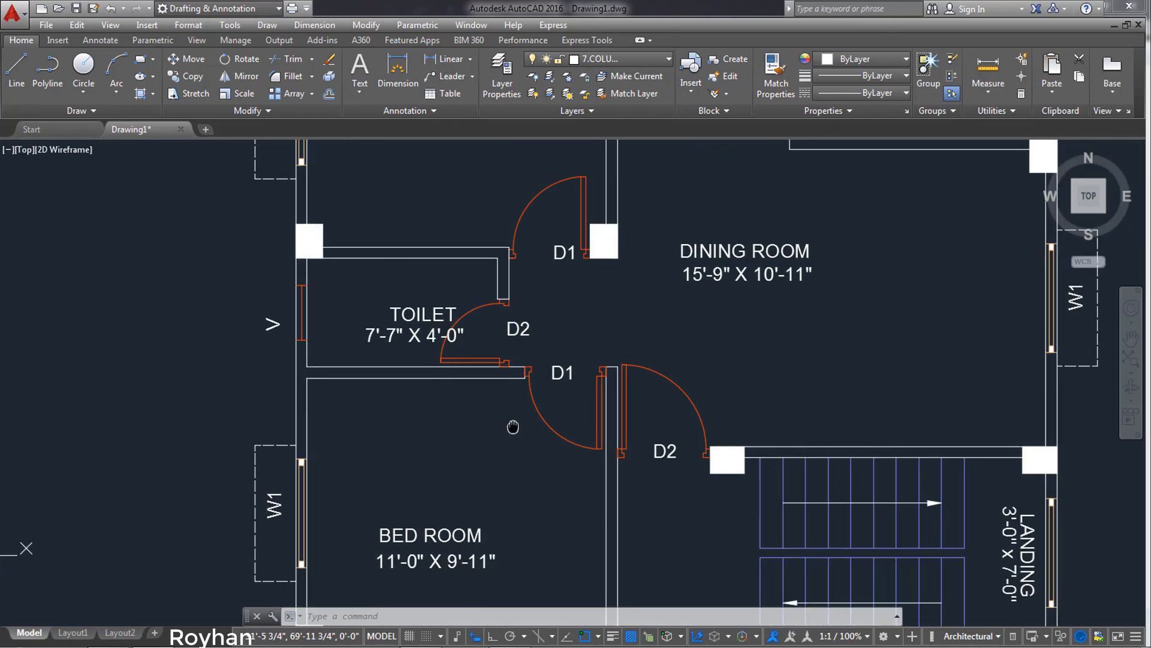
{"action": "left_click", "coordinate": [426, 347]}
{"action": "left_click", "coordinate": [374, 283]}
{"action": "type", "text": "m"}
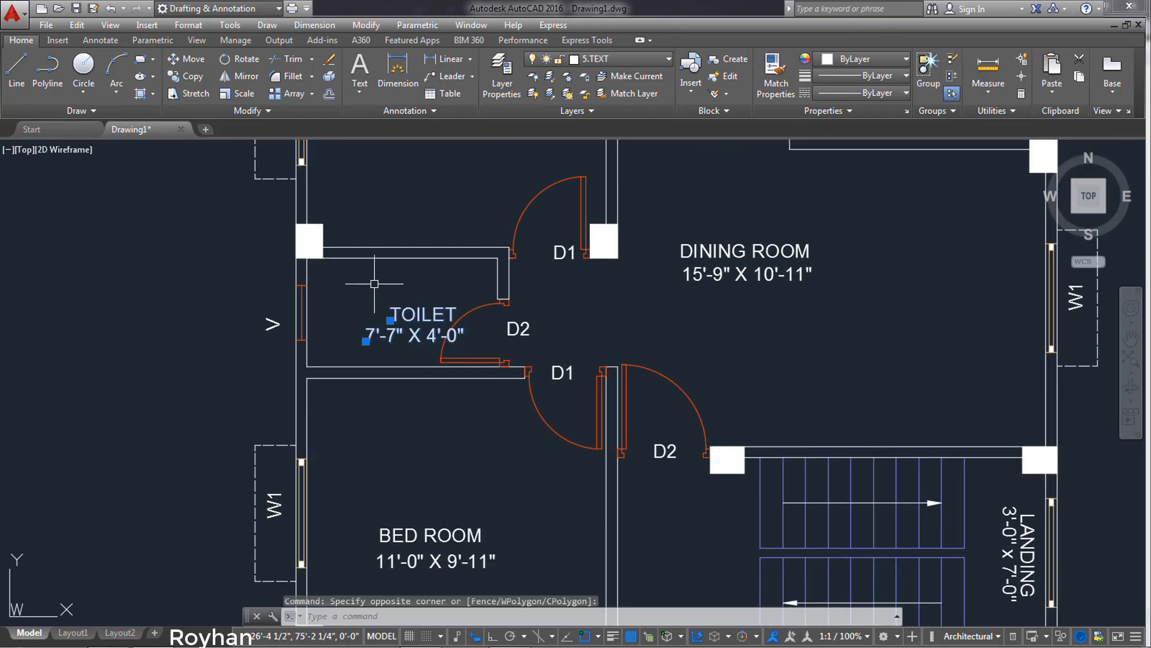
{"action": "key", "text": "Return"}
{"action": "left_click", "coordinate": [366, 341]}
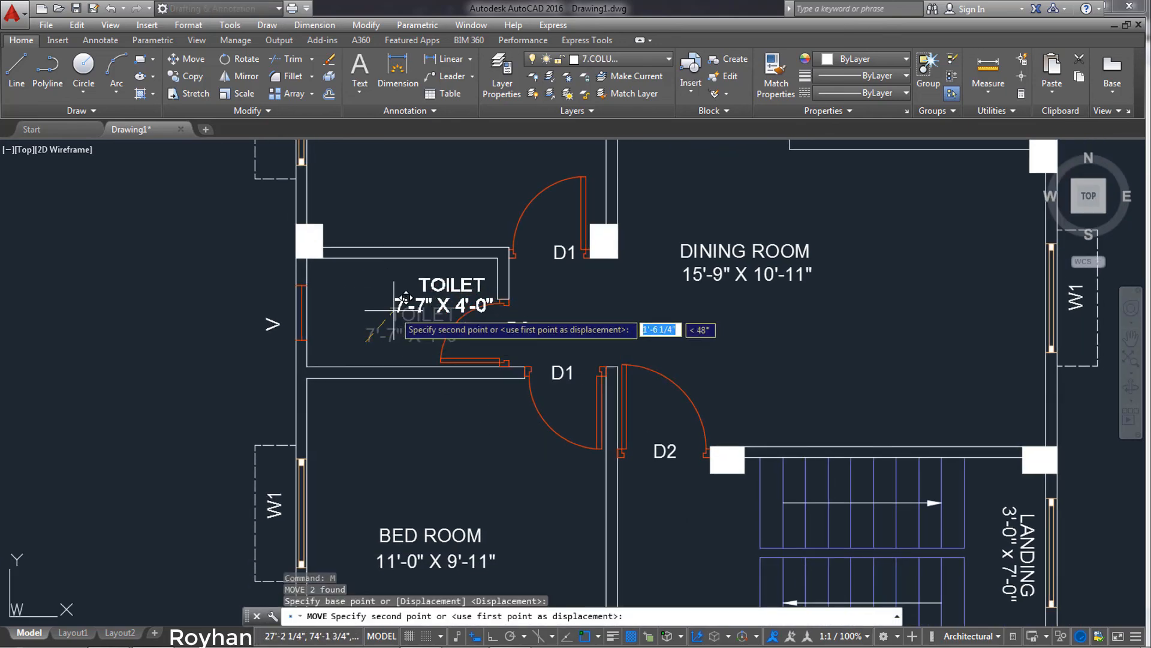
{"action": "left_click", "coordinate": [355, 313]}
{"action": "scroll", "coordinate": [471, 377], "scroll_direction": "down", "scroll_amount": 4}
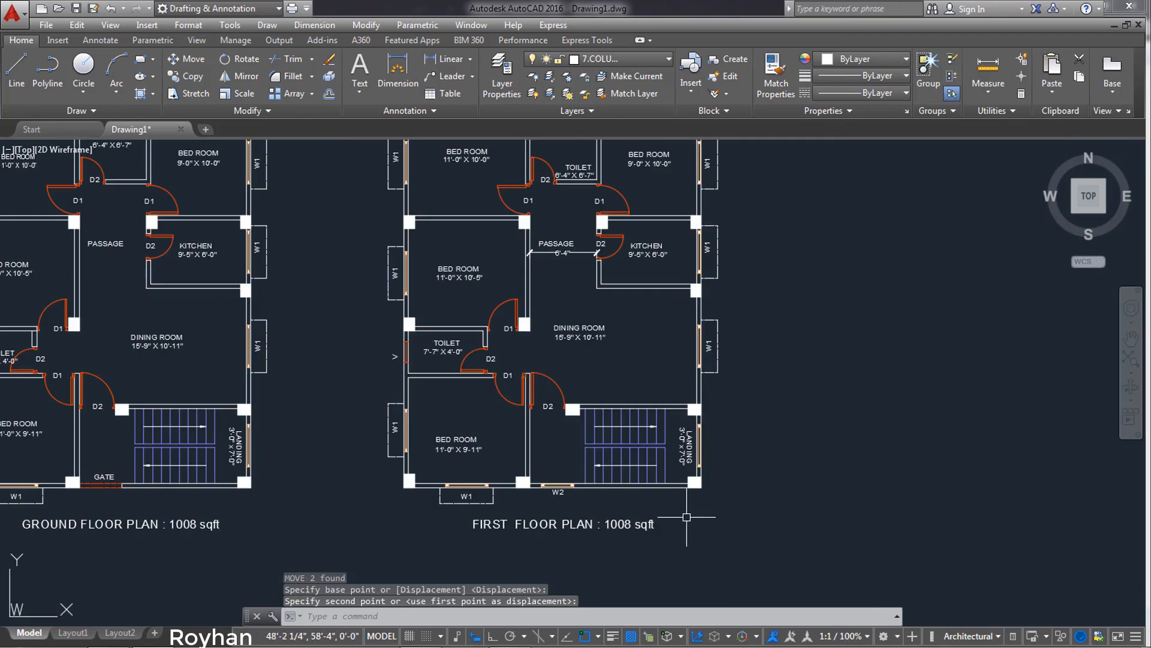
{"action": "mouse_move", "coordinate": [776, 420]}
{"action": "middle_mouse_down"}
{"action": "mouse_move", "coordinate": [809, 494]}
{"action": "mouse_move", "coordinate": [842, 466]}
{"action": "middle_mouse_up"}
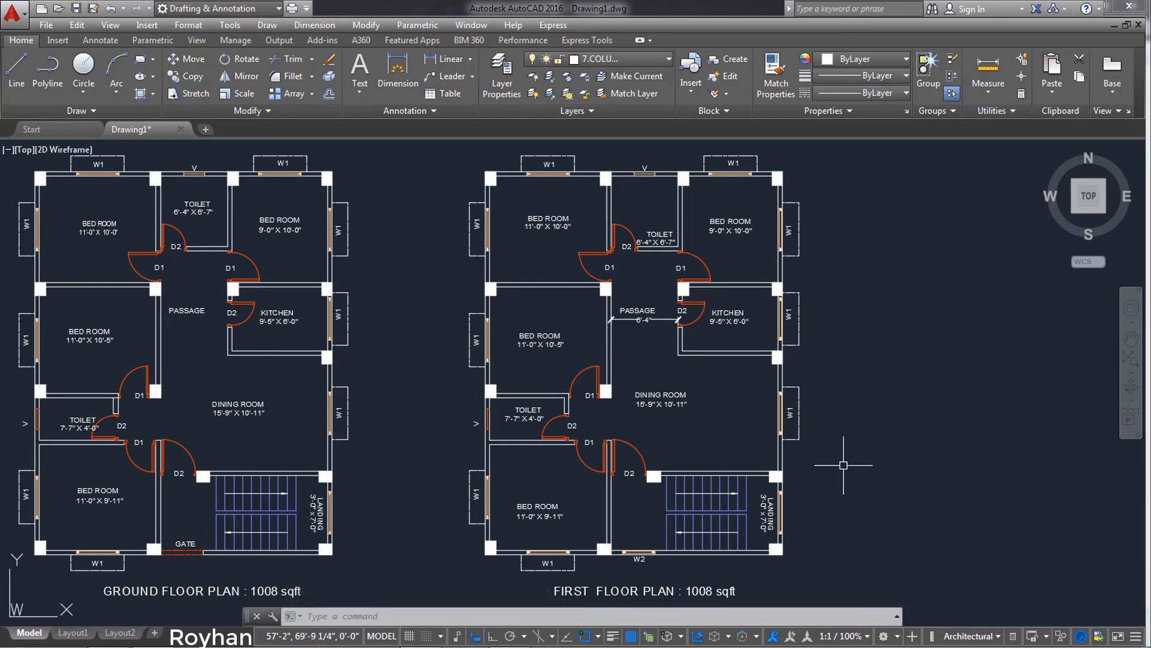
{"action": "scroll", "coordinate": [843, 465], "scroll_direction": "down", "scroll_amount": 2}
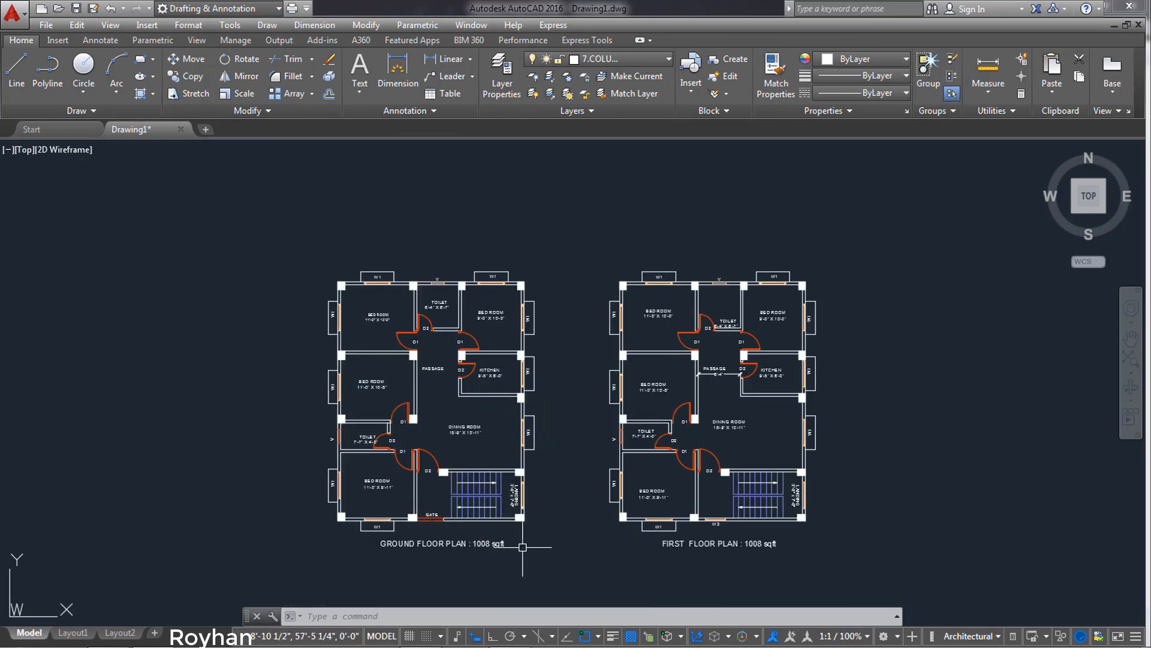
{"action": "scroll", "coordinate": [514, 502], "scroll_direction": "up", "scroll_amount": 2}
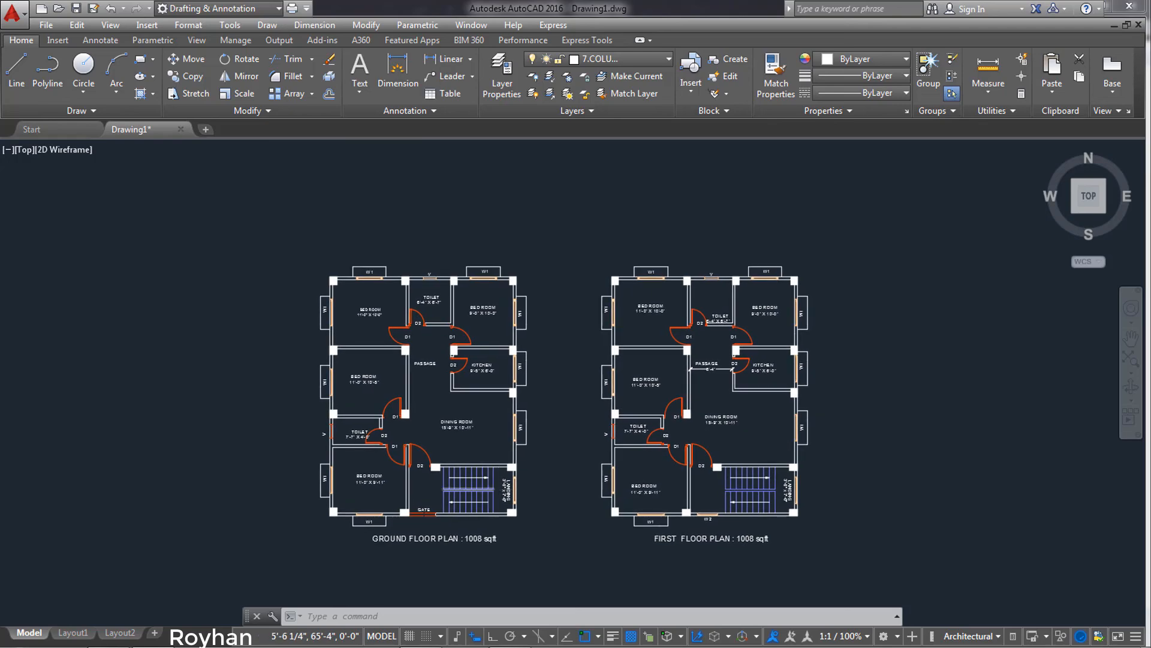
{"action": "middle_click_drag", "start_coordinate": [492, 492], "coordinate": [469, 527]}
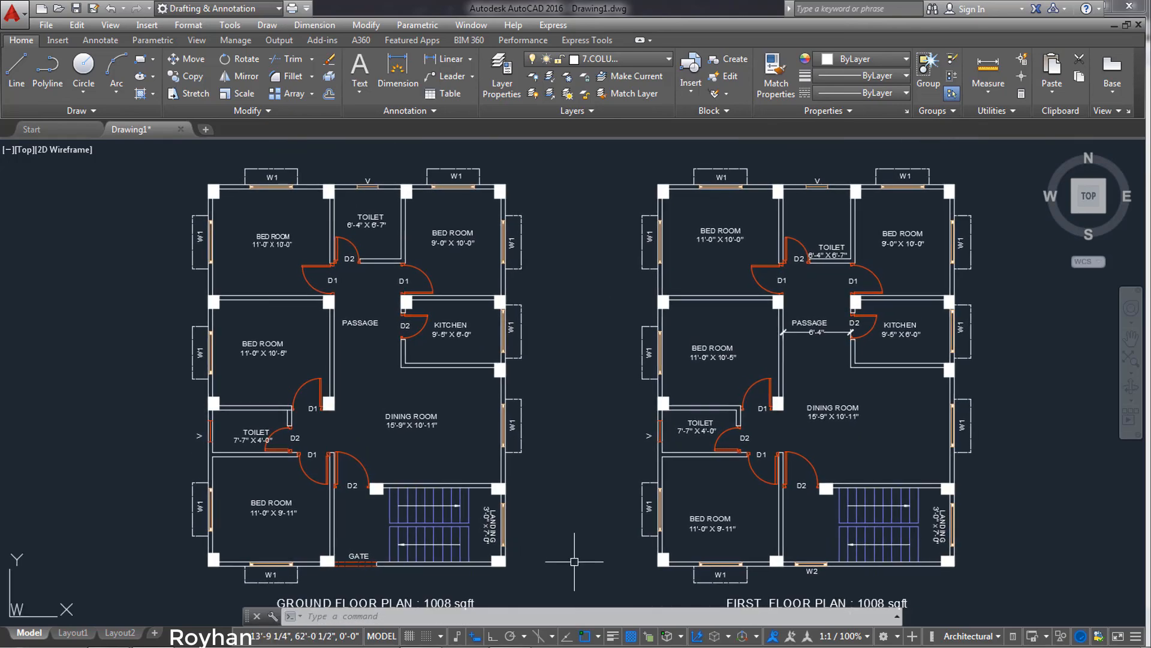